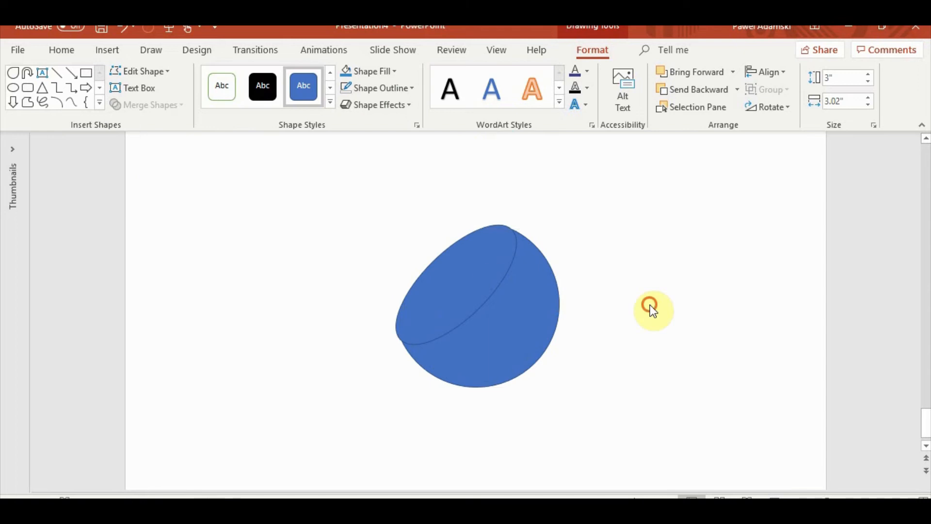
Give the large circle a light grey linear gradient fill and remove its outline
double_click(497, 302)
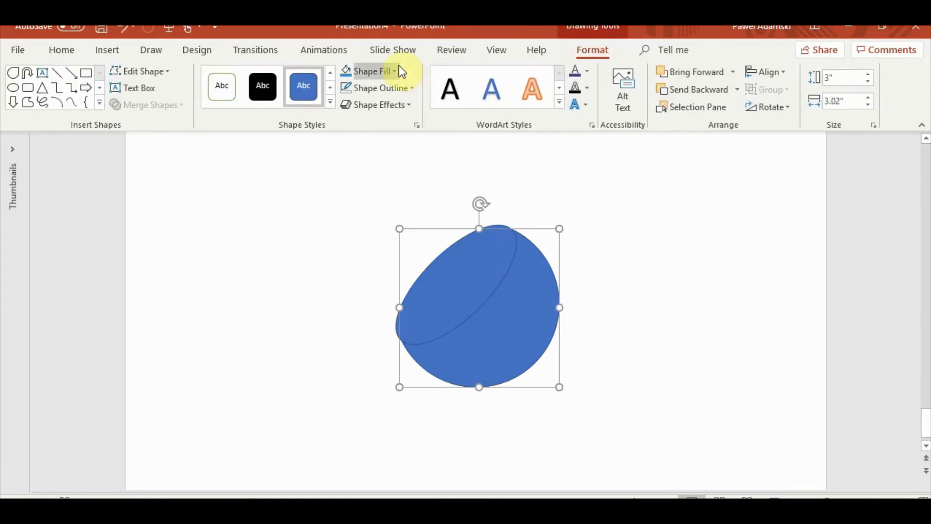
click(399, 68)
click(347, 134)
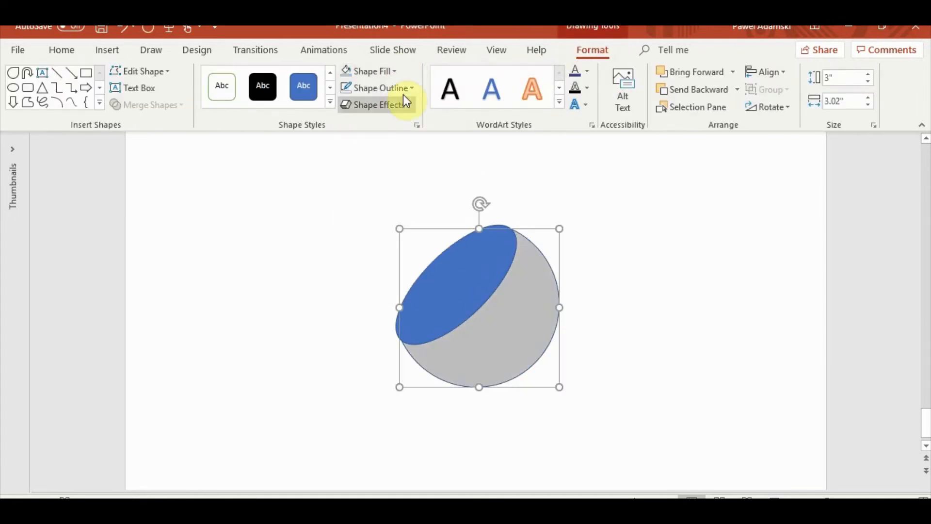
click(394, 71)
mouse_move(395, 274)
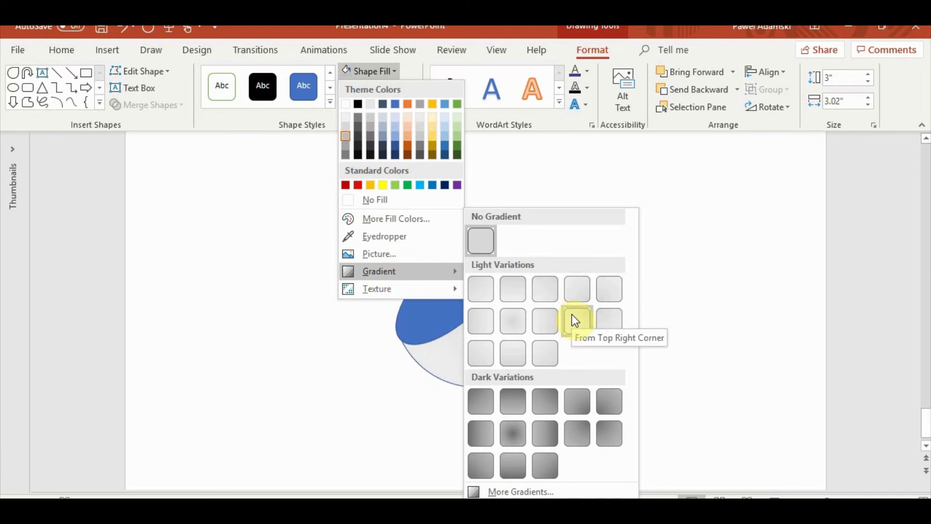
click(500, 318)
Recolour the first and last gradient stops of the large circle to a darker grey
click(417, 126)
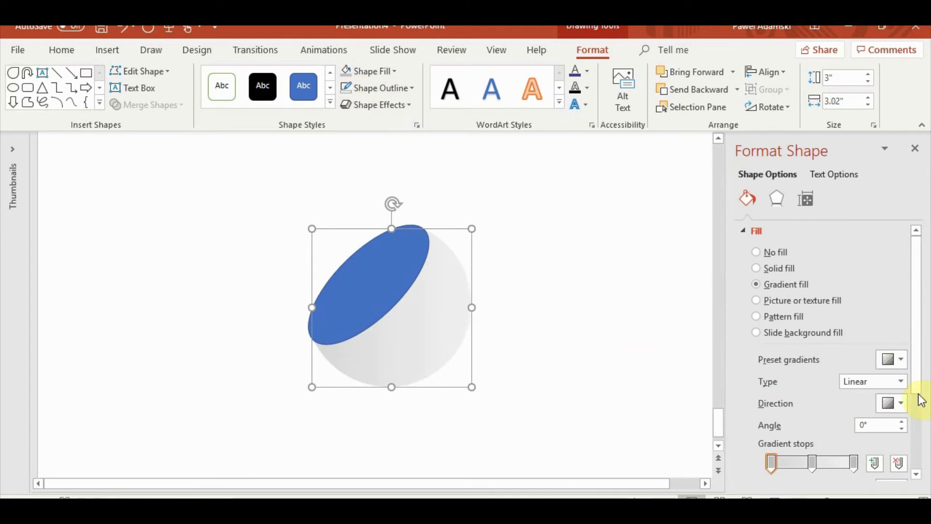
scroll(916, 397, down, 2)
click(900, 422)
click(820, 339)
click(853, 398)
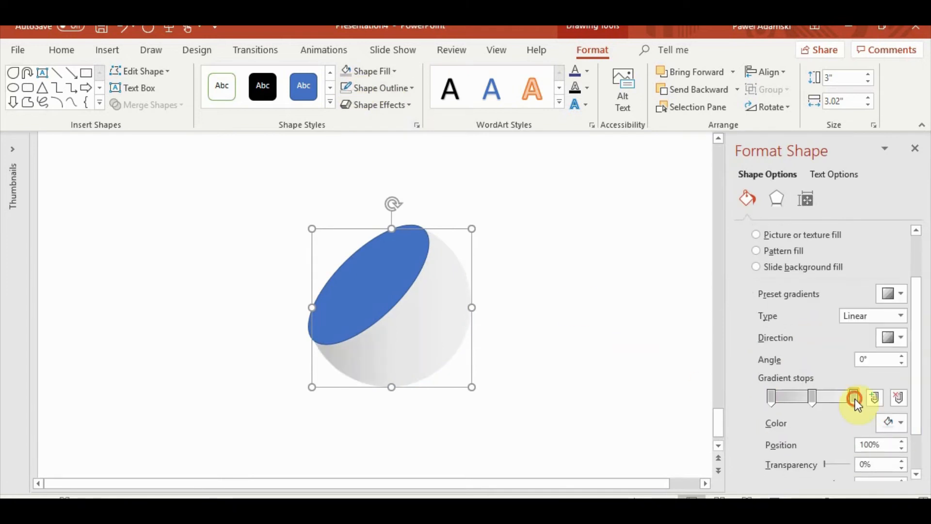
click(897, 423)
click(816, 341)
click(900, 422)
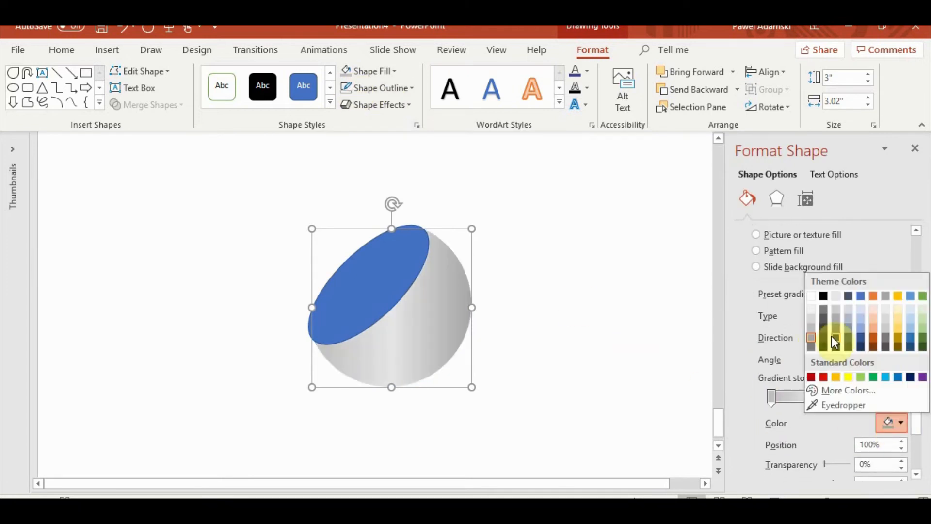
click(815, 339)
Arrange two inner gradient stops near the ends of the circle's gradient and set the last stop's brightness to -20%
mouse_move(815, 398)
mouse_down()
mouse_move(827, 397)
mouse_move(798, 392)
mouse_move(856, 402)
mouse_move(888, 418)
mouse_move(830, 465)
mouse_move(838, 444)
mouse_move(922, 373)
mouse_up()
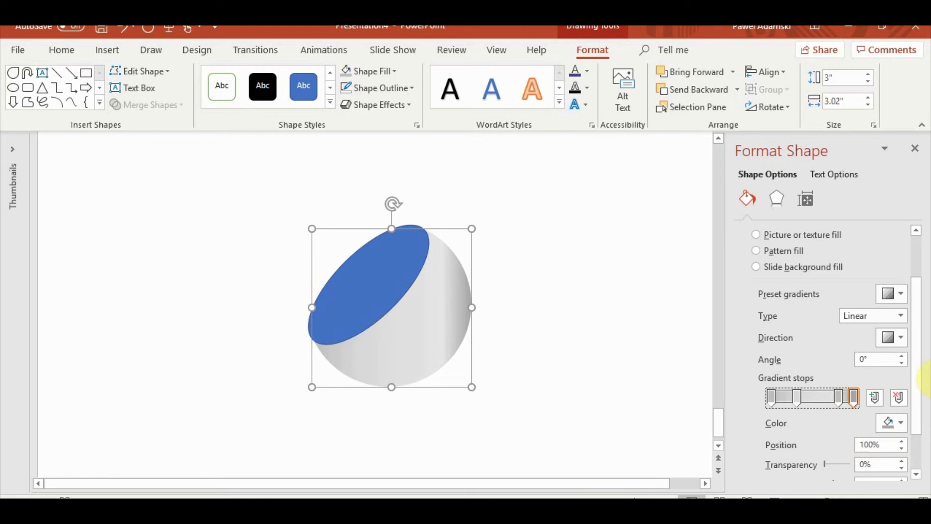
scroll(859, 430, down, 1)
drag(835, 438, 837, 438)
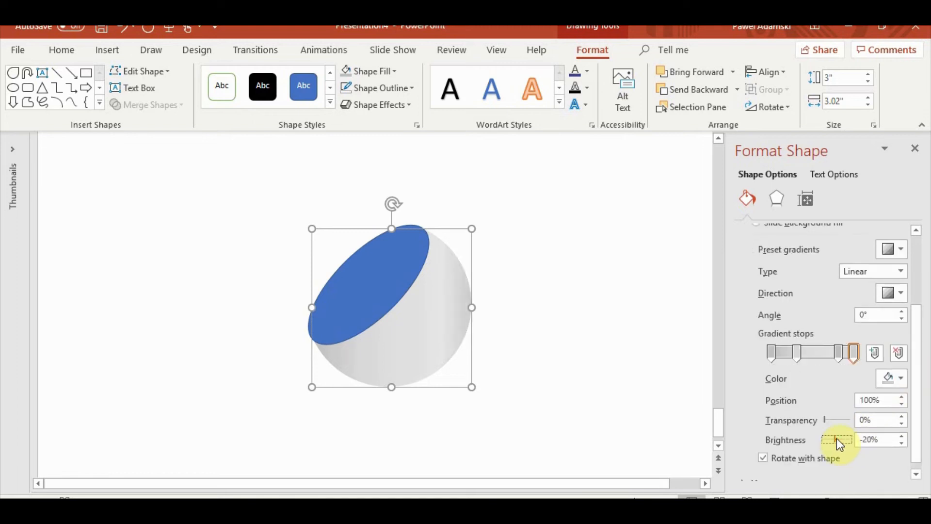
click(618, 344)
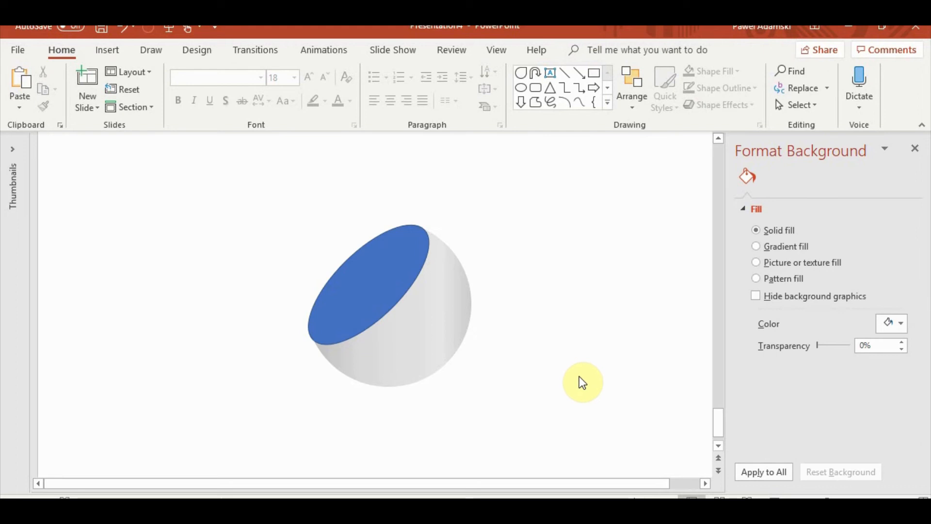
Remove the outline of the tilted blue ellipse and fill it with very light grey
click(369, 283)
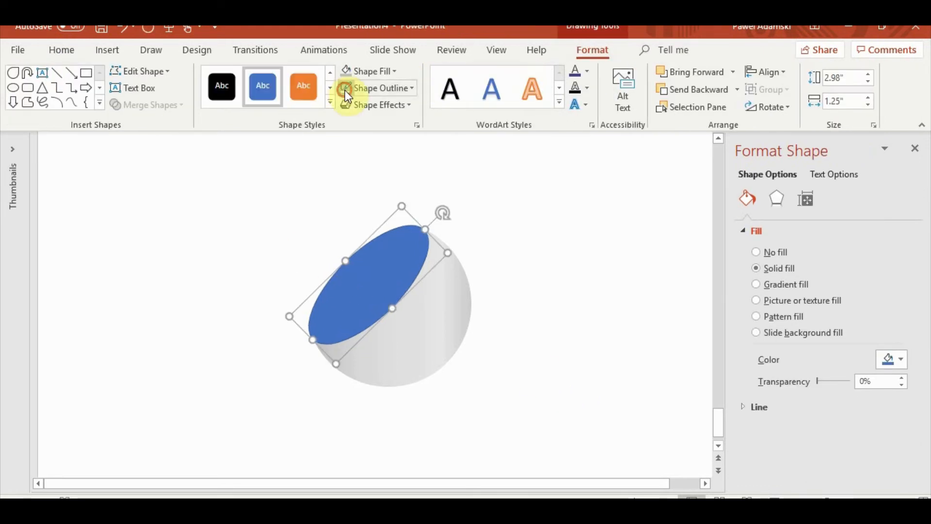
click(386, 71)
click(345, 116)
click(575, 344)
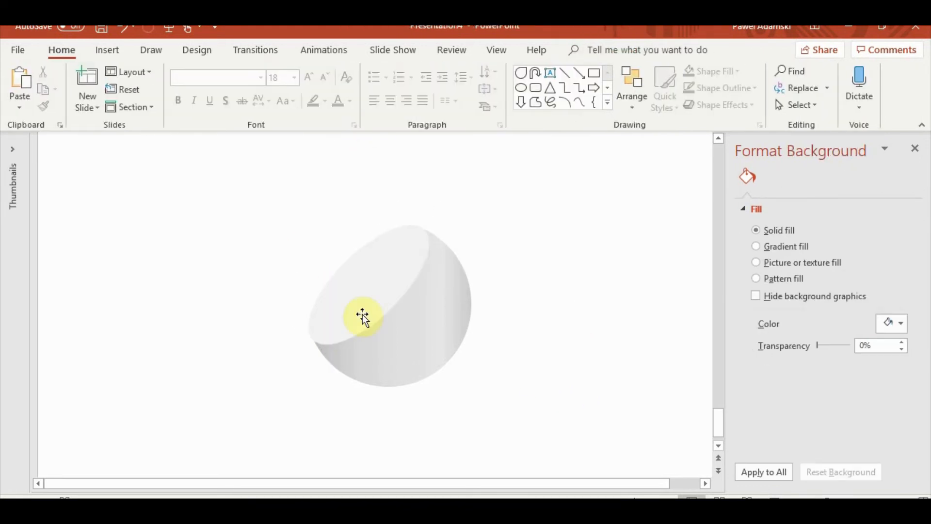
Duplicate the light grey ellipse and fill the copy with blue
click(410, 293)
key(ctrl+d)
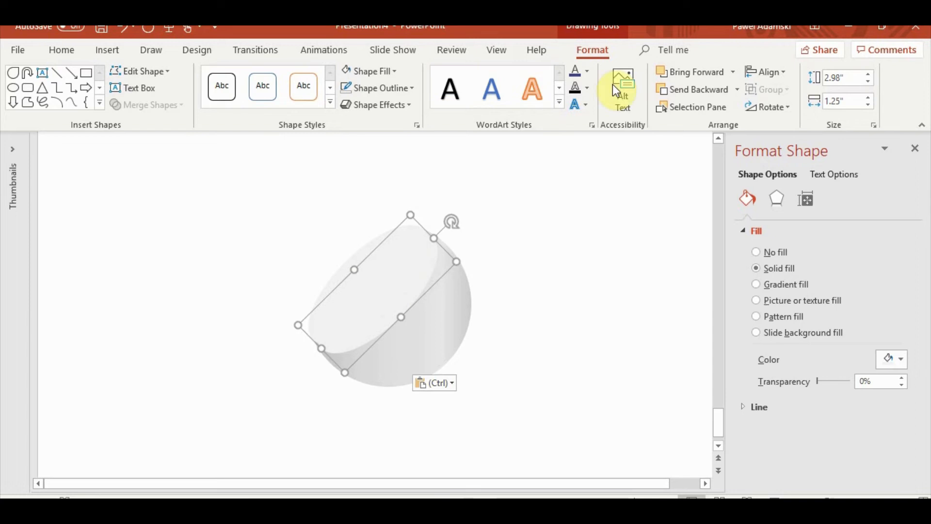
click(399, 71)
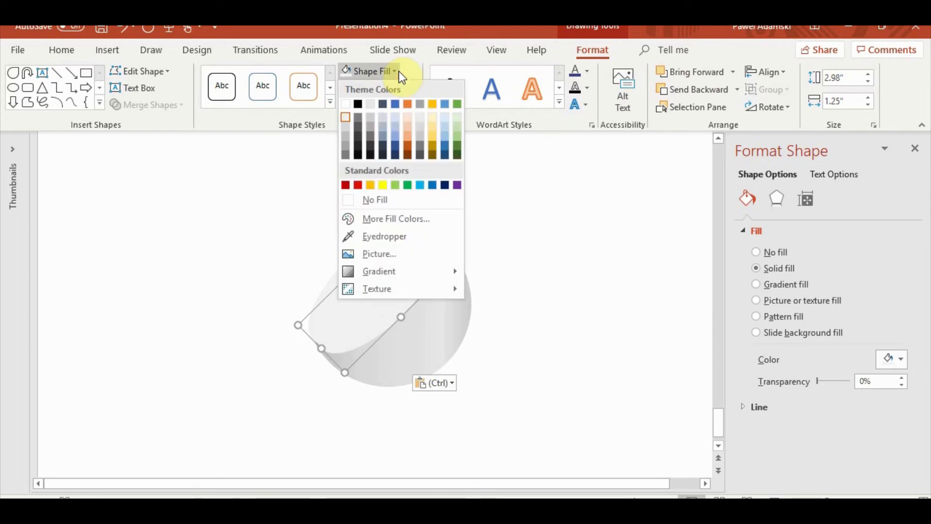
click(397, 104)
Shrink the blue ellipse to about 2.87" by 1.21" and centre it inside the light grey ellipse as a thin rim
drag(413, 215, 408, 221)
mouse_move(401, 292)
mouse_down()
mouse_move(390, 280)
mouse_move(393, 300)
mouse_up()
scroll(401, 304, up, 5)
scroll(535, 327, down, 3)
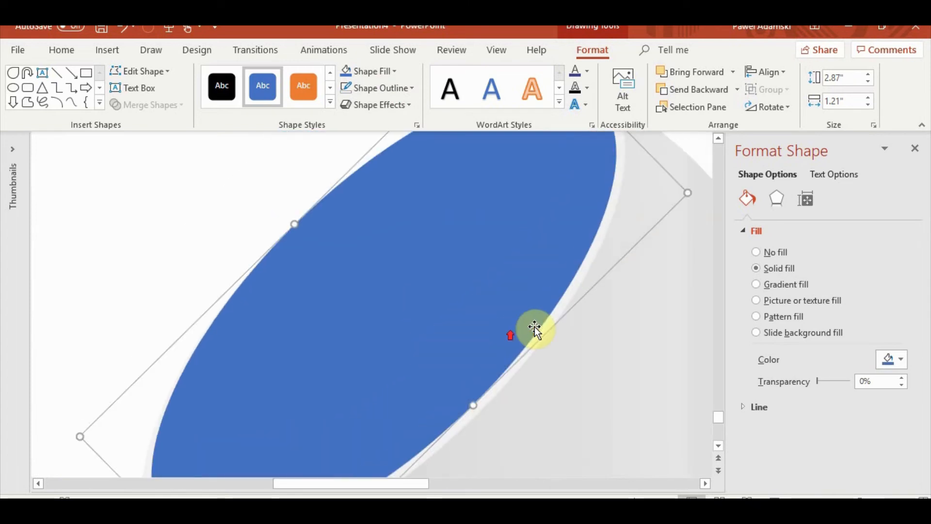
scroll(507, 335, down, 2)
scroll(534, 361, down, 1)
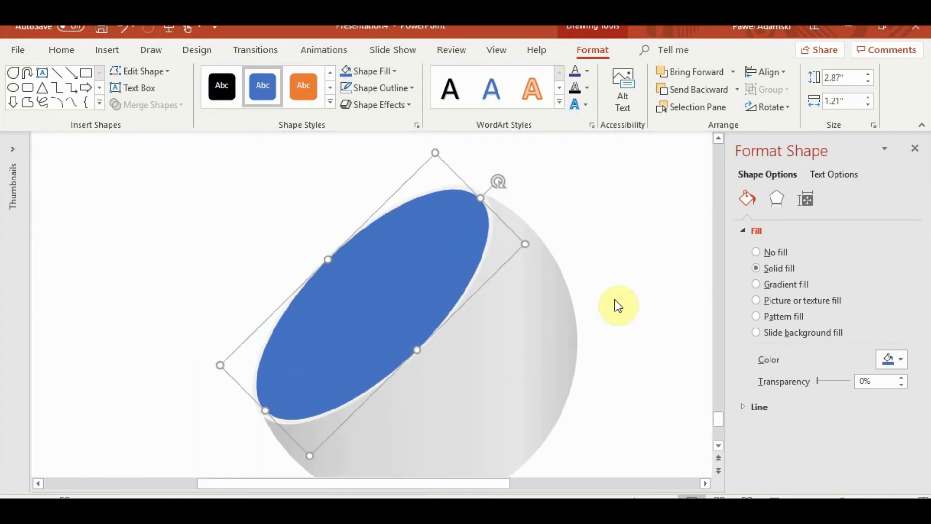
key(ctrl+Left)
key(ctrl+Up)
key(ctrl+Up)
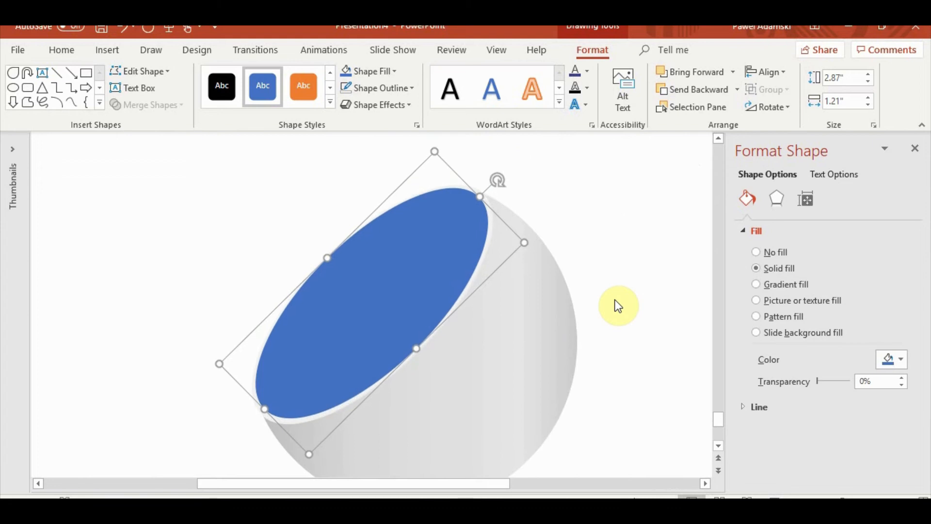
key(Down)
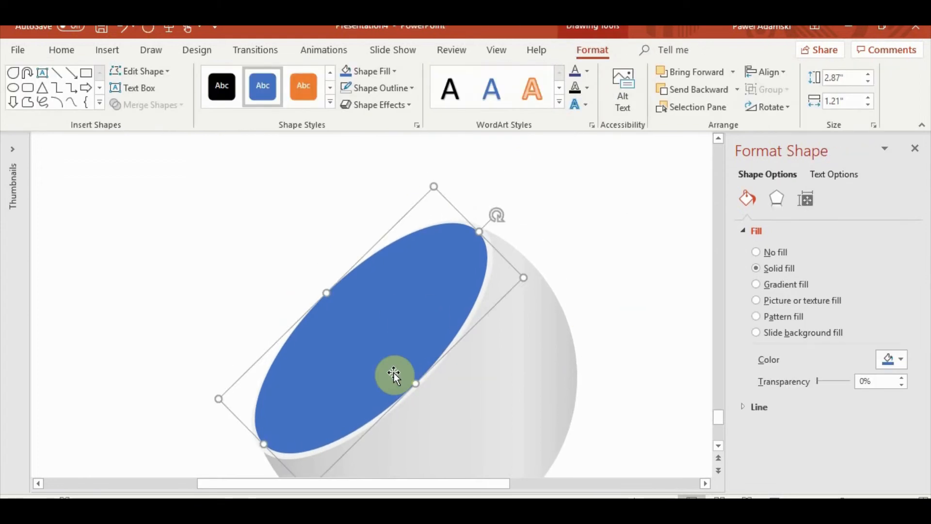
Give the light grey ellipse behind the blue one a white outline
click(399, 89)
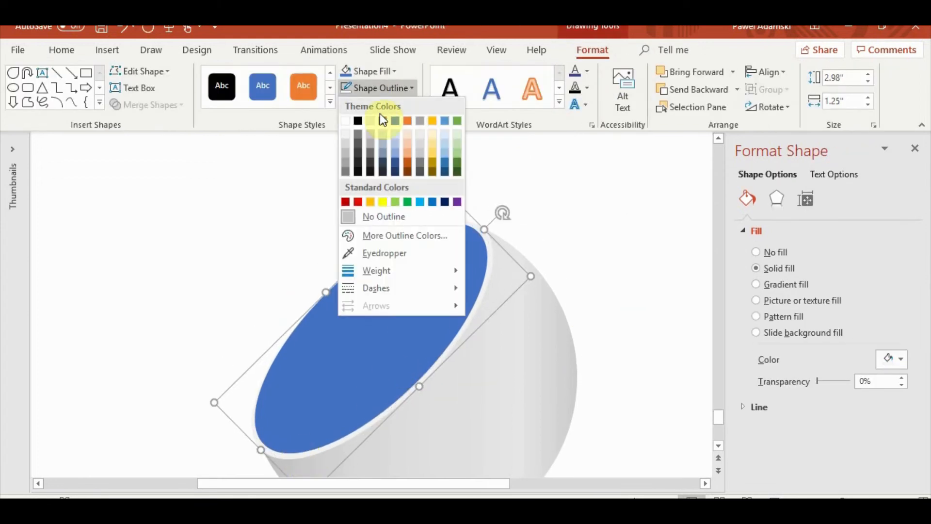
click(345, 121)
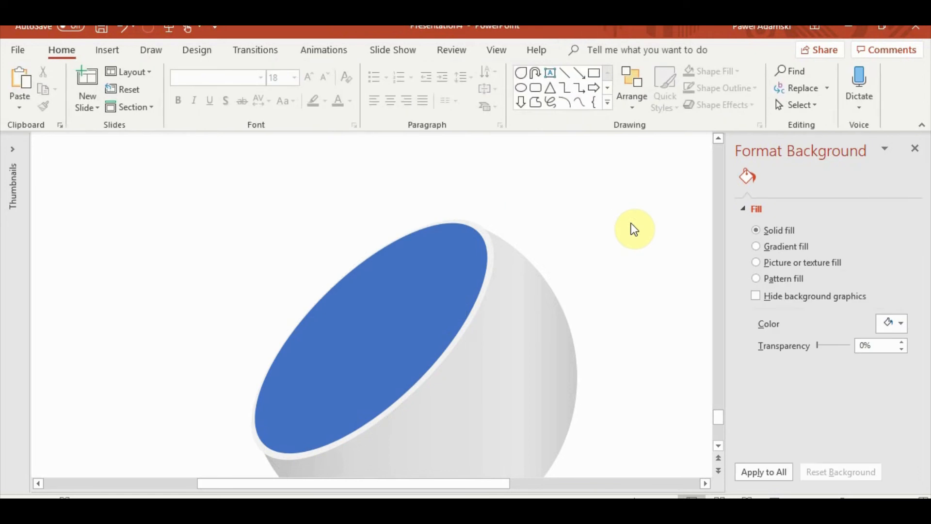
scroll(631, 226, down, 5)
scroll(560, 321, up, 4)
scroll(523, 350, down, 3)
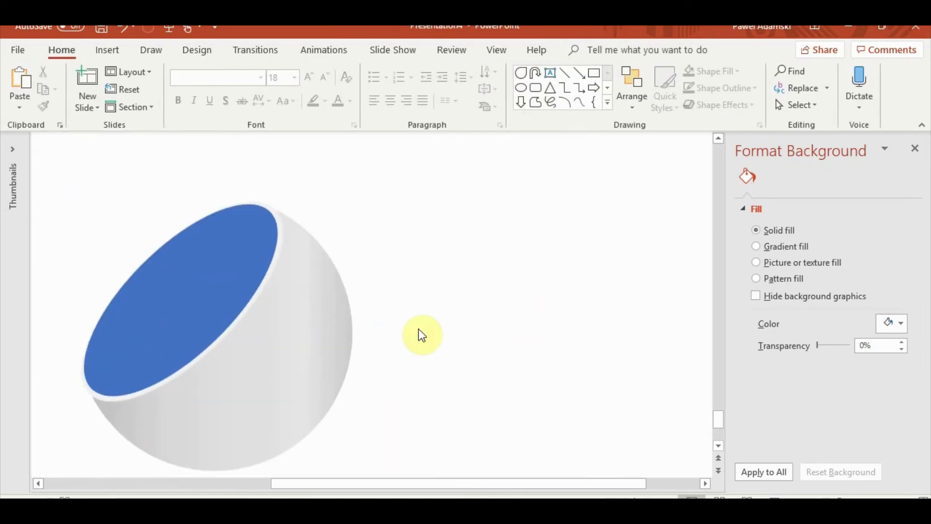
click(315, 413)
scroll(450, 391, down, 5)
click(450, 392)
Copy the blue ellipse, shrink the copy to about 2.52" by 1.06" and fill it with dark blue
click(345, 280)
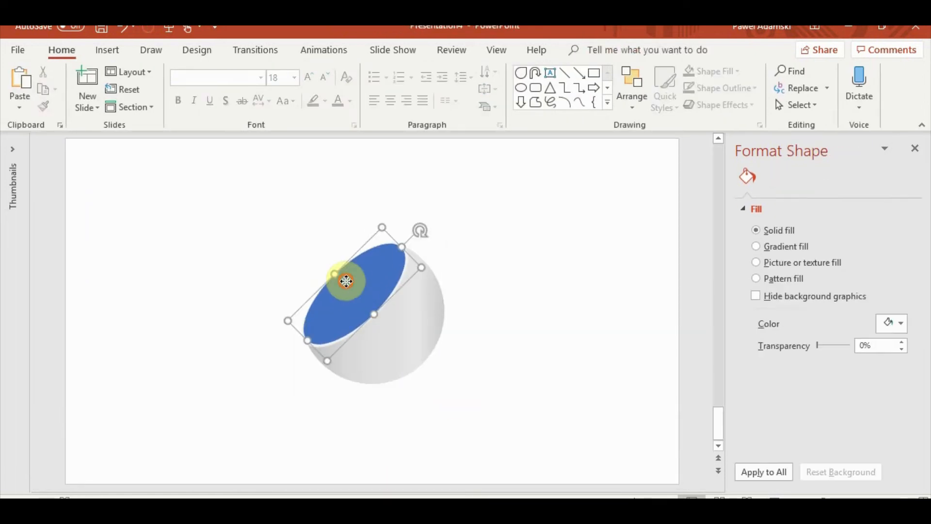
key(ctrl+c)
key(ctrl+v)
drag(339, 365, 341, 352)
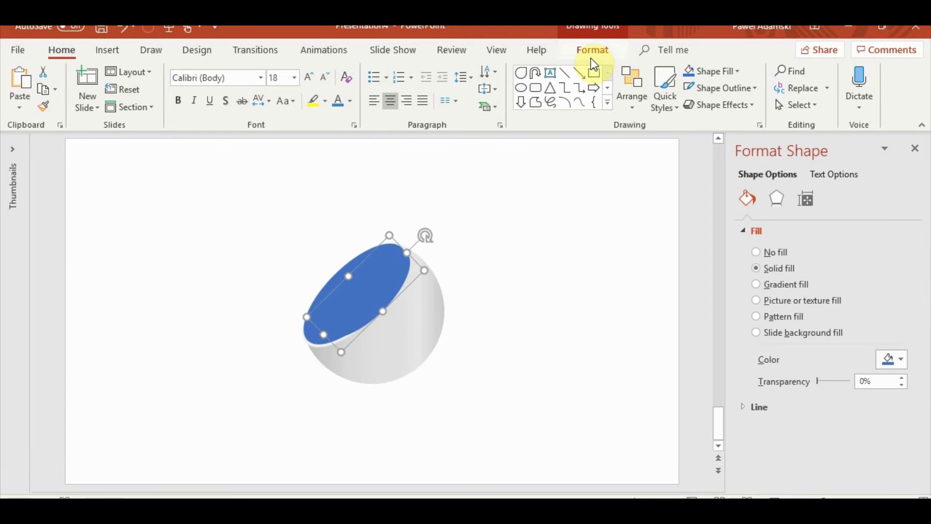
click(591, 49)
click(393, 71)
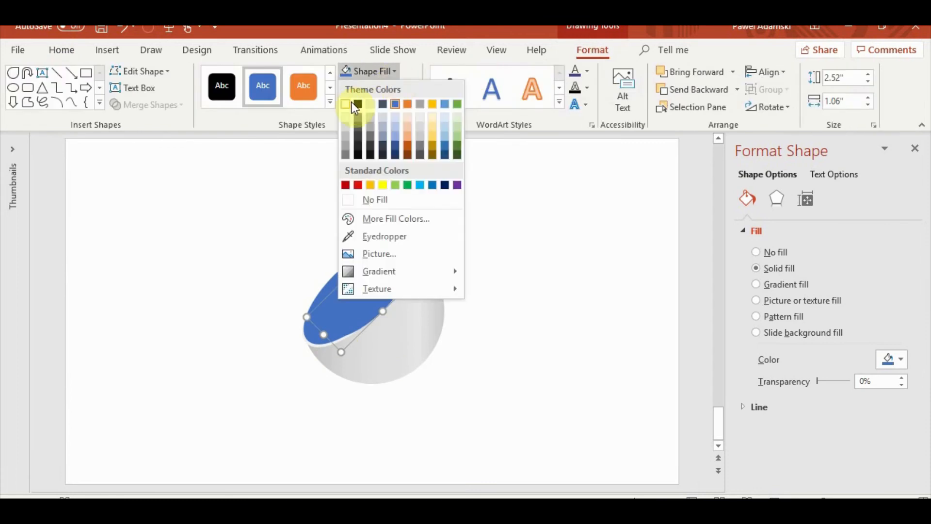
click(393, 149)
Position the dark blue ellipse centrally inside the larger blue ellipse
drag(378, 277, 371, 275)
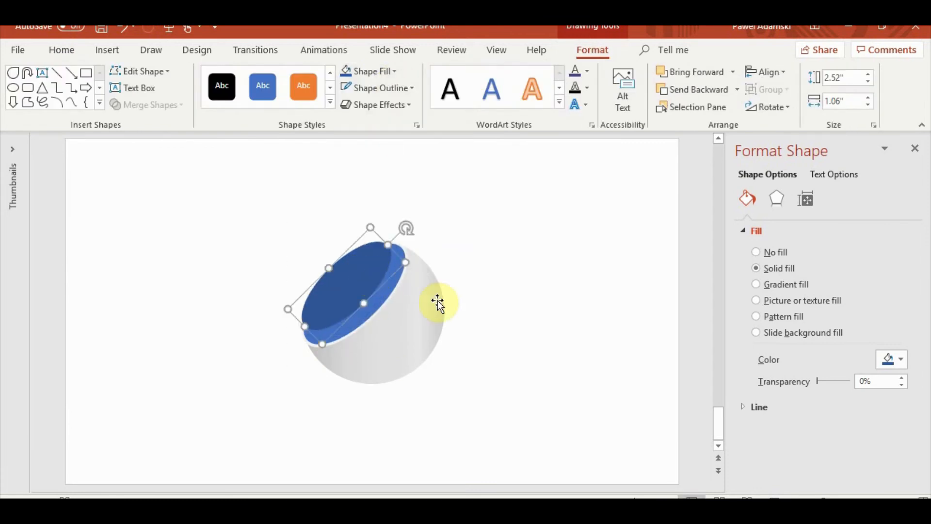
key(Right)
key(Right)
key(Down)
key(Right)
key(Right)
key(Down)
key(Down)
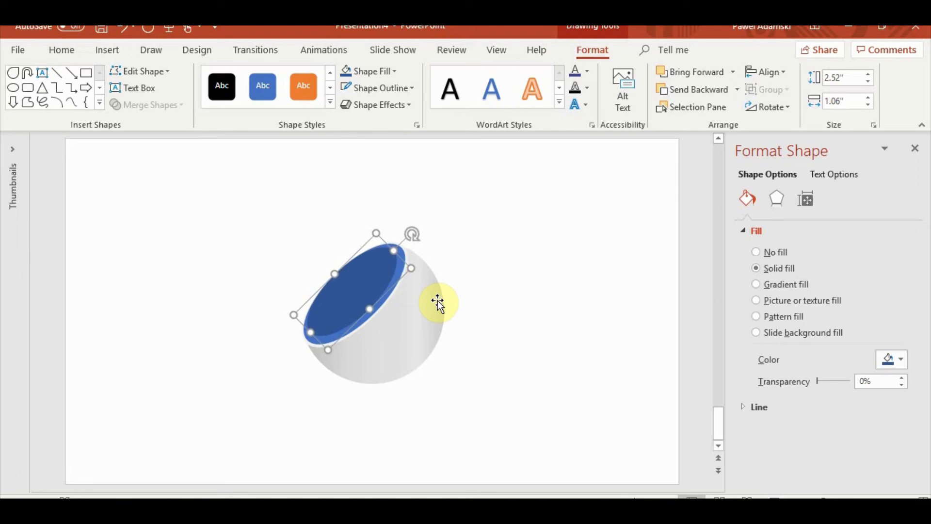
key(Down)
Narrow the dark blue ellipse to a width of 0.88", keeping its height at 2.52"
key(shift+Down)
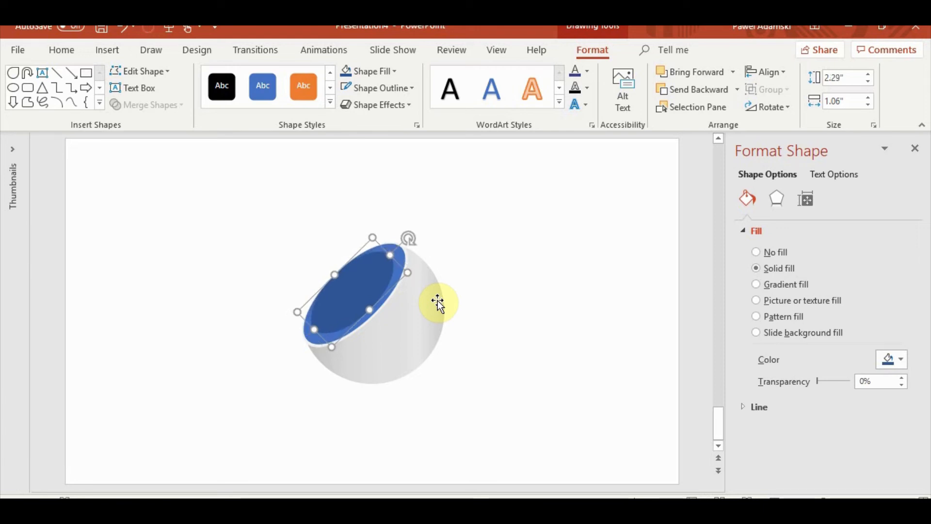
key(shift+Up)
key(shift+Left)
key(shift+Left)
key(shift+Left)
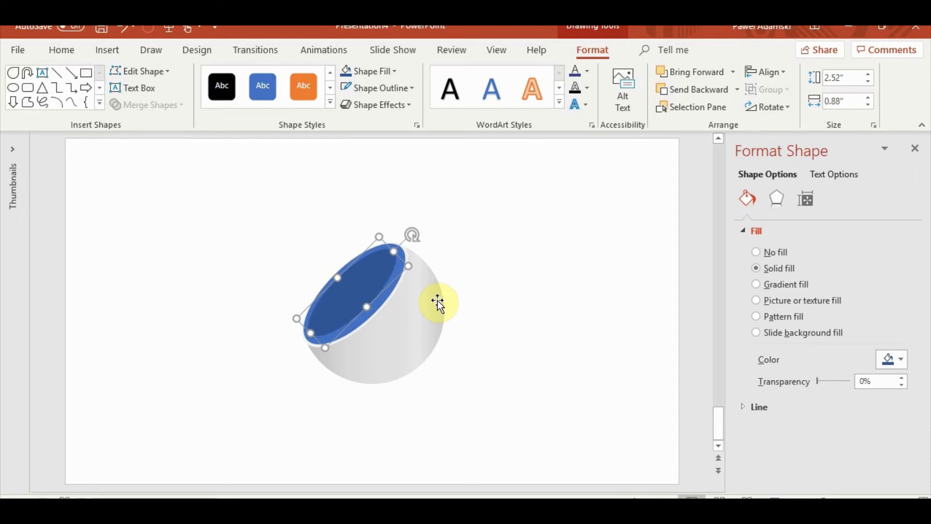
click(438, 301)
click(543, 268)
click(363, 289)
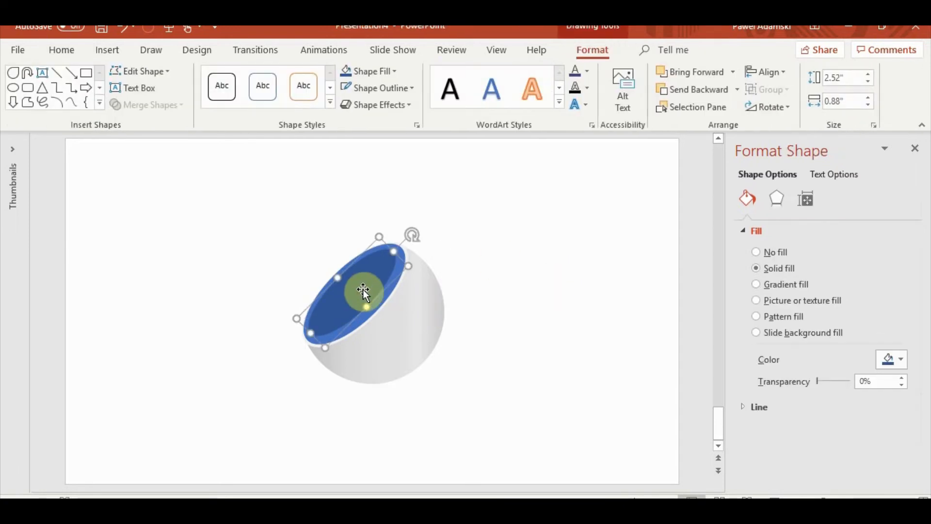
click(538, 308)
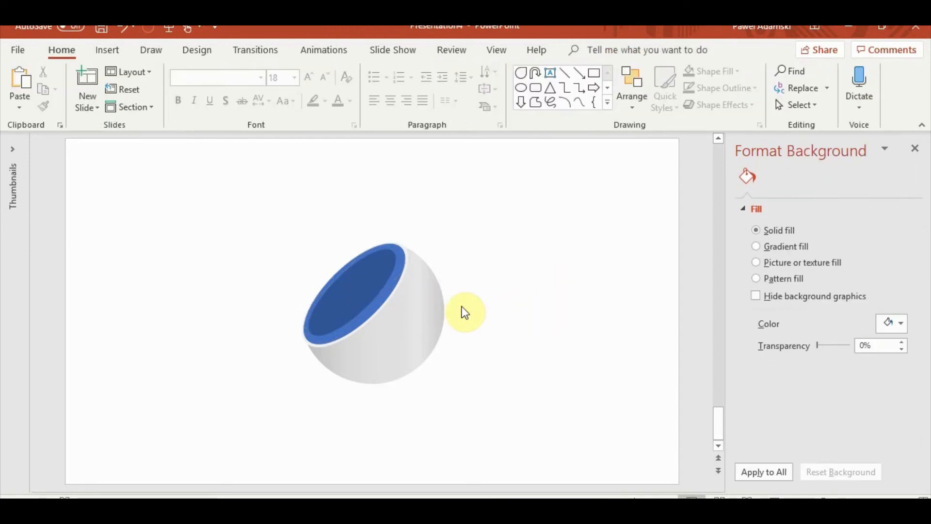
Fill the larger blue ellipse around the dark one with light blue
click(387, 286)
click(592, 50)
click(394, 71)
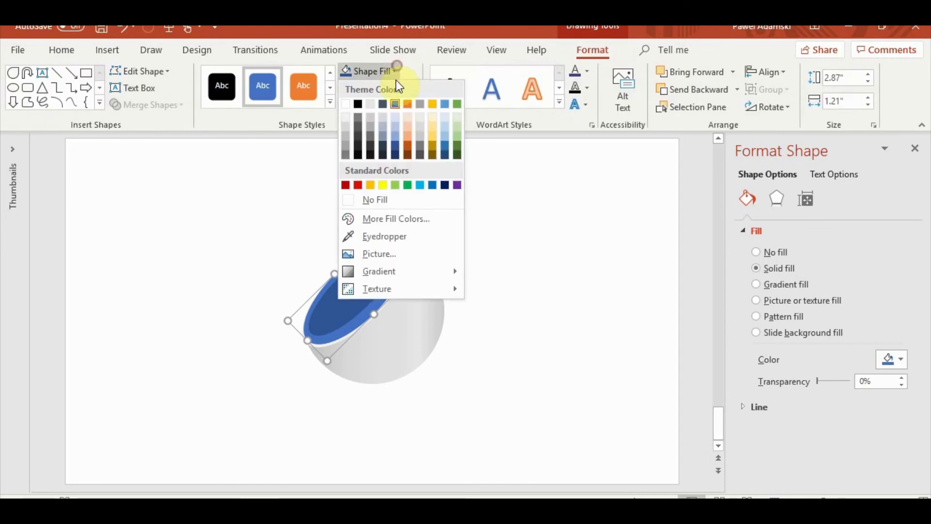
click(394, 115)
Fill the innermost dark ellipse with the medium blue theme colour
key(Tab)
click(396, 71)
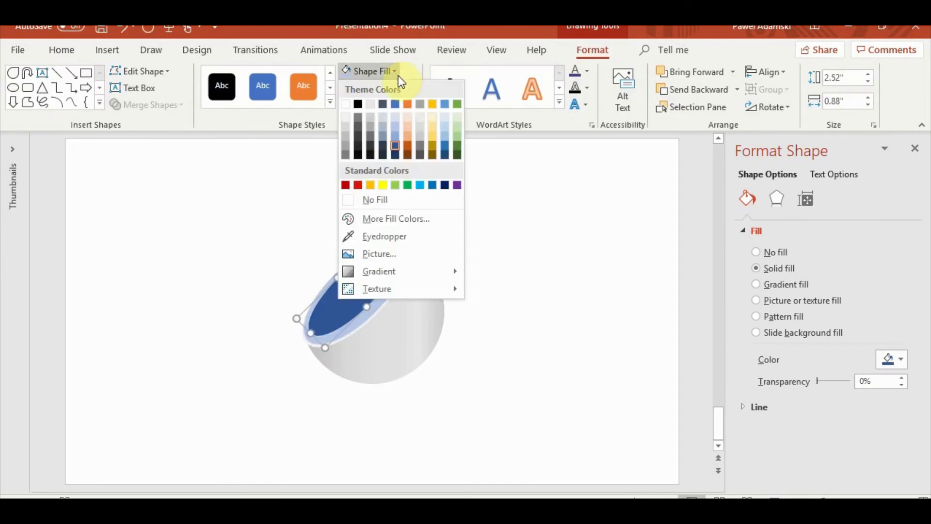
click(395, 136)
click(391, 71)
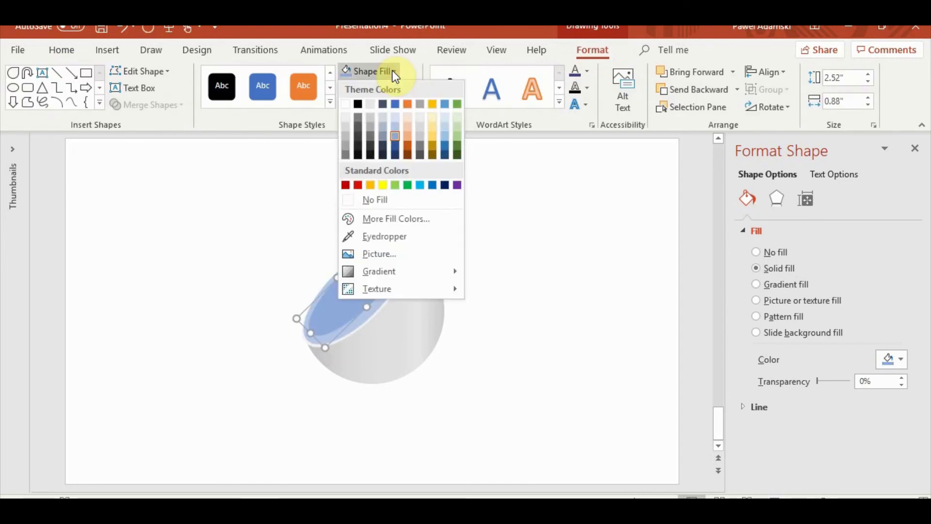
click(392, 102)
Duplicate the innermost blue ellipse, shrink the copy to about 2.26" by 0.66" and centre it within the original
drag(359, 285, 314, 272)
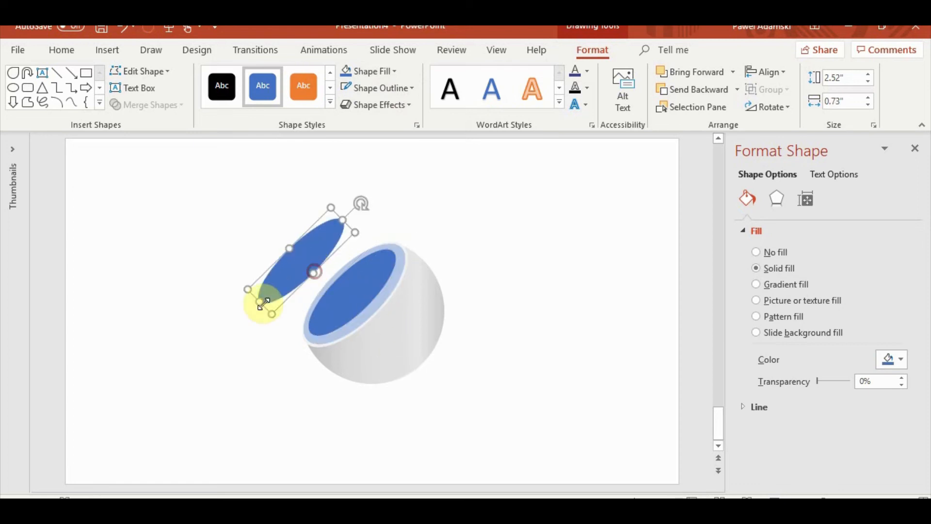
drag(264, 303, 272, 299)
drag(307, 270, 346, 299)
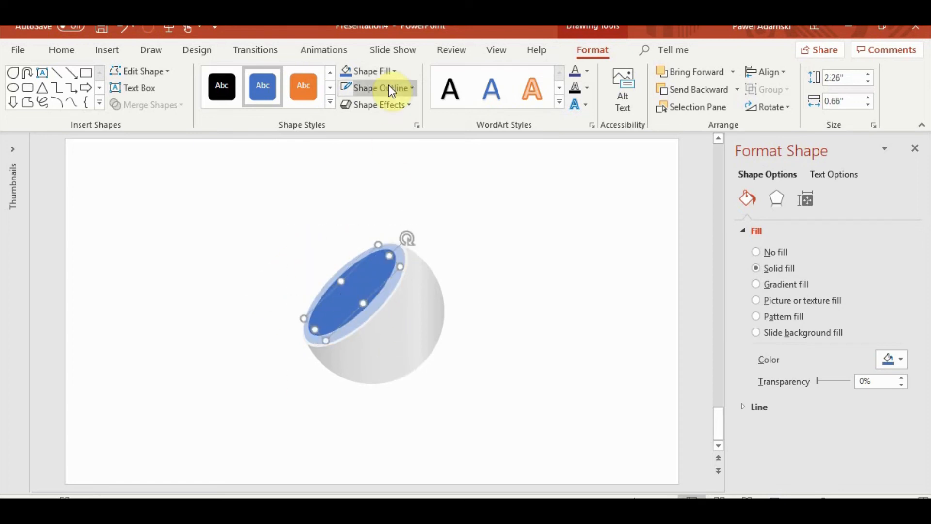
Fill the new smallest ellipse with black
click(381, 72)
click(359, 104)
click(563, 279)
click(364, 288)
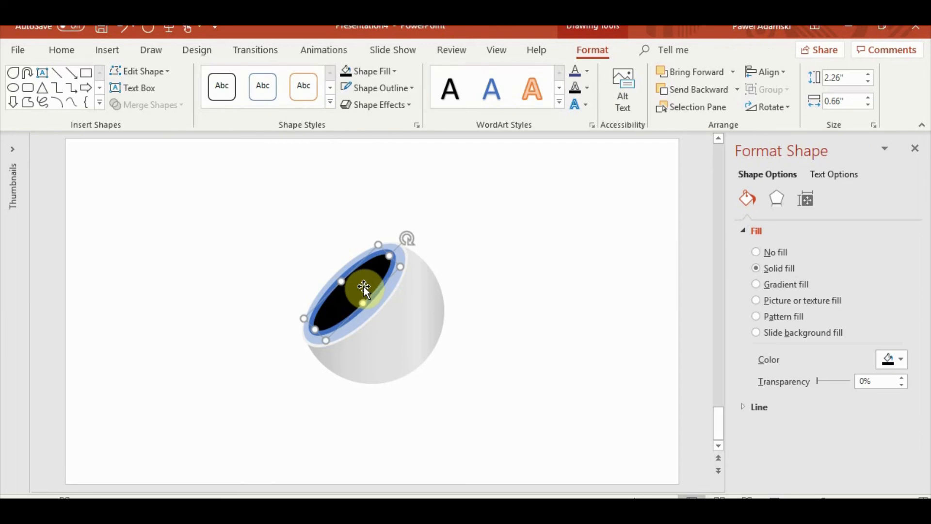
Shrink the black ellipse to about 2.15" by 0.63" and centre it within the medium blue ellipse
scroll(390, 272, up, 5)
drag(434, 195, 428, 207)
drag(393, 293, 392, 290)
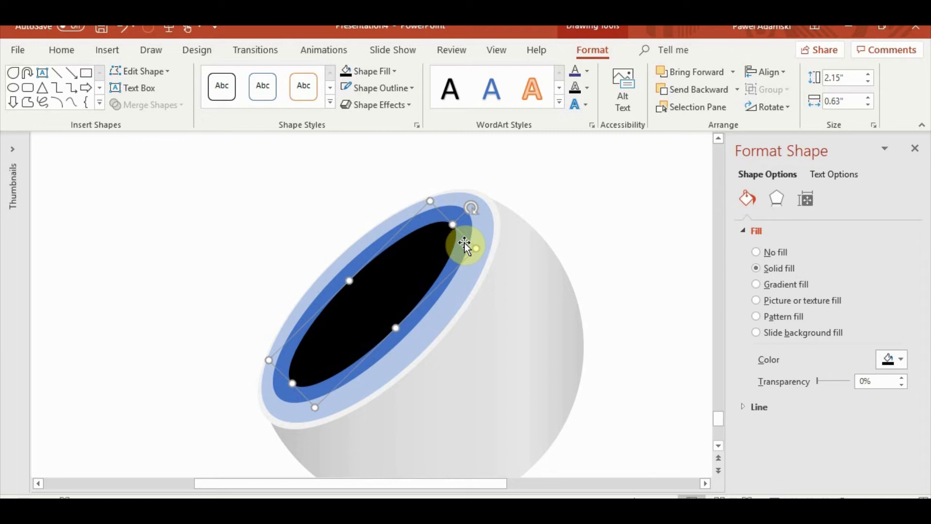
Duplicate the black ellipse and place the copy beside the sphere
key(ctrl+c)
key(ctrl+v)
drag(423, 285, 680, 244)
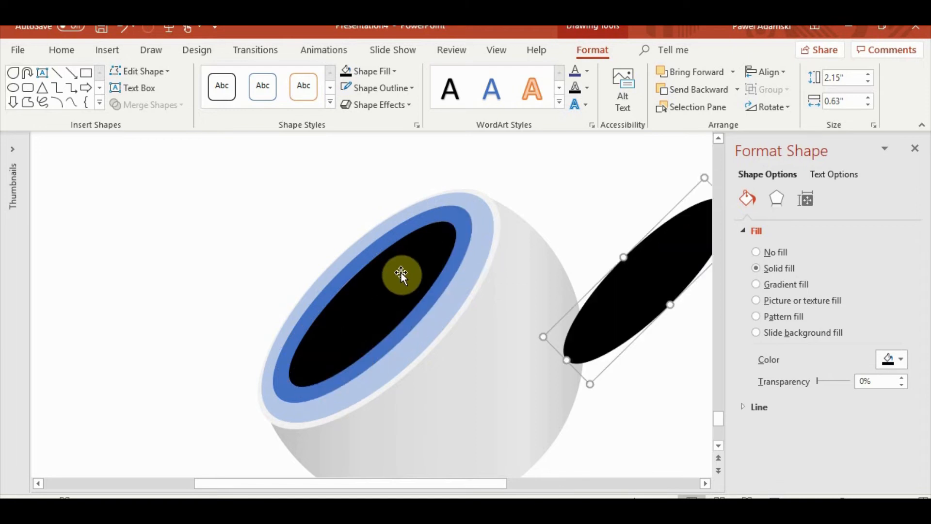
Widen the black ellipse in the opening to about 2.15" by 0.72" and recentre it within the medium blue ellipse
click(387, 299)
key(Escape)
drag(387, 299, 348, 276)
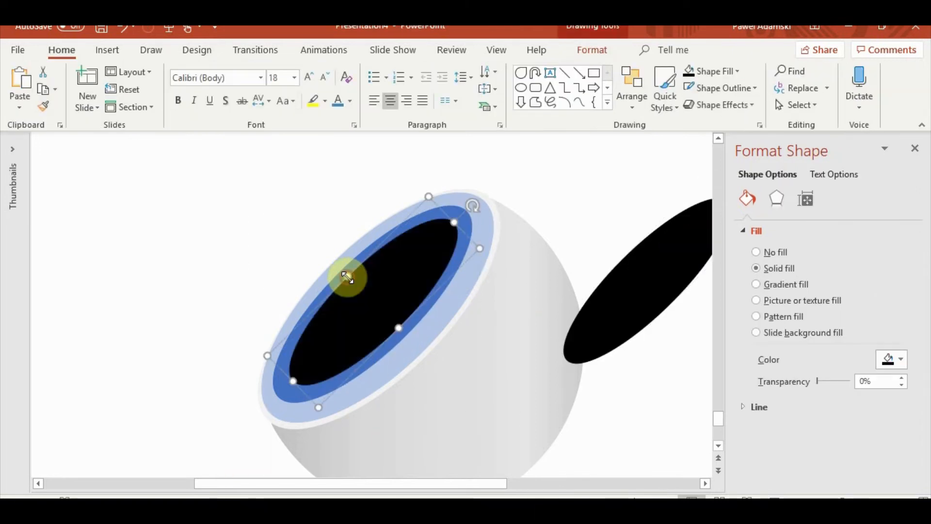
drag(398, 327, 402, 331)
drag(397, 314, 393, 315)
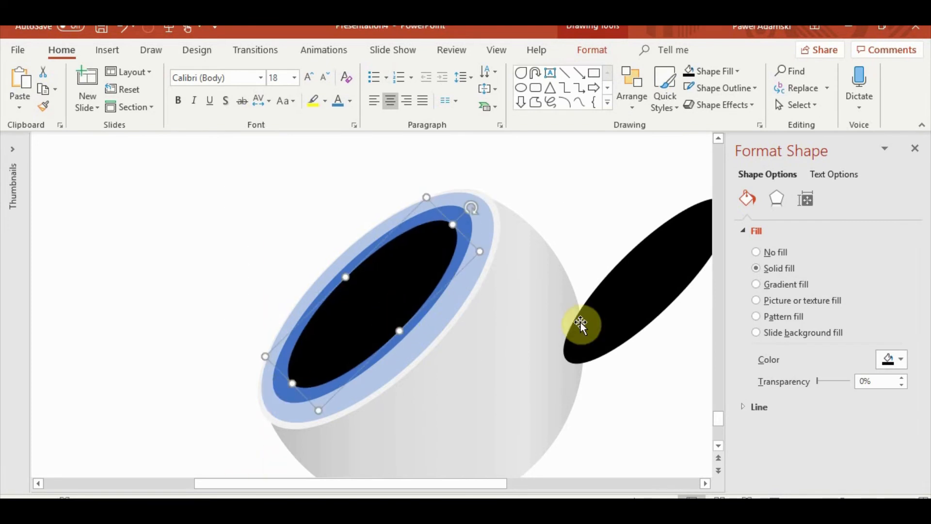
Replace the spare black ellipse beside the sphere with a fresh copy of the widened one
click(625, 315)
key(Delete)
click(397, 287)
key(ctrl+c)
key(ctrl+v)
drag(412, 312, 646, 267)
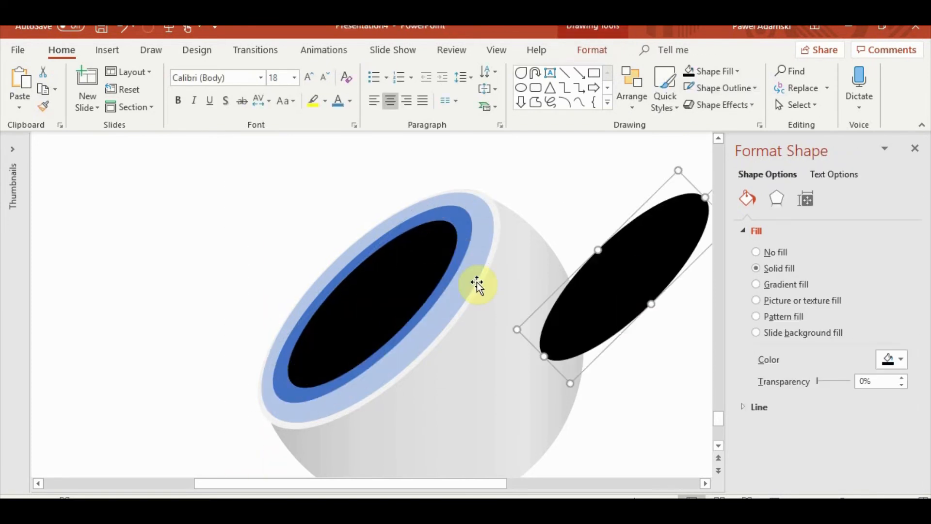
Widen the black ellipse in the opening slightly and subtract it from the medium blue ellipse
click(378, 274)
drag(346, 277, 344, 275)
shift+click(447, 214)
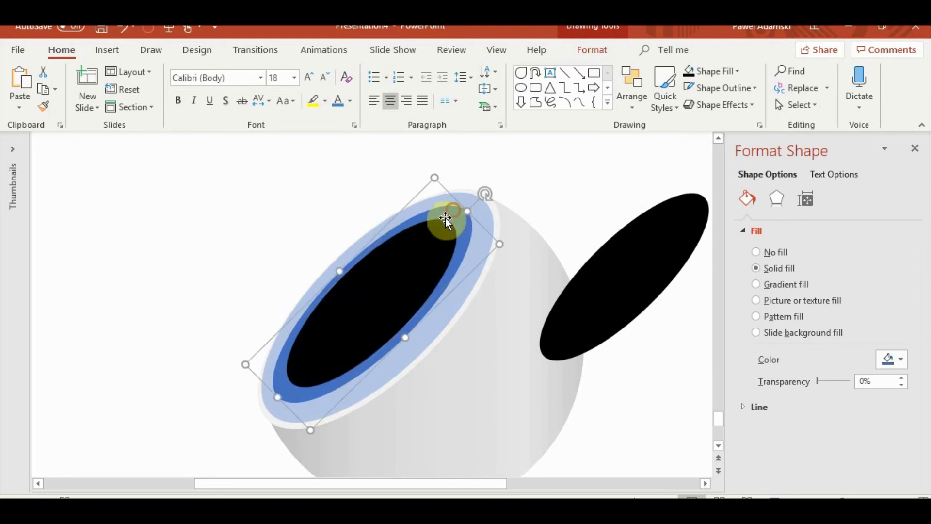
click(593, 50)
click(170, 105)
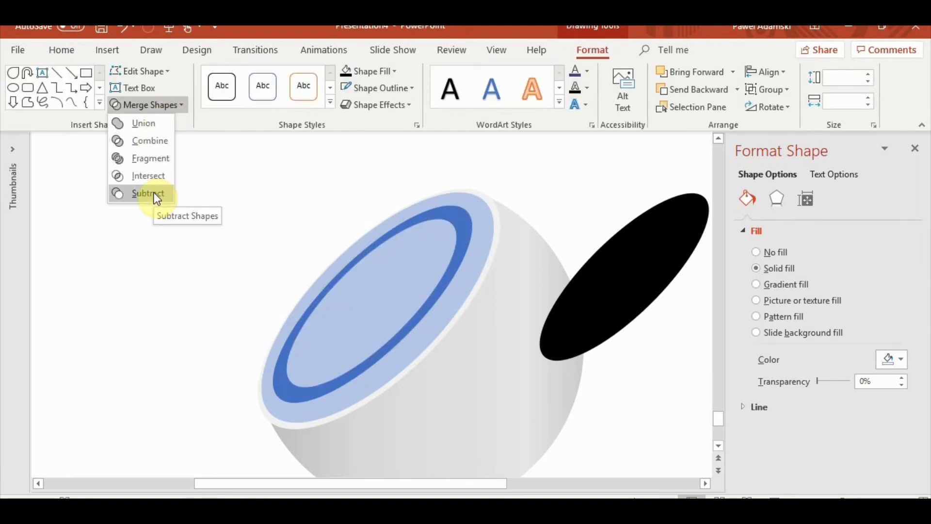
click(153, 193)
Place a duplicate of the spare black ellipse in the opening and enlarge it to about 2.23" by 0.75"
click(655, 297)
key(ctrl+c)
key(ctrl+v)
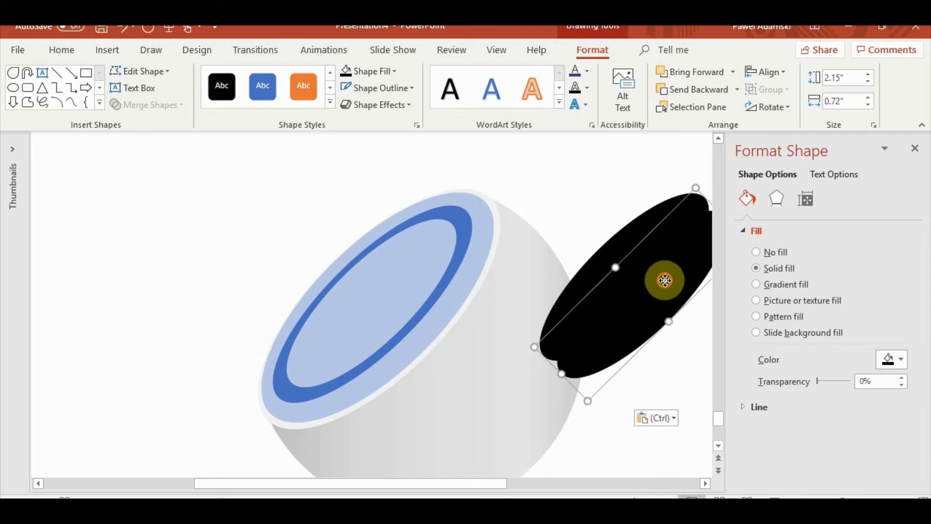
drag(664, 281, 396, 290)
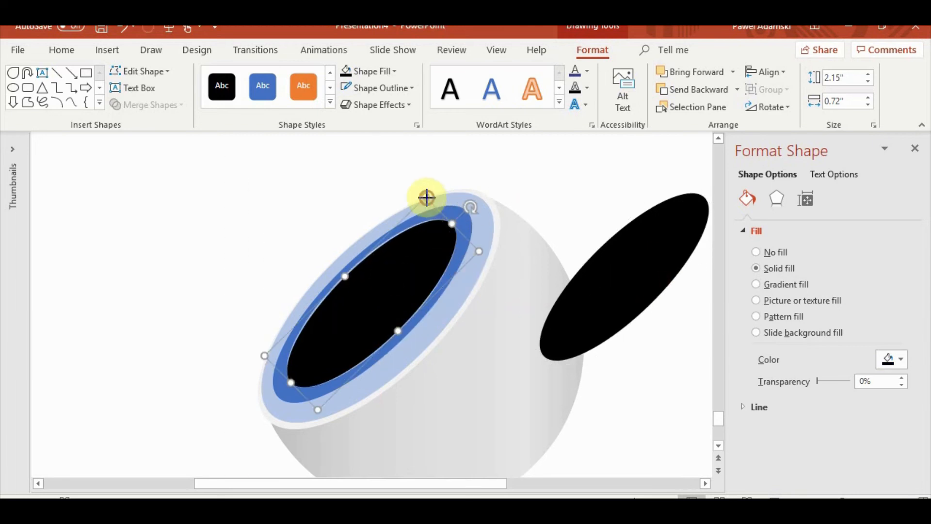
drag(427, 197, 427, 191)
drag(387, 310, 385, 313)
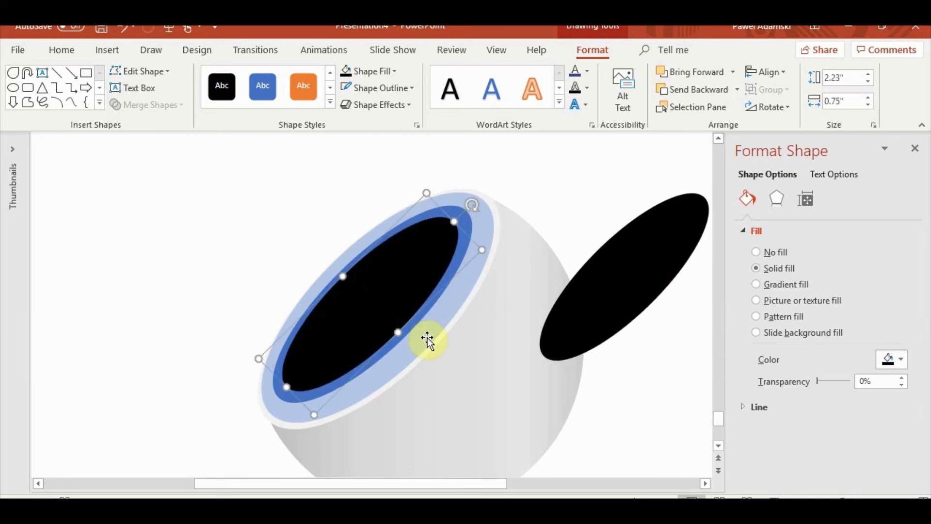
Subtract the enlarged black ellipse from the light blue ellipse
click(427, 341)
shift+click(385, 312)
click(145, 104)
click(155, 195)
click(127, 319)
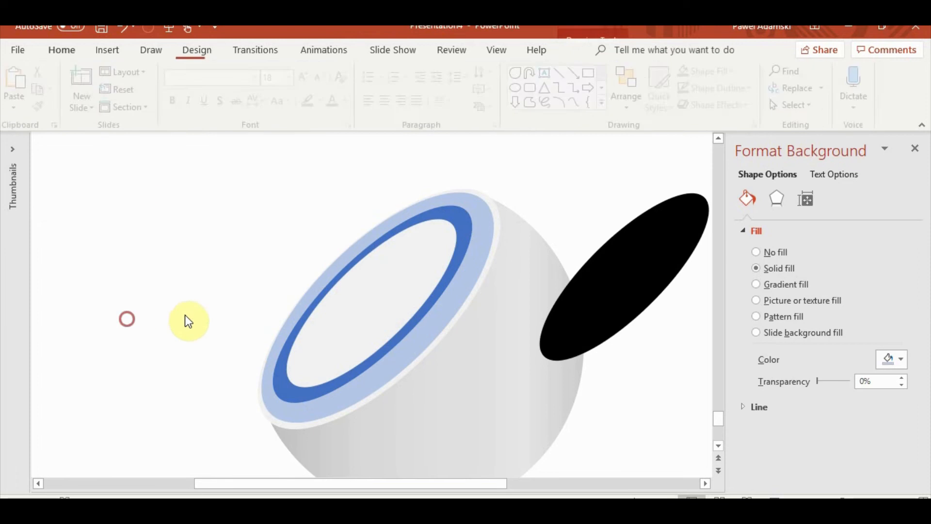
Place another copy of the spare black ellipse in the opening, enlarge it to about 2.27" by 0.76" and send it behind the medium blue ring
click(627, 268)
key(ctrl+c)
key(ctrl+v)
drag(651, 314, 380, 307)
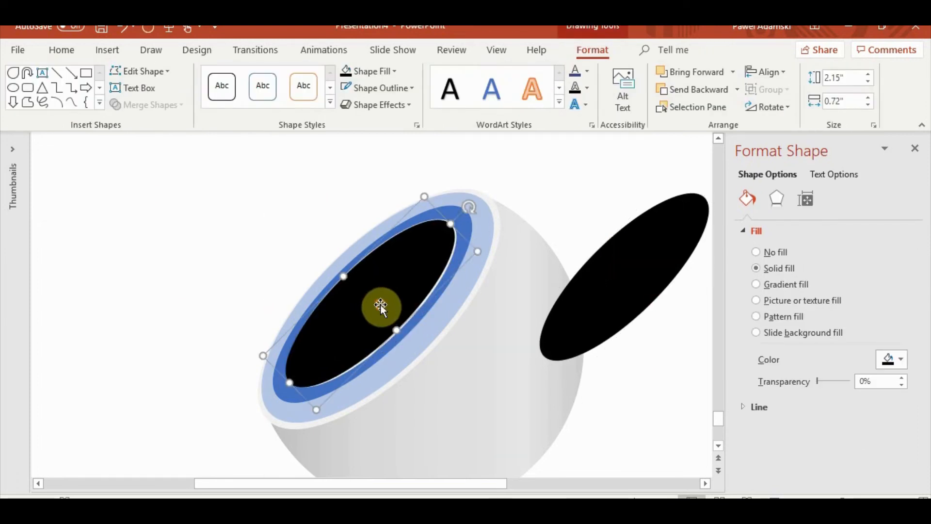
drag(477, 251, 476, 254)
drag(411, 272, 409, 268)
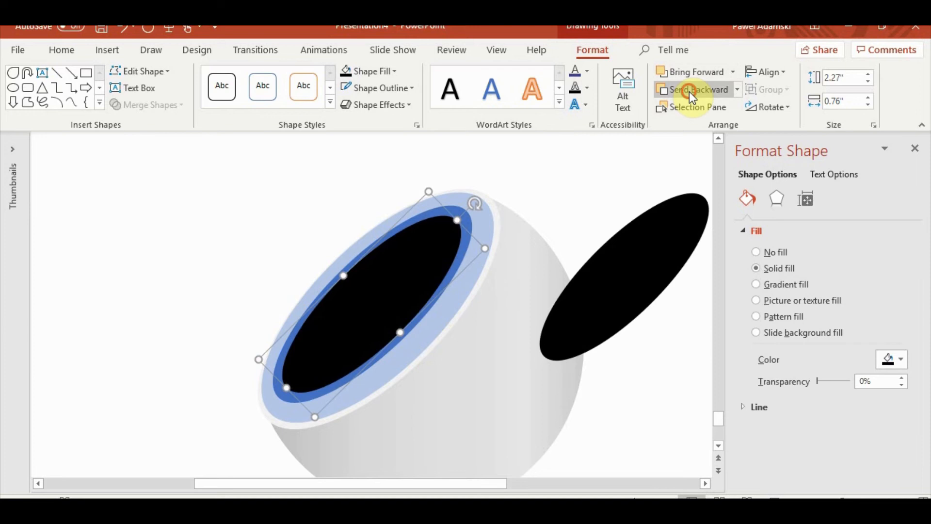
click(688, 92)
Fill the ellipse behind the ring with dark blue and apply a linear gradient from the dark variations
click(400, 71)
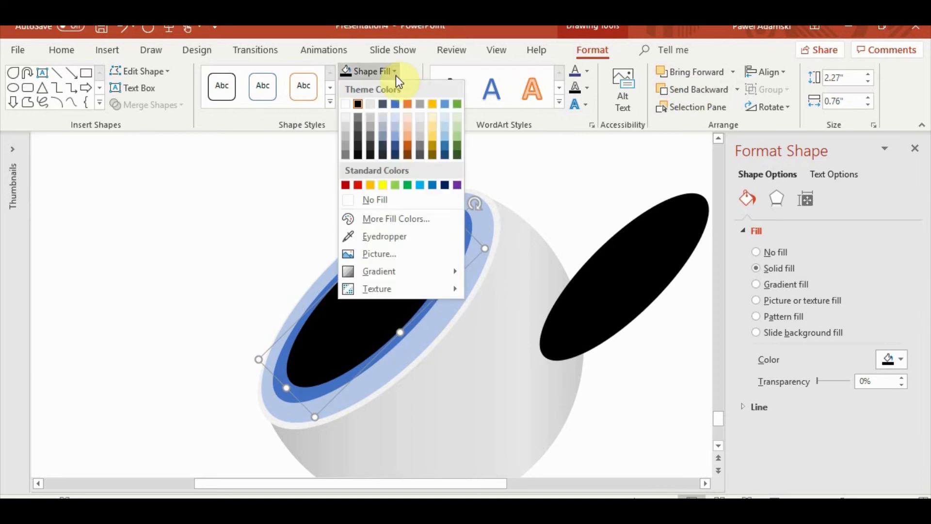
click(398, 144)
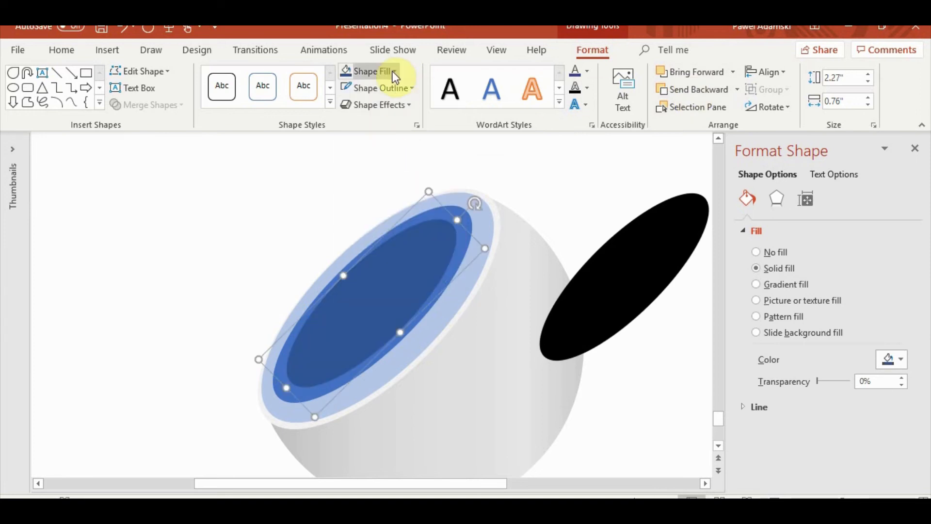
click(392, 69)
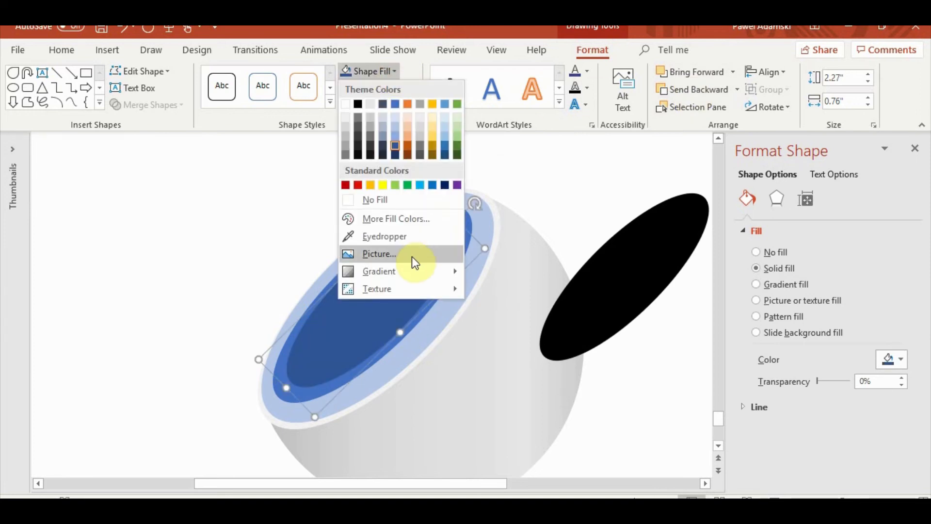
mouse_move(412, 276)
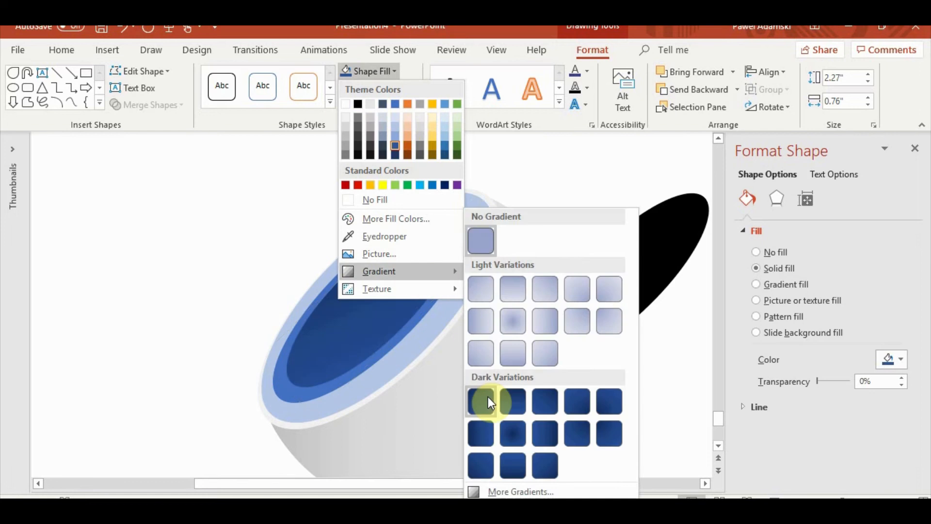
click(544, 468)
Set the gradient angle to 180° and reduce the gradient to two stops, with the dark one at 25%
click(902, 421)
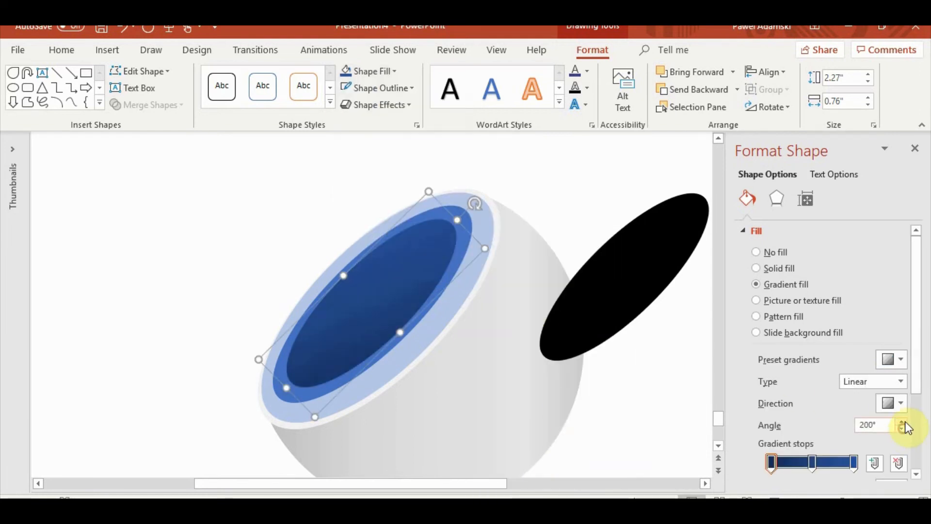
click(903, 421)
click(902, 429)
click(904, 420)
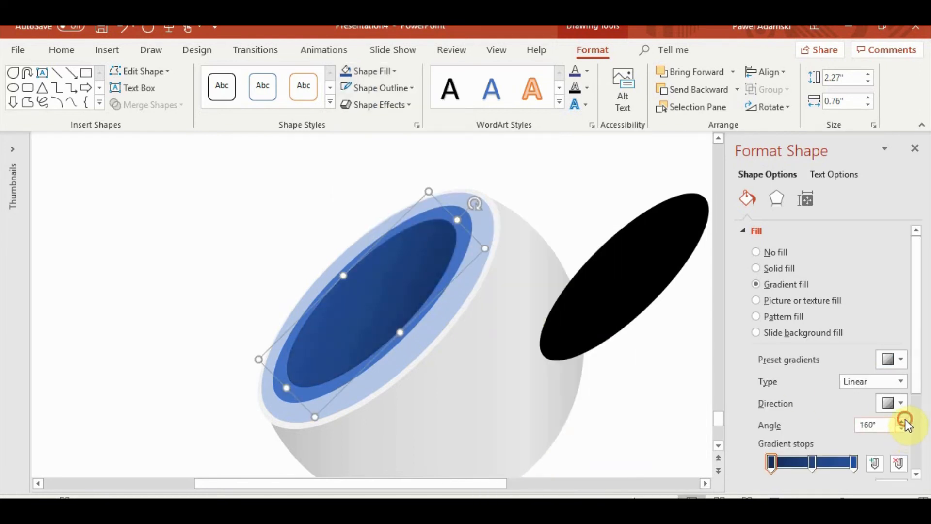
click(904, 421)
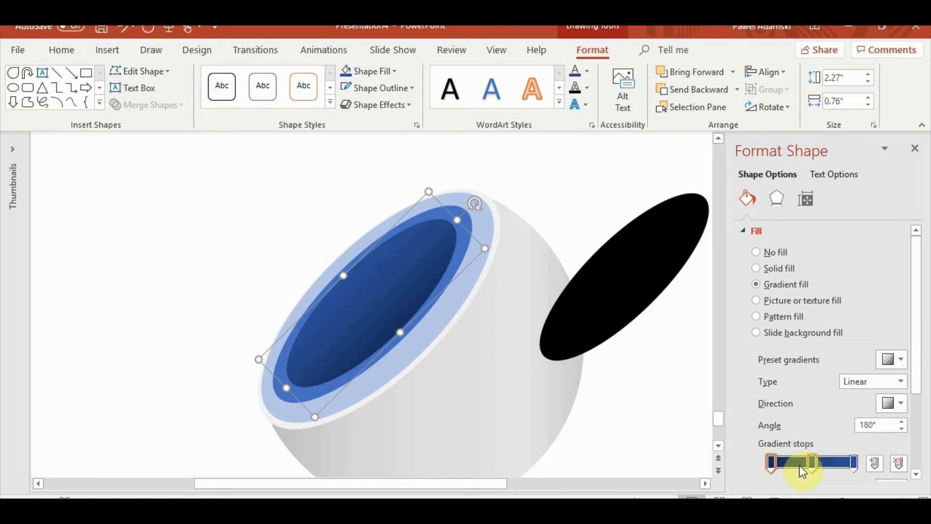
drag(785, 463, 843, 461)
click(898, 463)
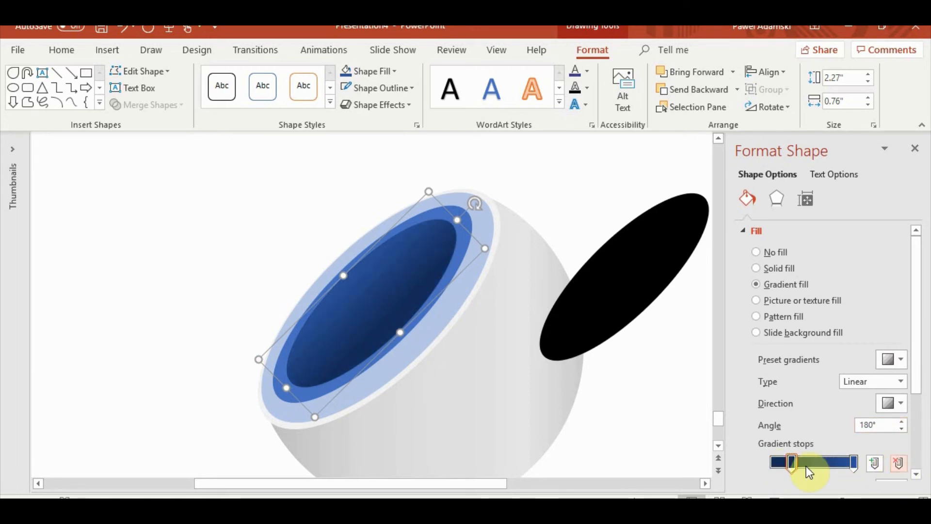
Colour the 25% gradient stop Black, Text 1, Lighter 15% and set its transparency to 20%
click(916, 379)
drag(916, 379, 915, 423)
click(893, 413)
click(826, 307)
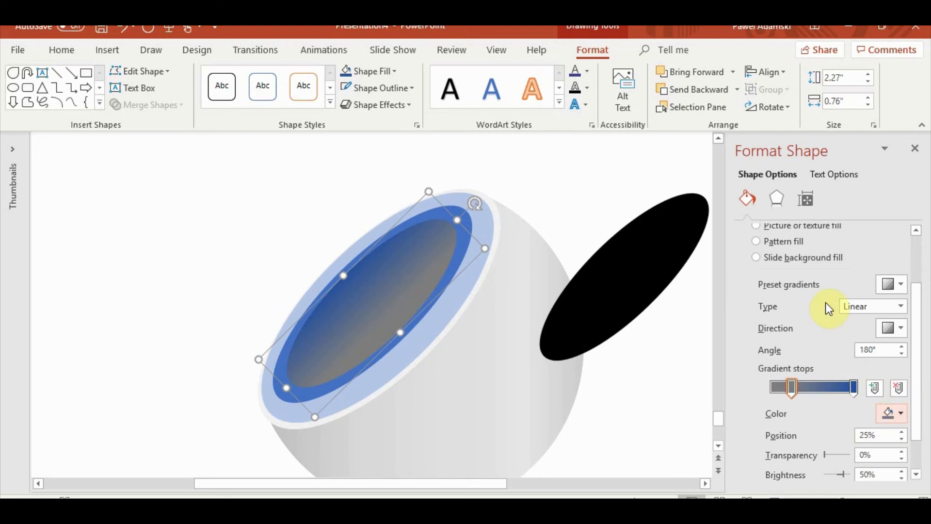
click(892, 415)
click(824, 329)
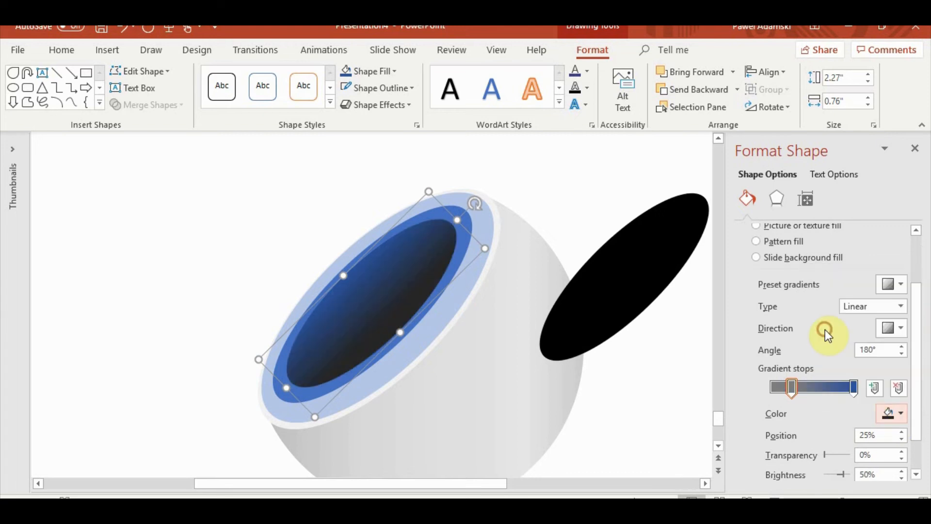
click(897, 417)
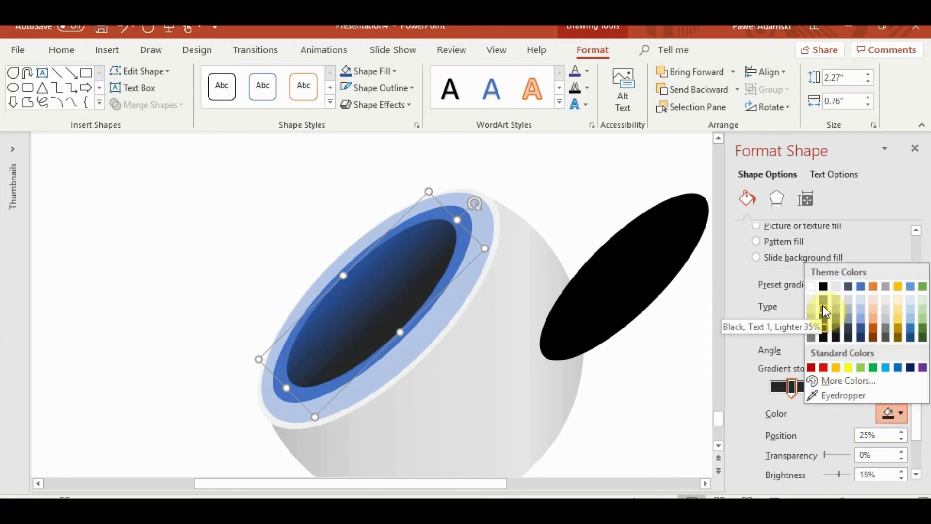
drag(839, 458, 833, 456)
drag(447, 264, 339, 265)
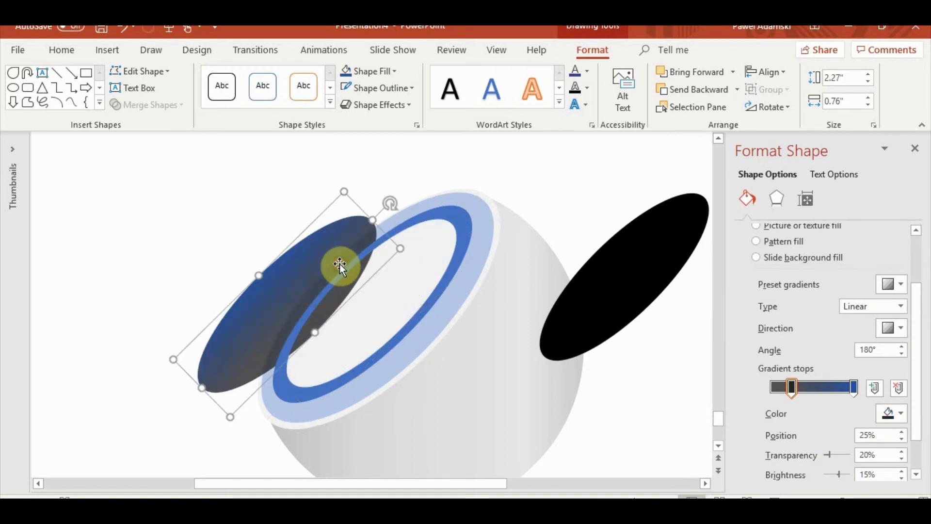
key(ctrl+z)
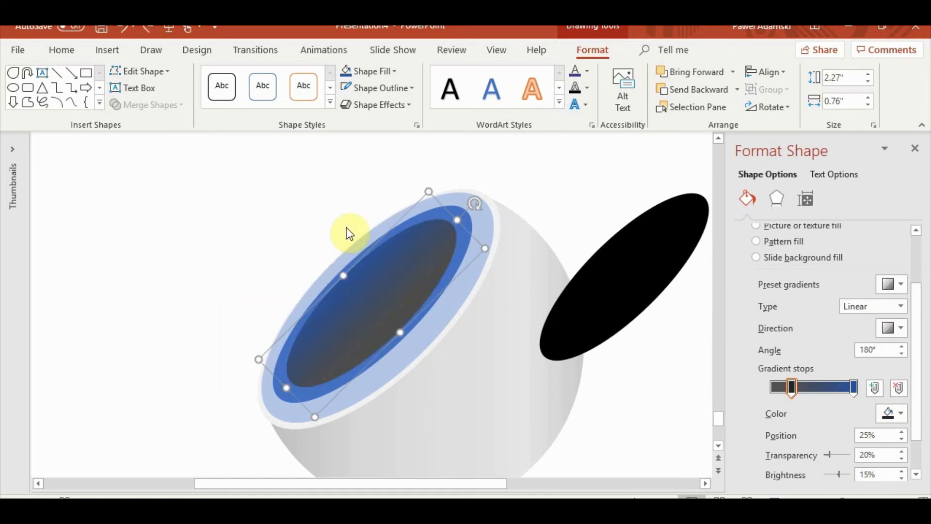
Try to merge the medium blue ring and the gradient ellipse with Union
click(455, 209)
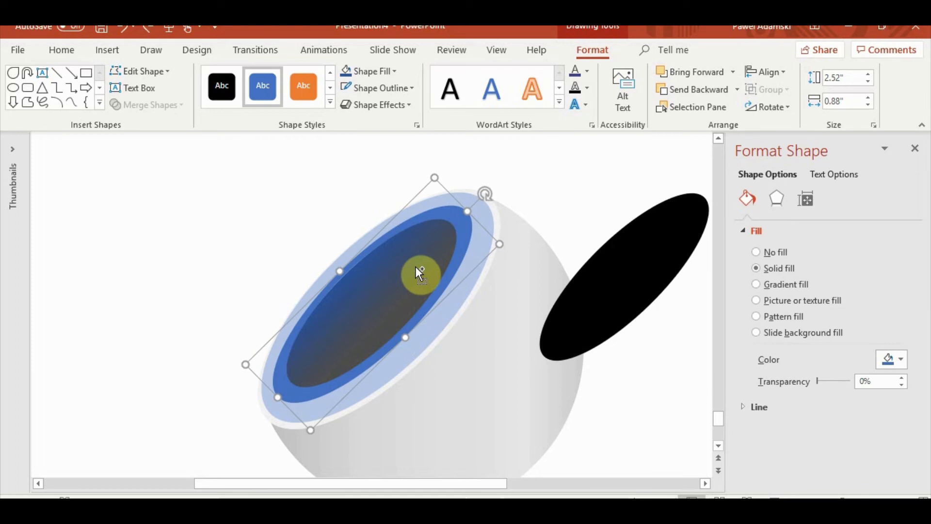
shift+click(418, 271)
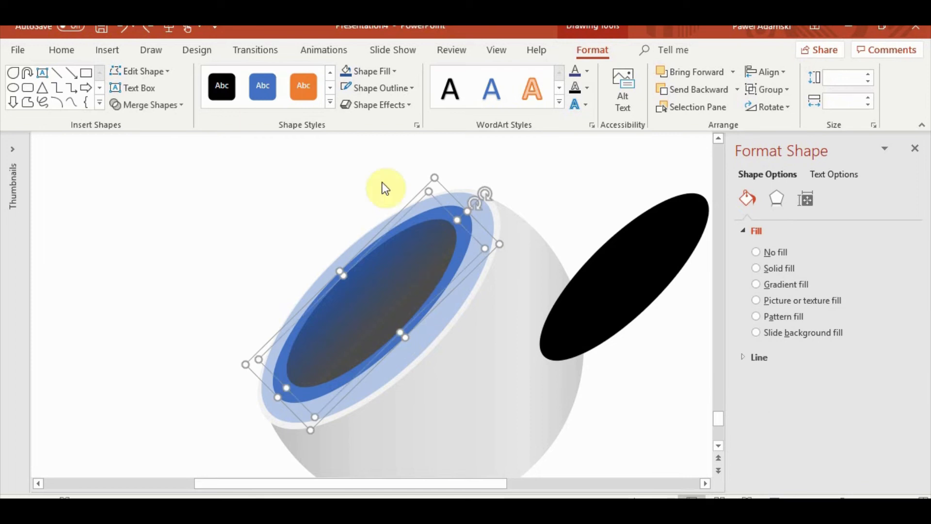
click(145, 105)
click(128, 129)
key(ctrl+z)
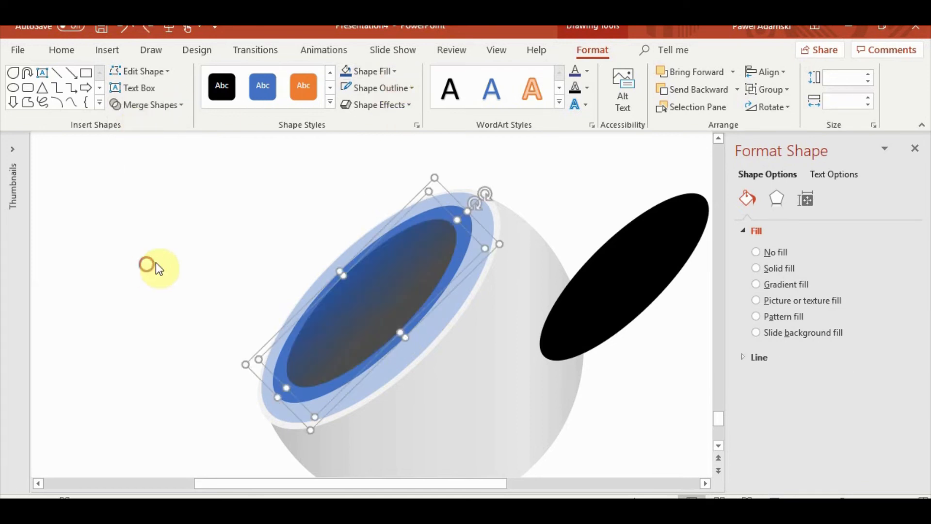
Undo the gradient fill, the copies placed in the opening and the cut in the light blue ellipse
click(156, 263)
click(331, 316)
key(ctrl+z)
key(ctrl+z)
key(ctrl+z)
key(ctrl+z)
key(ctrl+z)
key(ctrl+z)
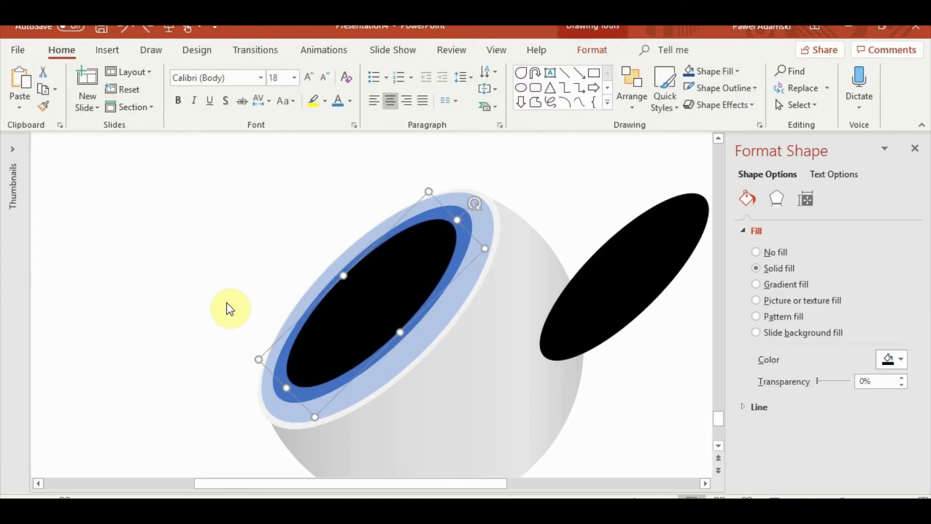
key(ctrl+z)
key(ctrl+z)
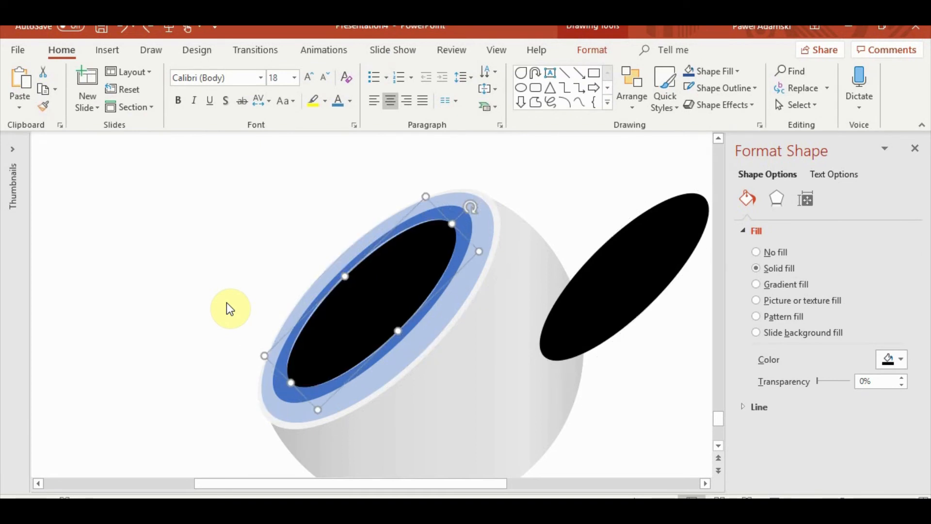
key(ctrl+z)
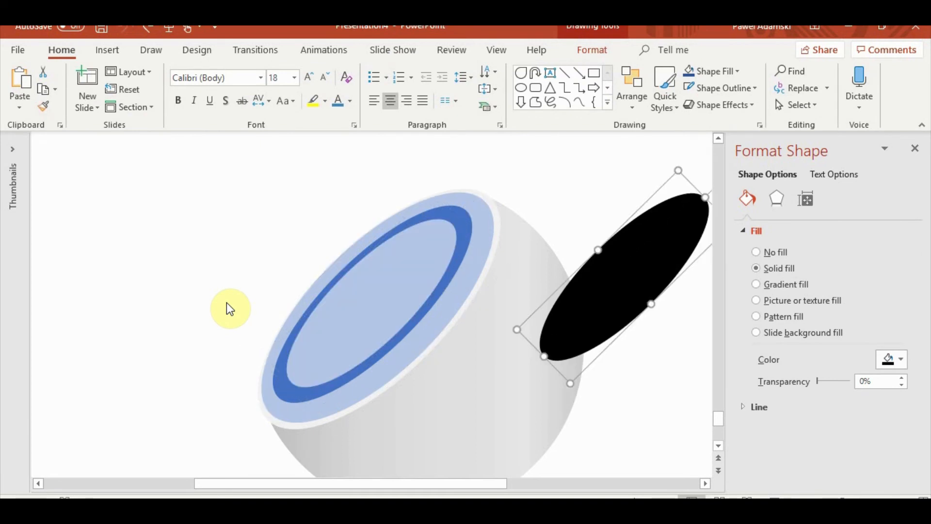
Place a copy of the black ellipse in the opening and enlarge it until it overlaps the inner edge of the medium blue ring
drag(624, 266, 372, 296)
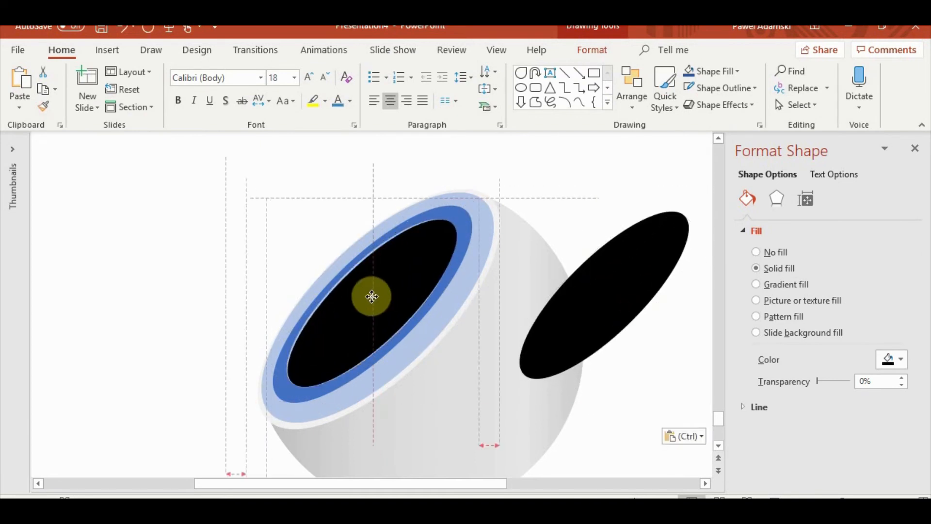
drag(425, 195, 429, 188)
drag(416, 275, 407, 272)
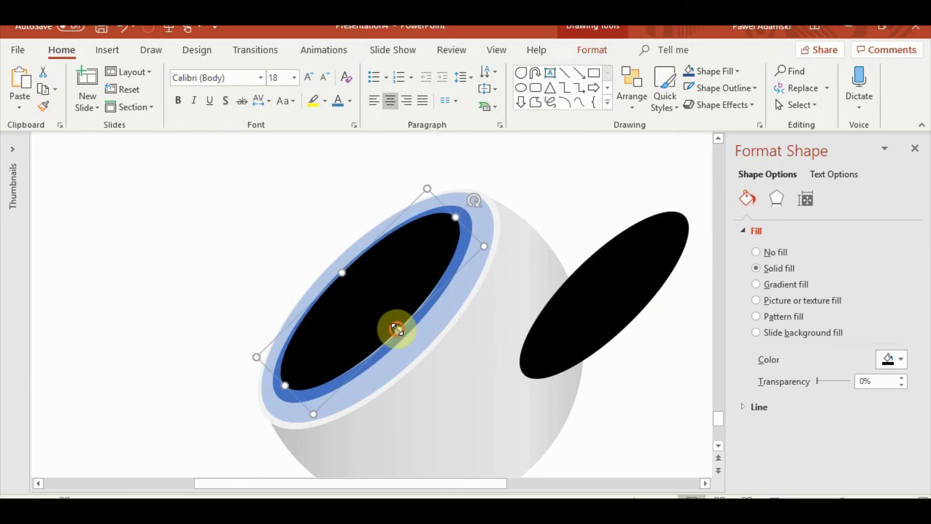
drag(397, 328, 402, 334)
Merge the enlarged ellipse with the medium blue ring into one solid medium blue ellipse and centre the remaining black ellipse on it
shift+click(458, 210)
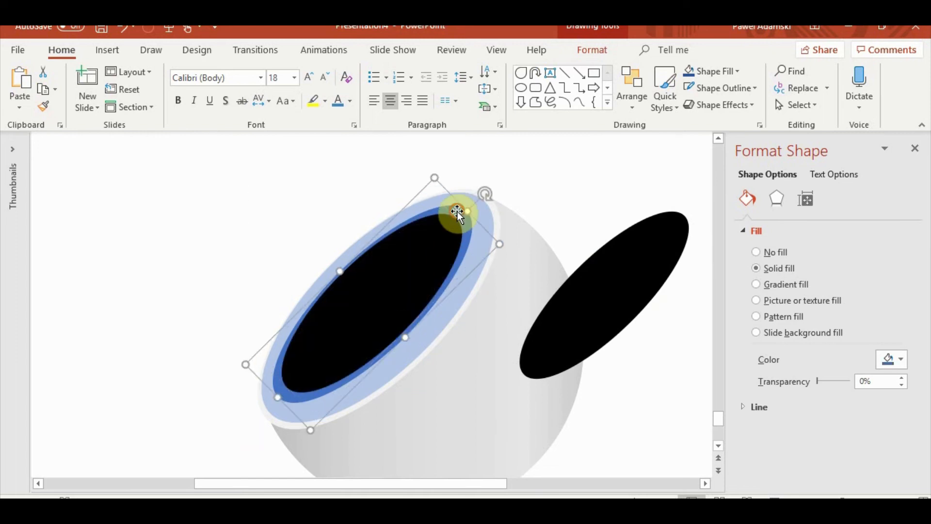
click(592, 49)
click(156, 105)
click(129, 194)
drag(567, 326, 371, 314)
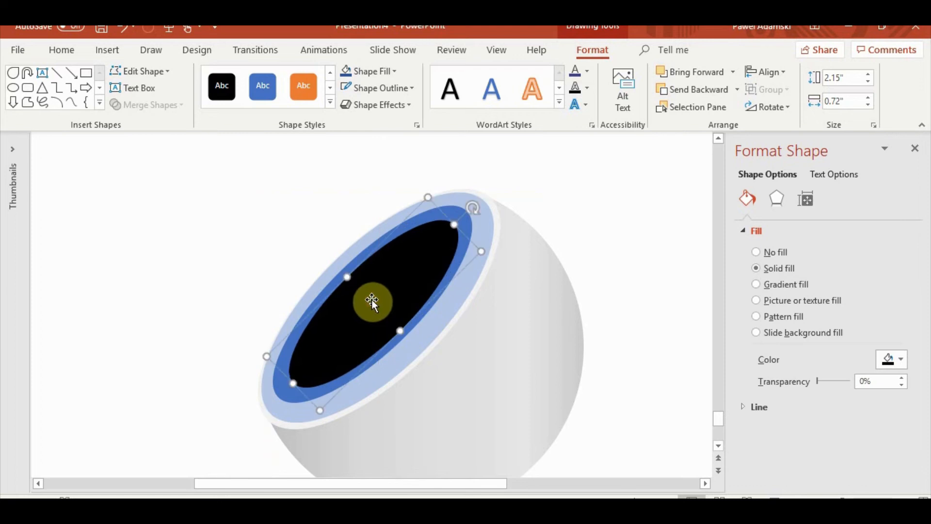
Give the black ellipse a linear gradient fill and colour its first stop Black, Text 1, Lighter 15%
click(372, 71)
mouse_move(380, 272)
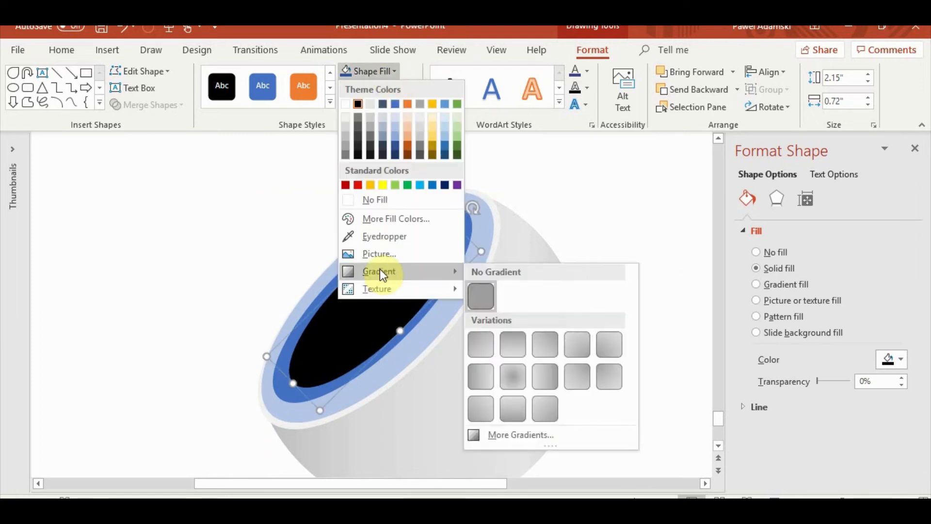
click(537, 410)
drag(907, 374, 917, 426)
click(895, 393)
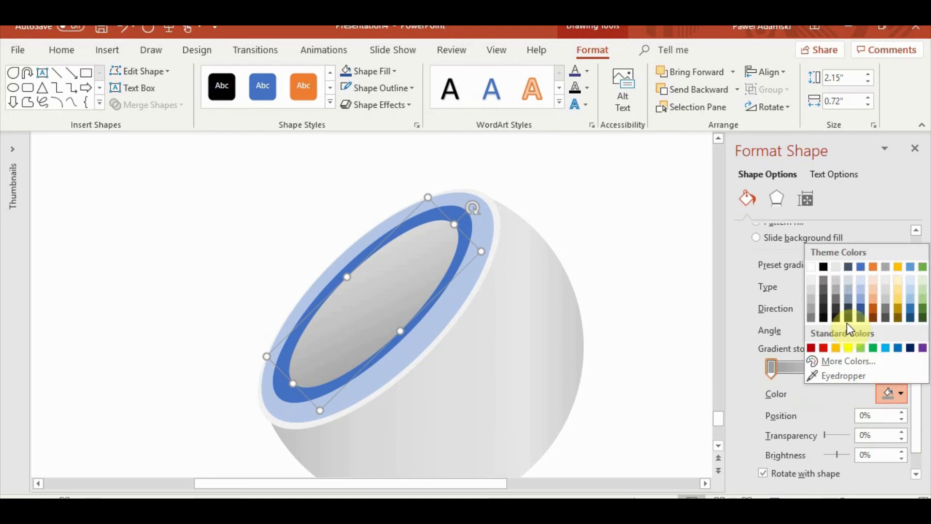
click(824, 309)
Set the inner ellipse's gradient angle to 180°
click(902, 333)
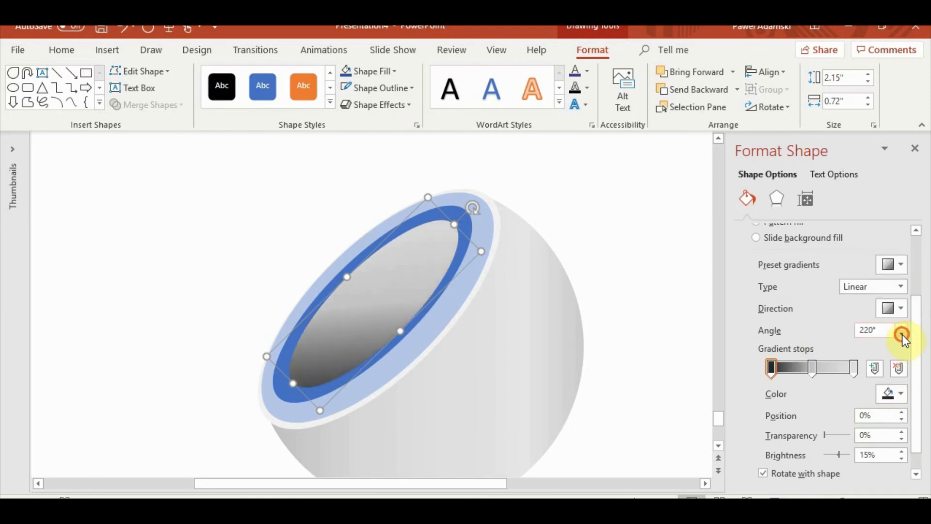
click(902, 333)
click(903, 333)
click(902, 333)
click(903, 331)
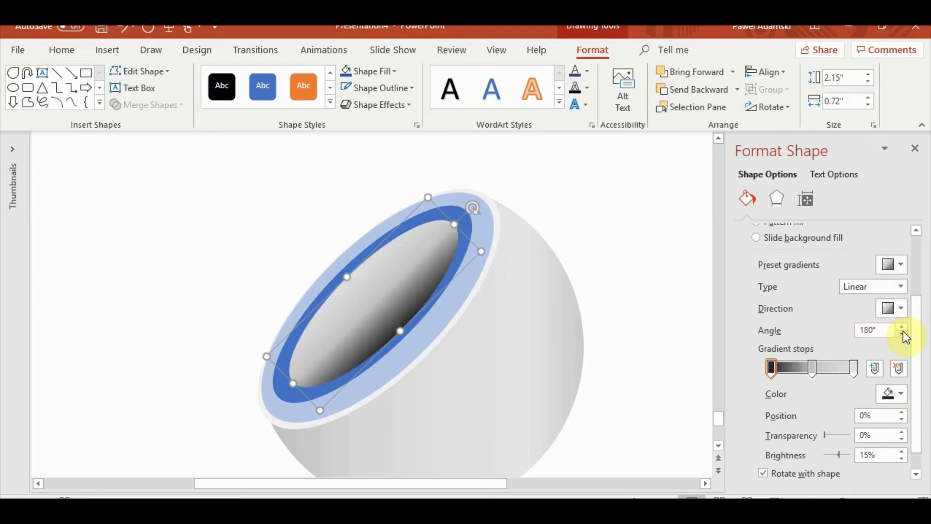
Move the middle gradient stop to 78% and make the dark first stop partly transparent
drag(812, 368, 835, 373)
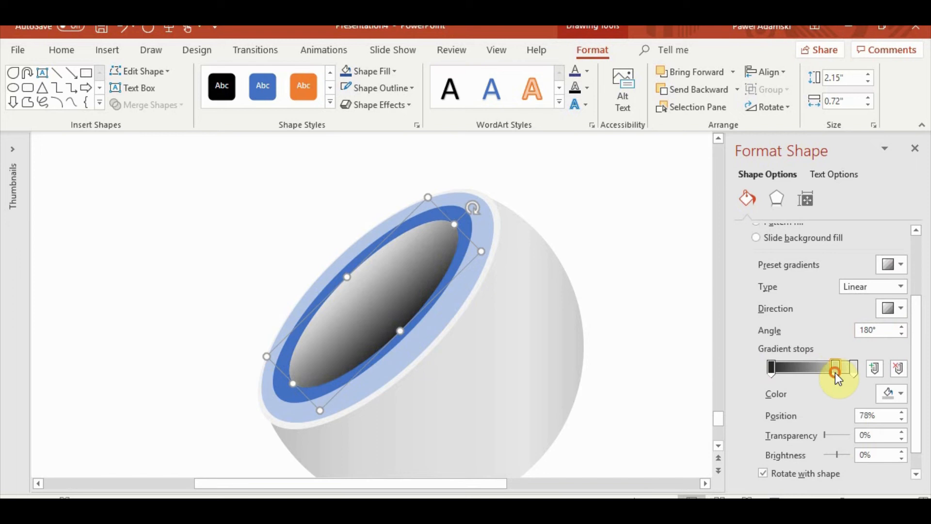
click(772, 367)
mouse_move(835, 435)
mouse_down()
mouse_move(845, 436)
mouse_move(837, 435)
mouse_up()
Colour the middle stop Black, Text 1, Lighter 15%, move it to 61% and set its transparency to 75%
click(835, 370)
click(890, 392)
click(827, 285)
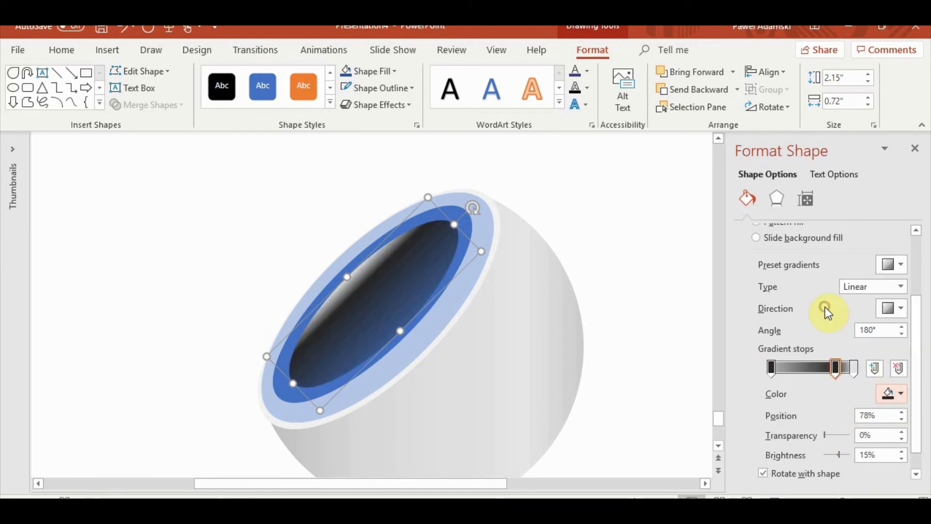
drag(836, 367, 820, 369)
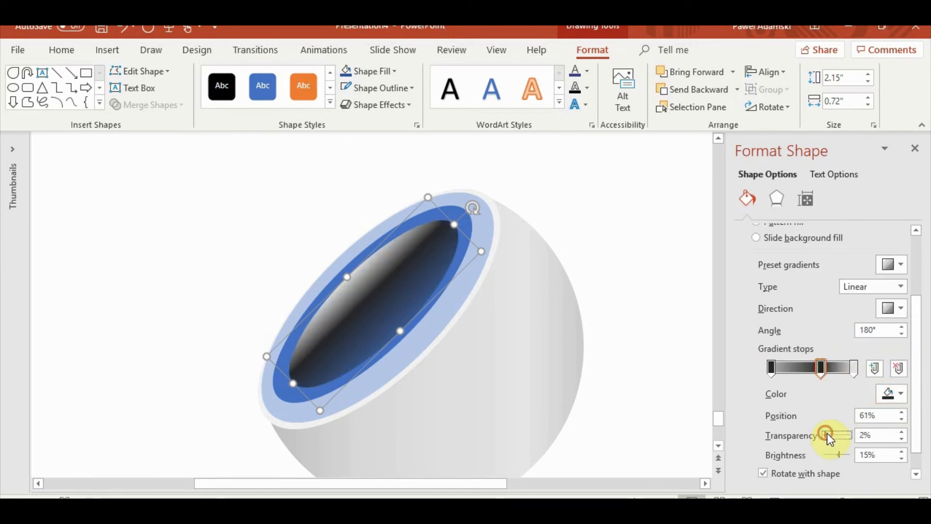
drag(826, 435, 839, 436)
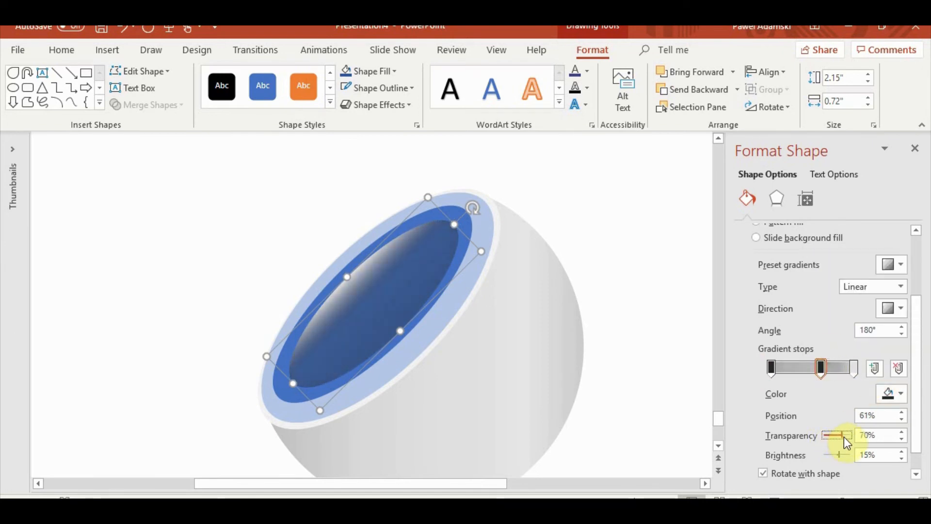
Colour the 100% stop with the medium blue sampled from the surrounding ellipse and set its transparency to 100%
click(854, 367)
click(892, 394)
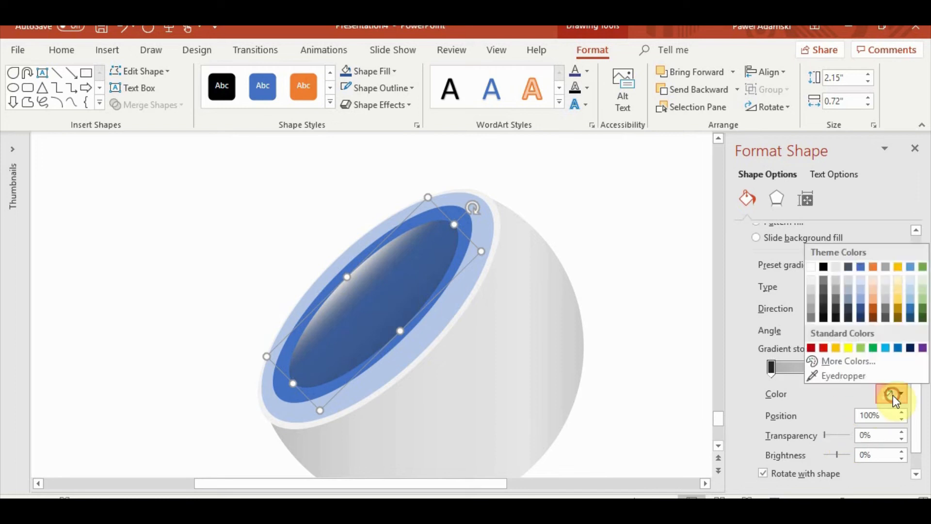
click(844, 376)
click(358, 261)
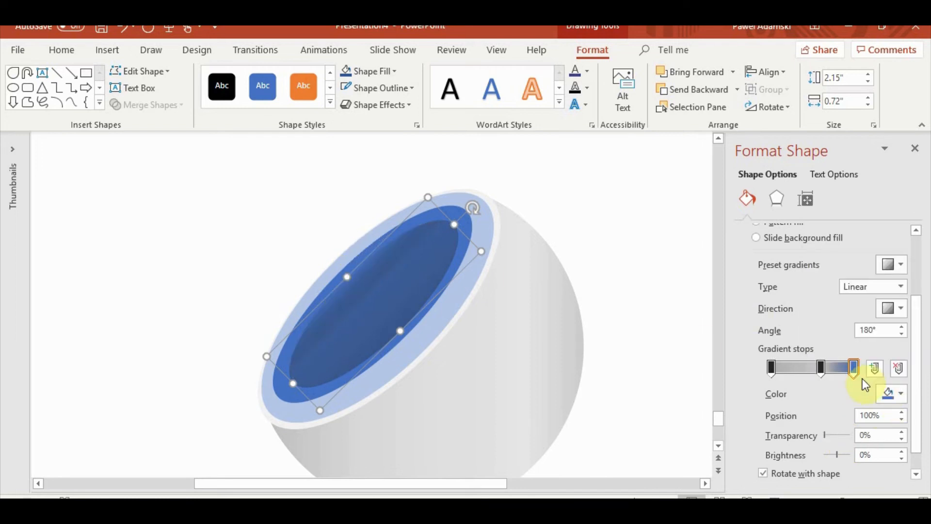
drag(820, 440, 863, 444)
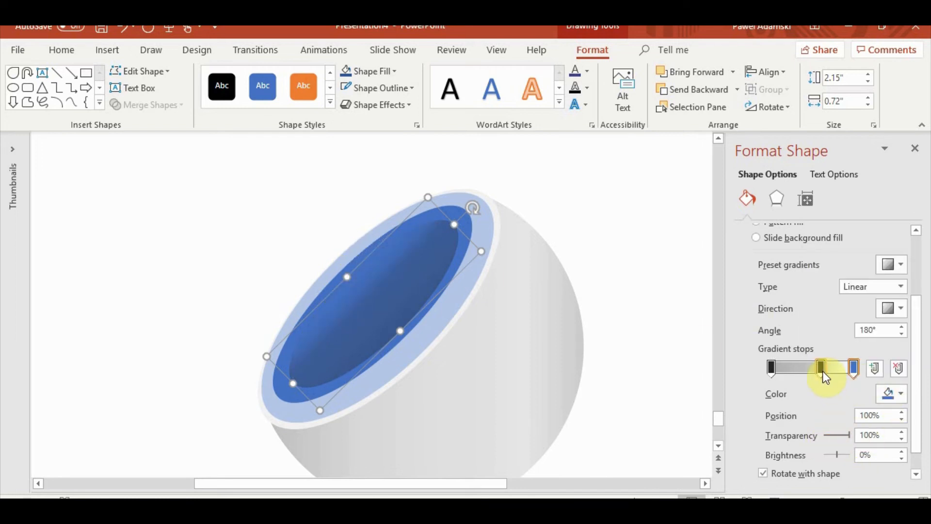
Move the dark middle stop to 49% and add a 77% stop in the sampled medium blue with brightness -30%
drag(822, 370, 813, 362)
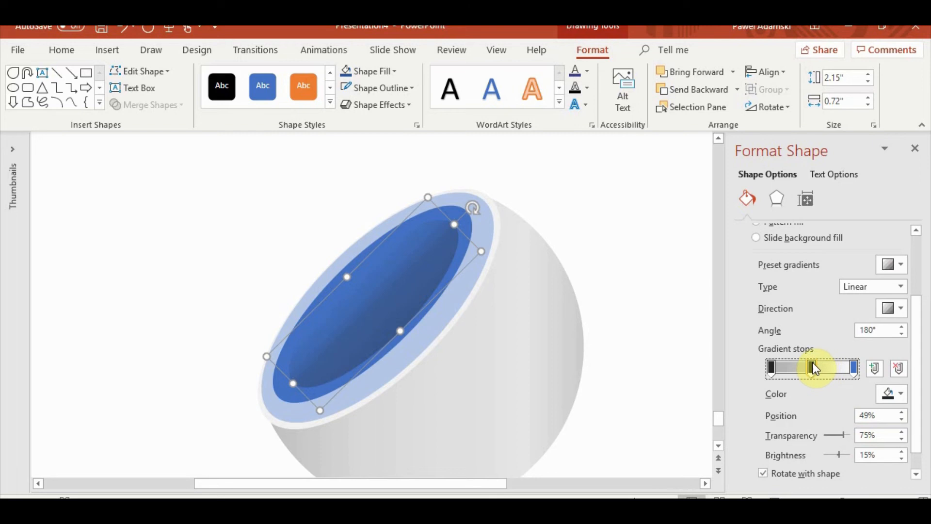
click(835, 368)
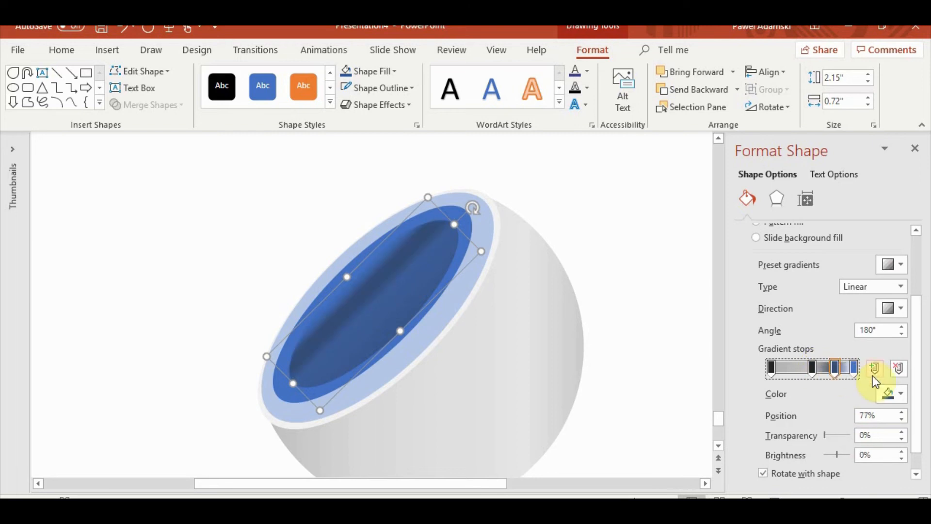
click(892, 393)
click(857, 376)
click(367, 249)
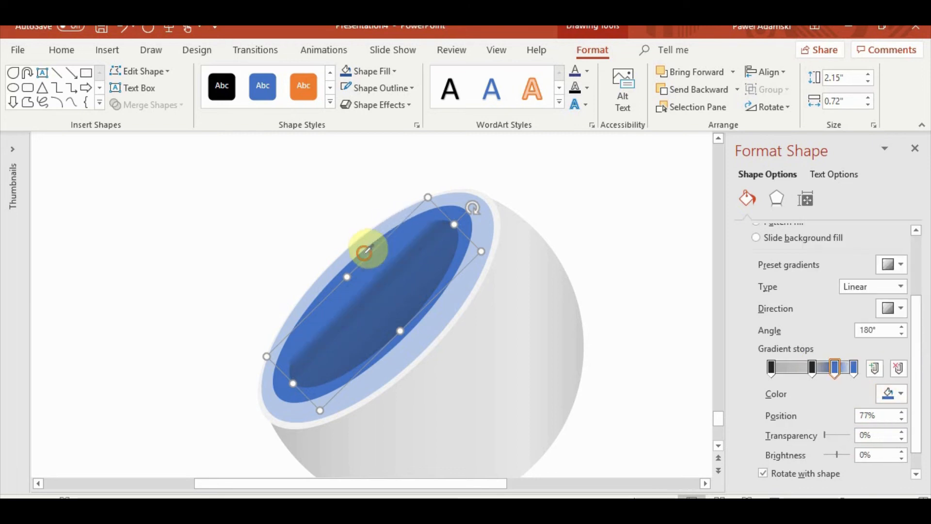
drag(836, 455, 832, 455)
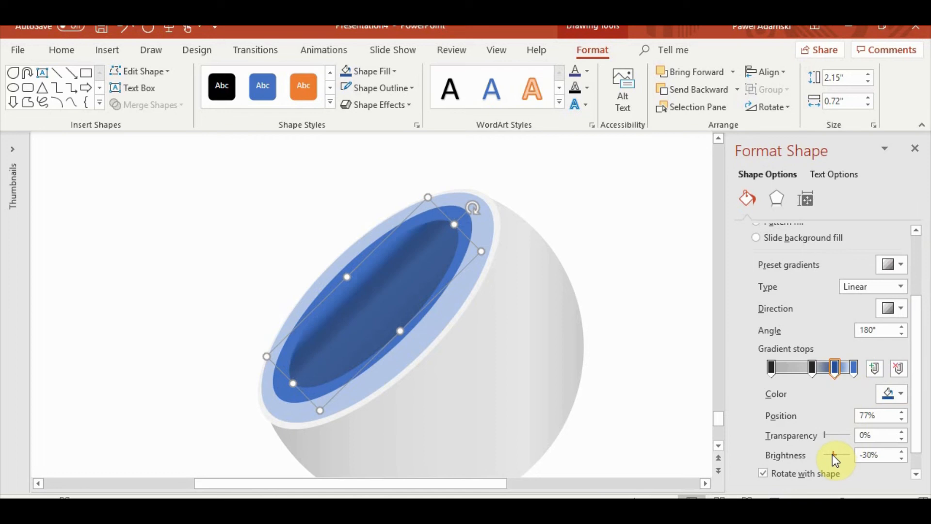
Shift the dark middle stop towards the first one and set the darkened blue stop to 76% position and 47% transparency
mouse_move(813, 369)
mouse_down()
mouse_move(804, 367)
mouse_move(827, 367)
mouse_up()
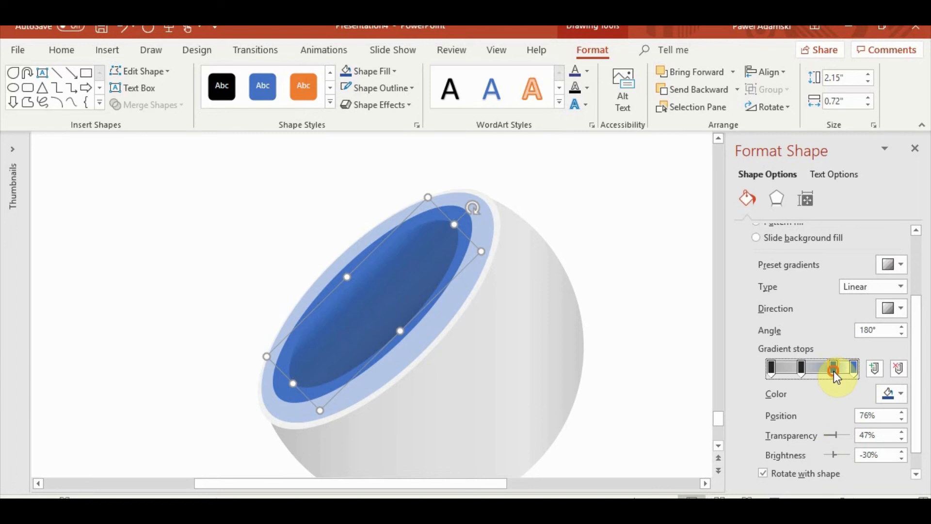
click(858, 369)
click(670, 243)
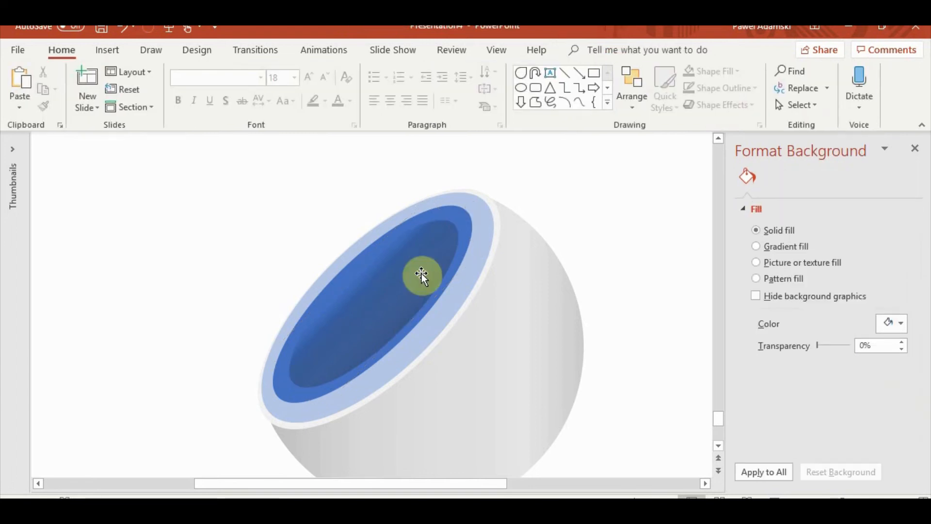
Add a gradient stop at 61% to the inner ellipse and set its transparency to 51%
click(429, 320)
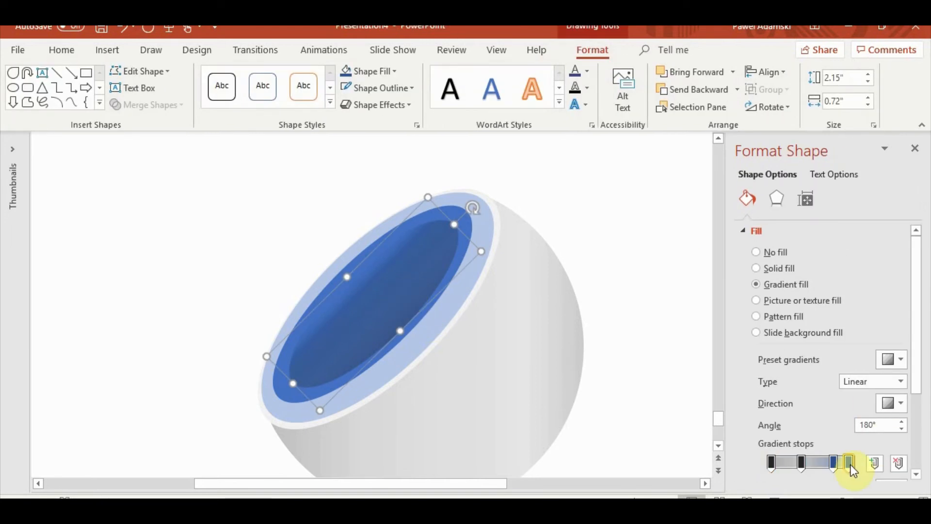
click(834, 463)
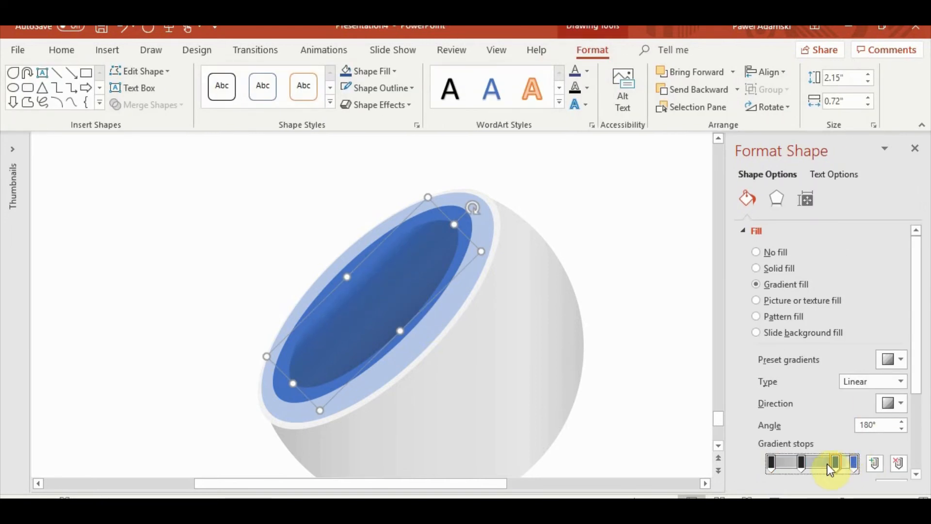
drag(916, 361, 920, 409)
click(822, 410)
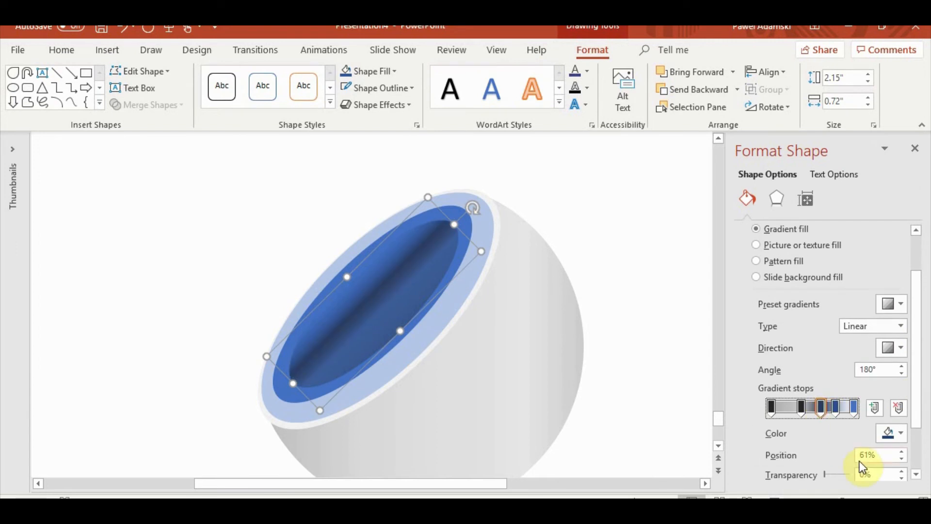
scroll(873, 436, down, 3)
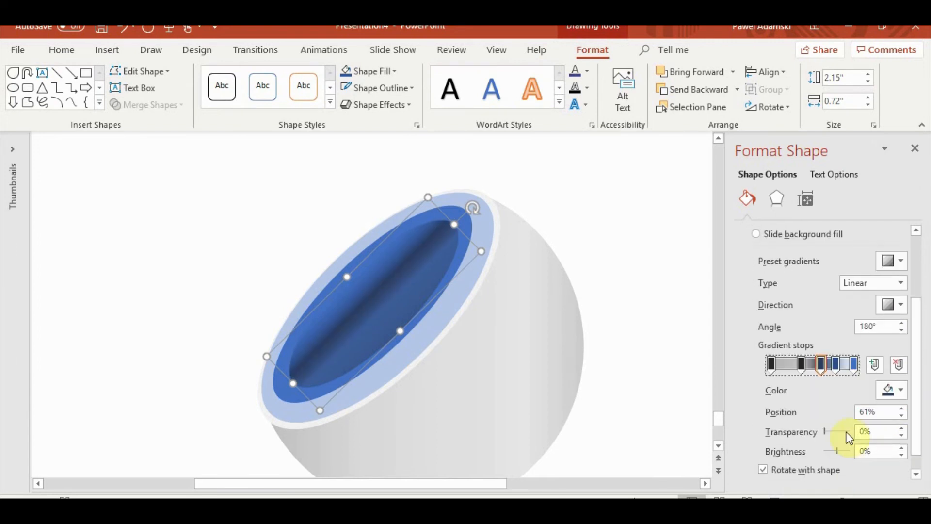
drag(825, 432, 840, 431)
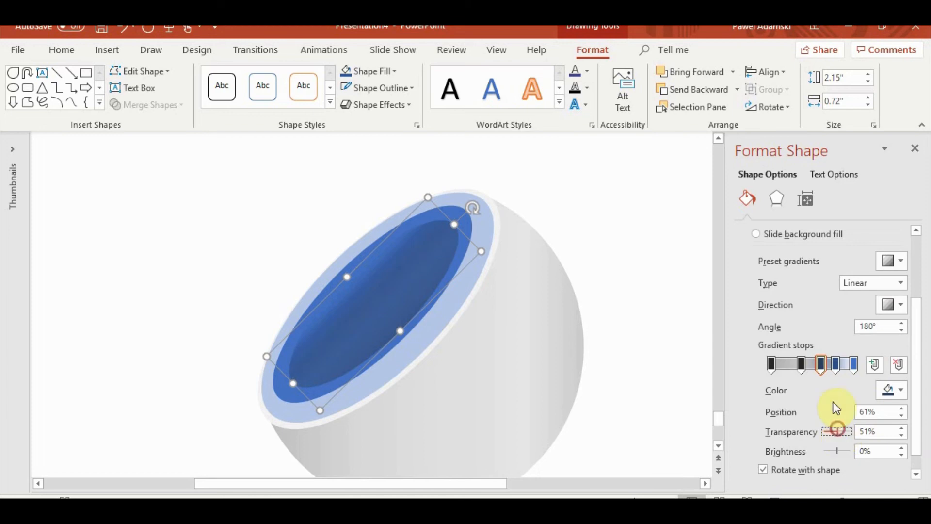
Move the newly added dark blue stop to 54% and raise its transparency to 73%
drag(821, 363, 816, 365)
click(835, 365)
click(803, 364)
click(816, 364)
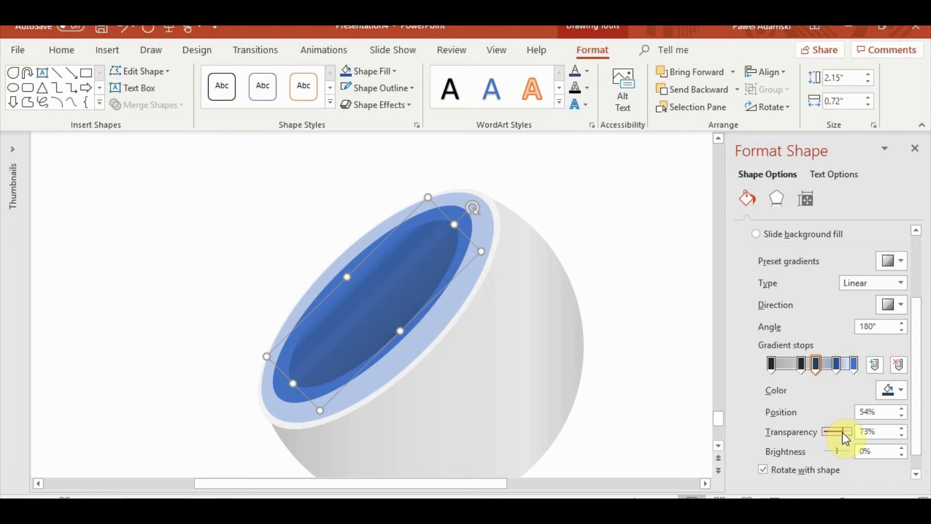
Move the second dark stop closer to the first and set the -30% brightness blue stop to 77% position and 60% transparency
drag(817, 365, 841, 369)
click(836, 369)
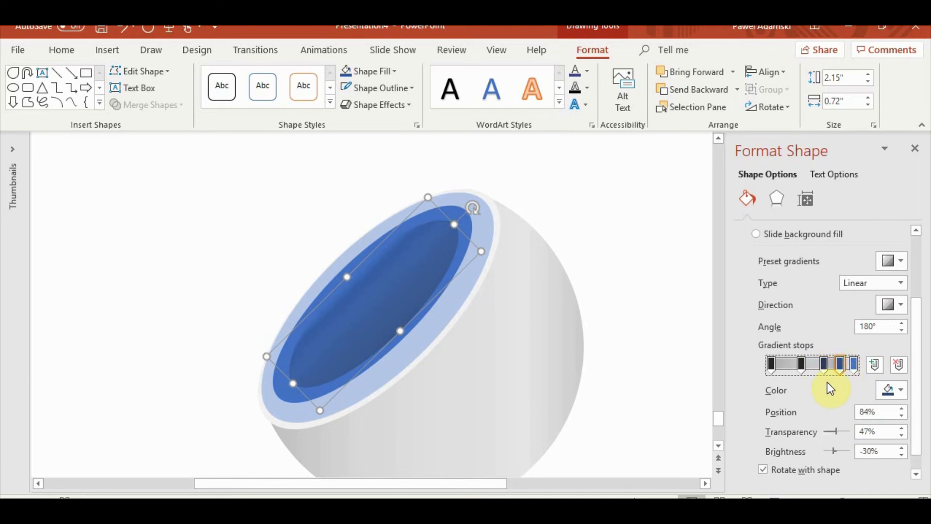
drag(798, 363, 791, 364)
mouse_move(820, 364)
mouse_down()
mouse_move(811, 364)
mouse_move(868, 364)
mouse_move(837, 365)
mouse_up()
drag(832, 431, 838, 431)
click(682, 320)
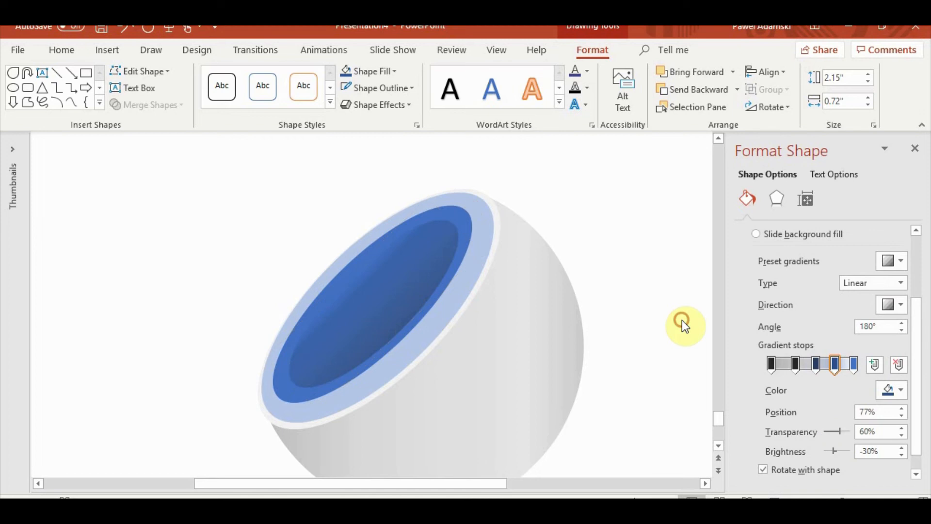
Insert a blue circle about 1.9" in diameter over the sphere's opening
scroll(632, 304, down, 5)
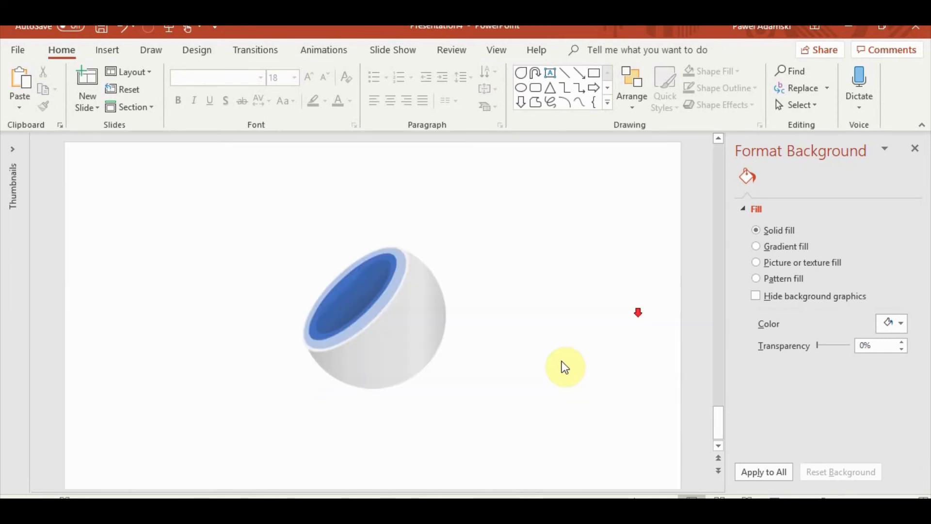
scroll(487, 394, up, 3)
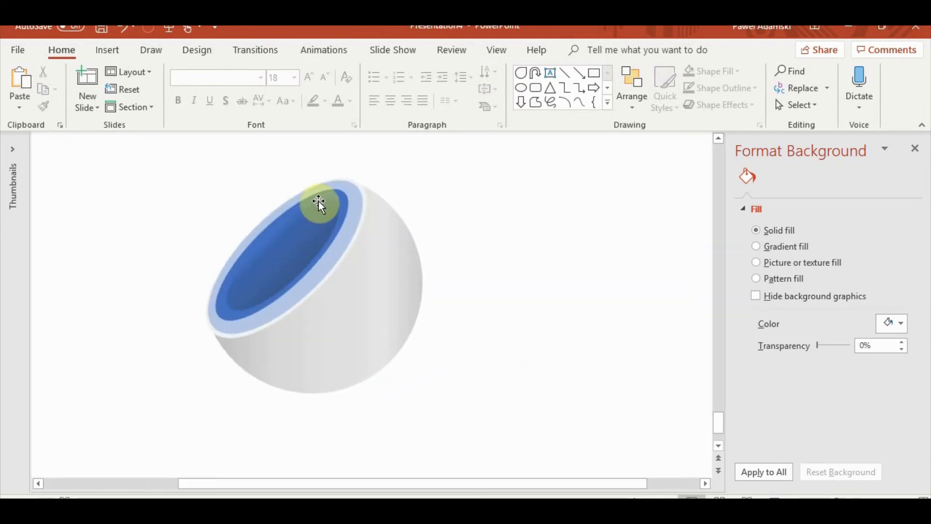
click(107, 50)
click(228, 88)
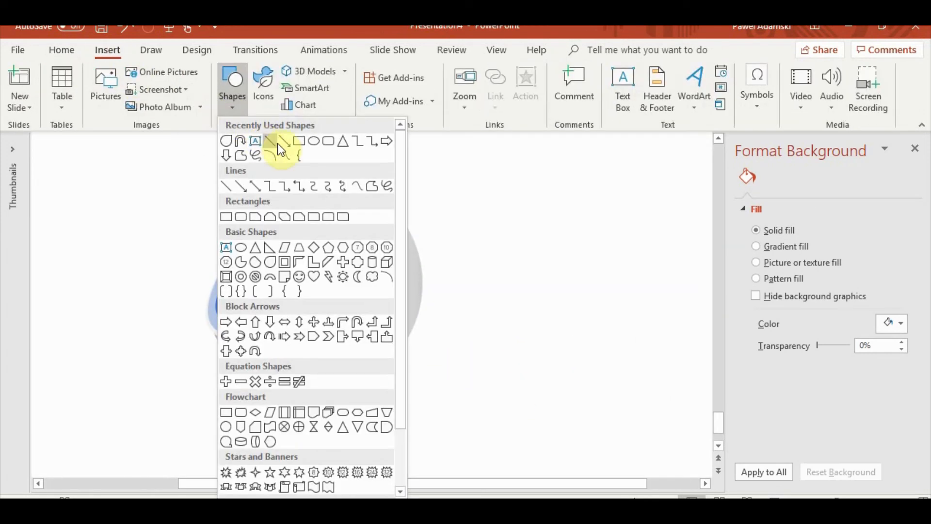
click(309, 144)
click(214, 194)
Reduce the circle to about 1.84" and position it over the middle of the opening
drag(329, 278, 339, 295)
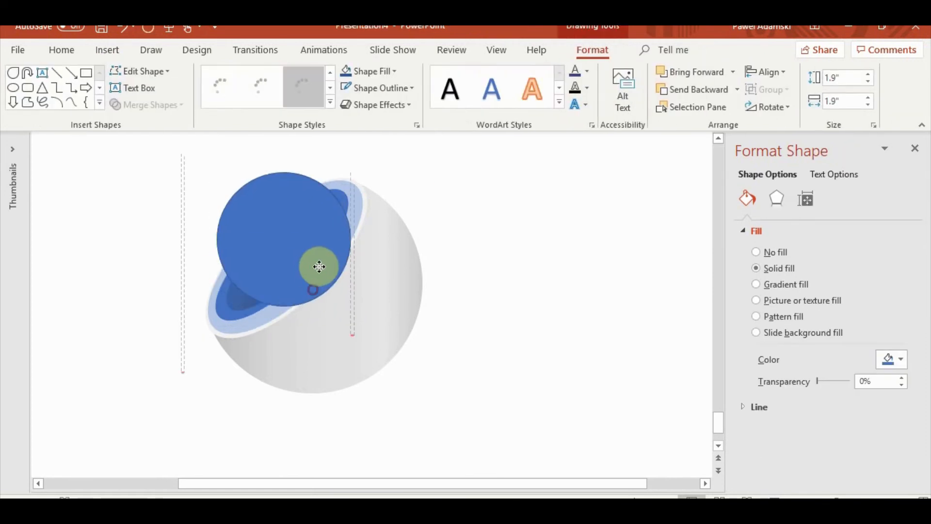
click(305, 266)
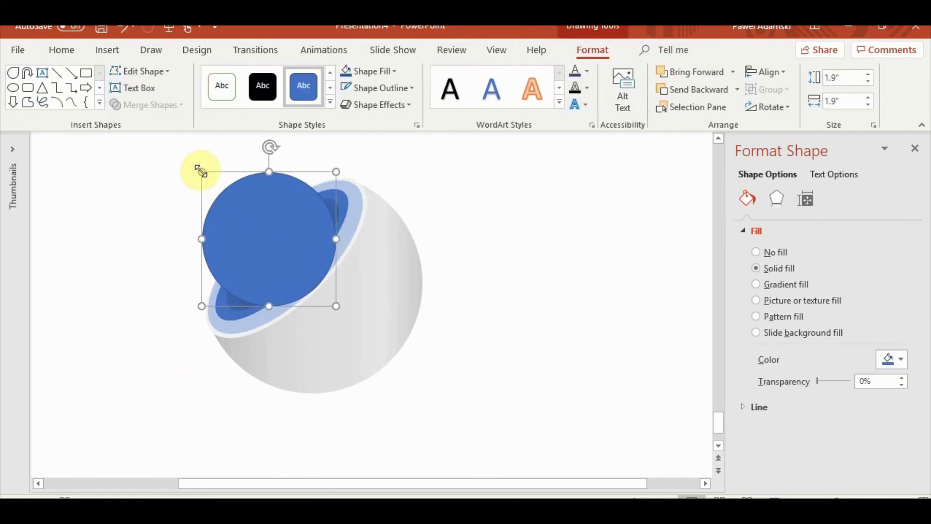
drag(202, 172, 206, 176)
drag(262, 239, 271, 242)
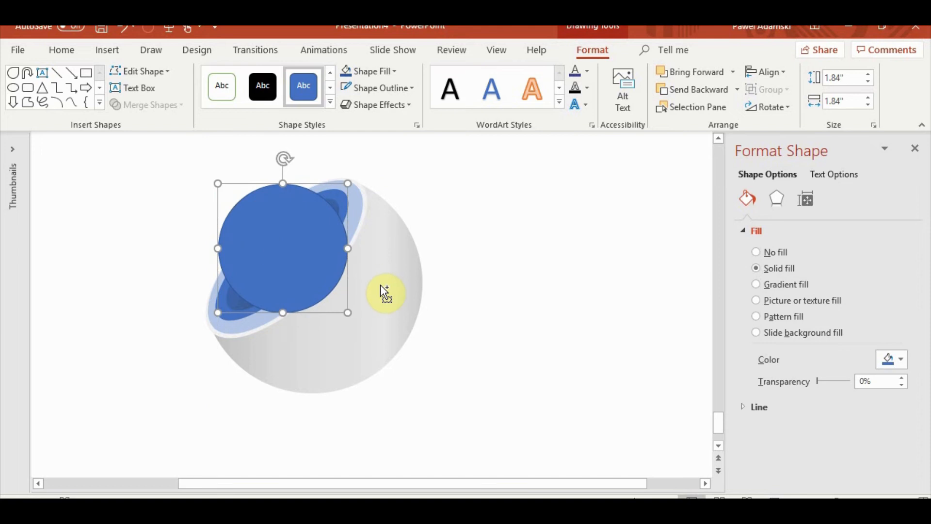
Enlarge the blue circle slightly outward from its upper-left corner and nudge it to sit within the sphere's opening
scroll(383, 288, down, 2)
click(424, 289)
click(350, 297)
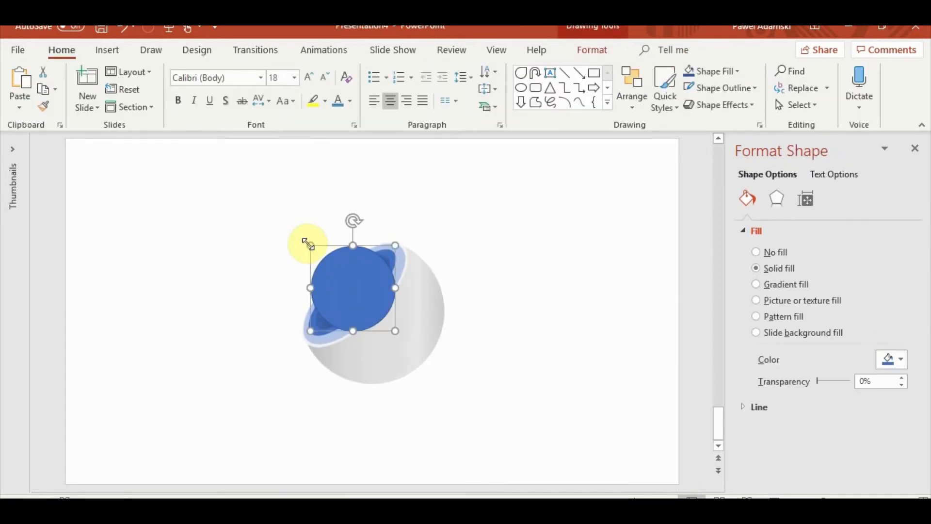
drag(307, 244, 301, 236)
drag(353, 285, 349, 285)
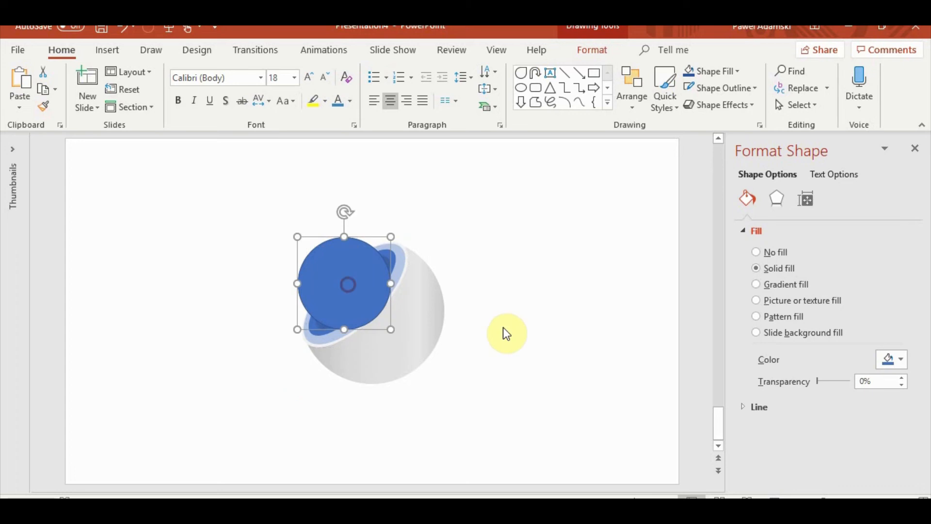
click(506, 356)
Duplicate the dark gradient ellipse inside the opening and align the copy exactly over the original, in front of the blue circle
scroll(509, 380, up, 5)
drag(485, 482, 346, 482)
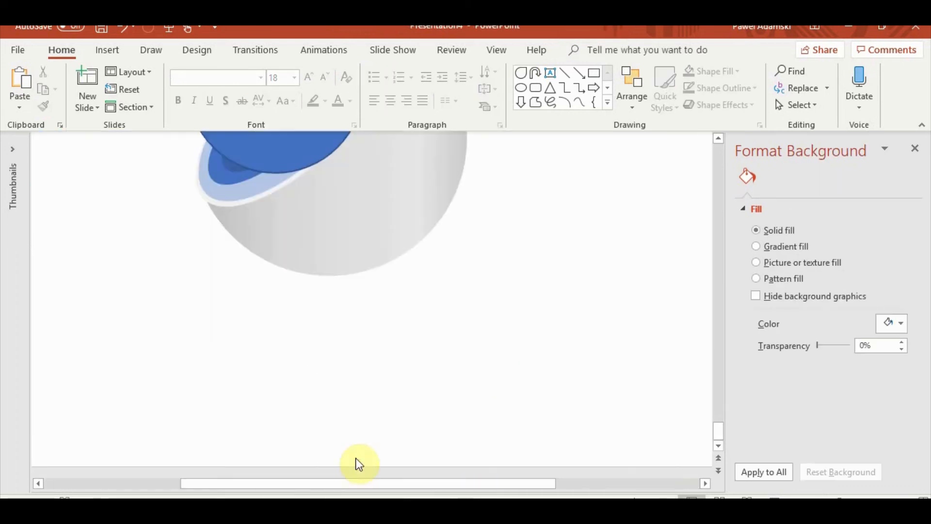
scroll(373, 388, up, 4)
click(277, 356)
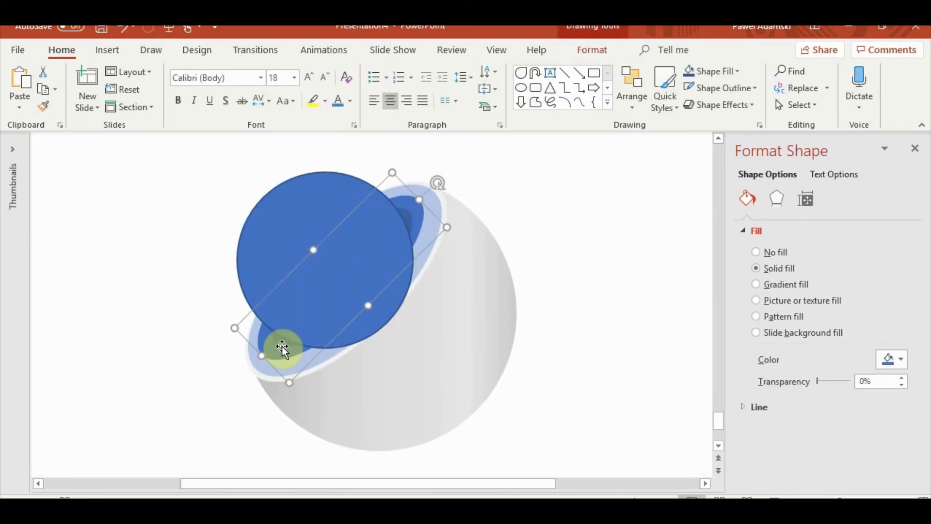
click(280, 345)
key(ctrl+c)
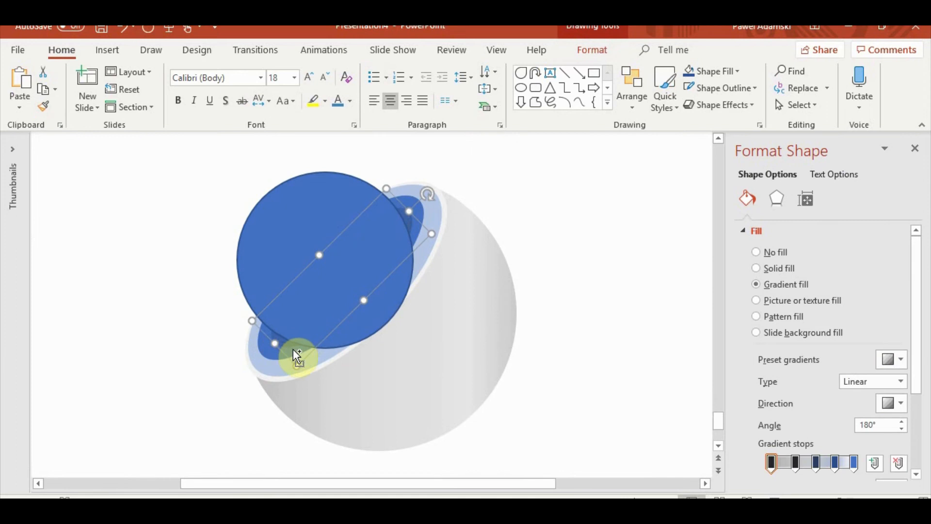
key(ctrl+v)
drag(393, 285, 376, 272)
click(176, 275)
click(107, 50)
click(238, 99)
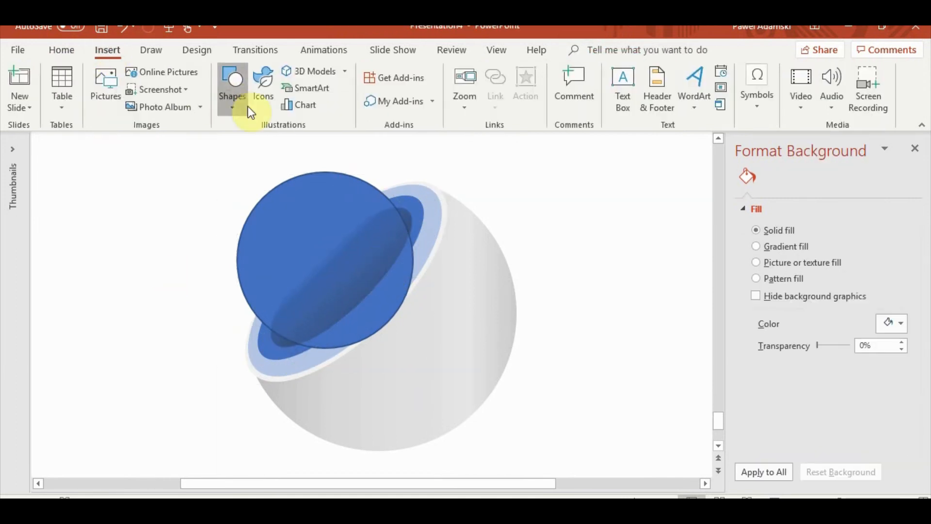
click(310, 141)
mouse_move(181, 154)
mouse_down()
mouse_move(394, 266)
mouse_move(401, 320)
mouse_up()
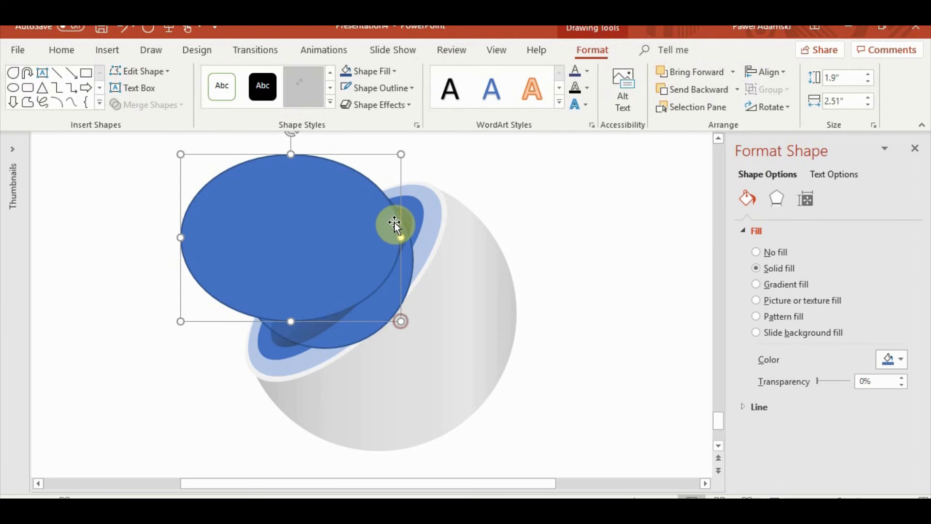
click(407, 222)
click(256, 197)
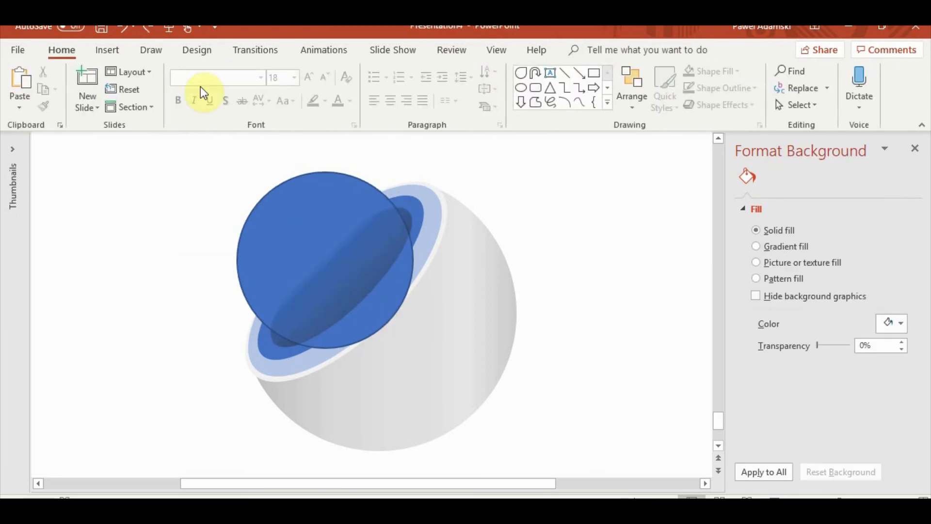
click(307, 264)
key(ctrl+c)
key(ctrl+v)
drag(383, 286, 188, 269)
key(Delete)
Draw a closed freeform polygon about 3.2" by 2.48" enclosing the circle's upper part, with its straight edge running along the gradient ellipse
click(106, 50)
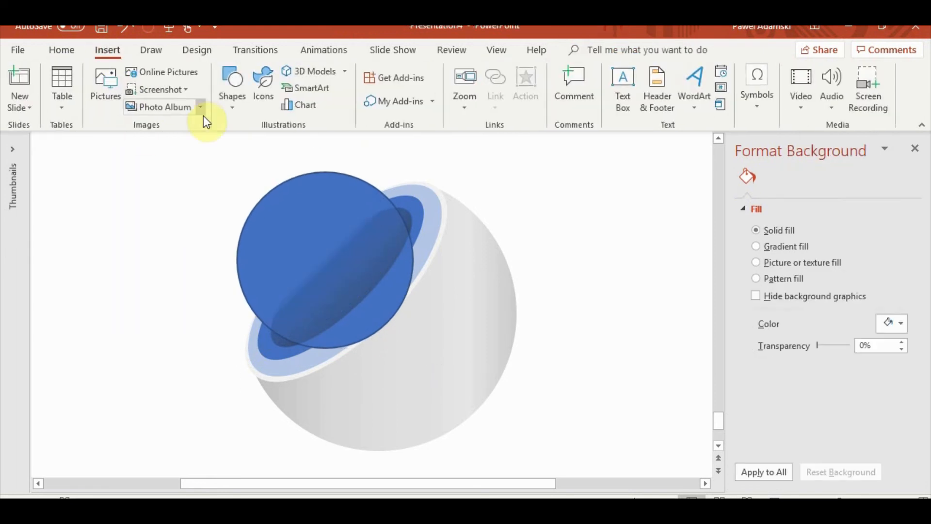
click(232, 104)
click(297, 156)
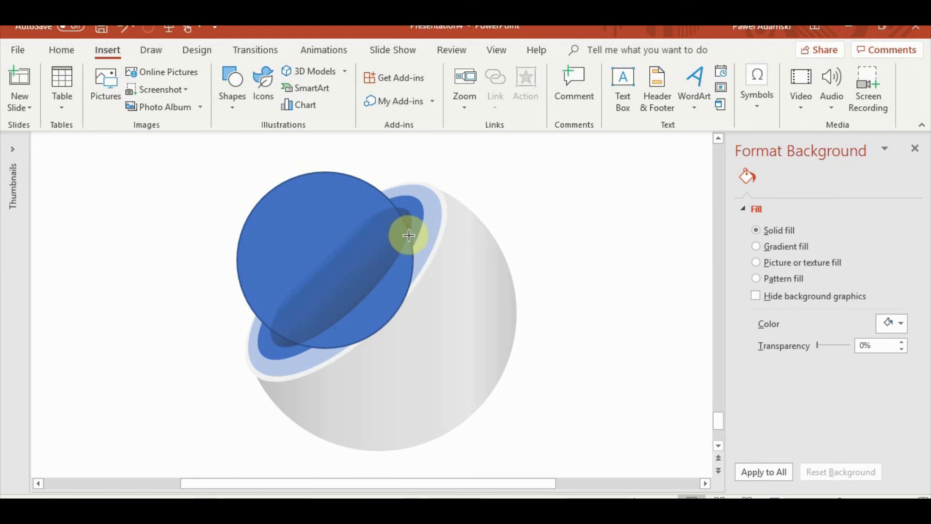
click(416, 151)
click(241, 154)
click(136, 274)
click(185, 360)
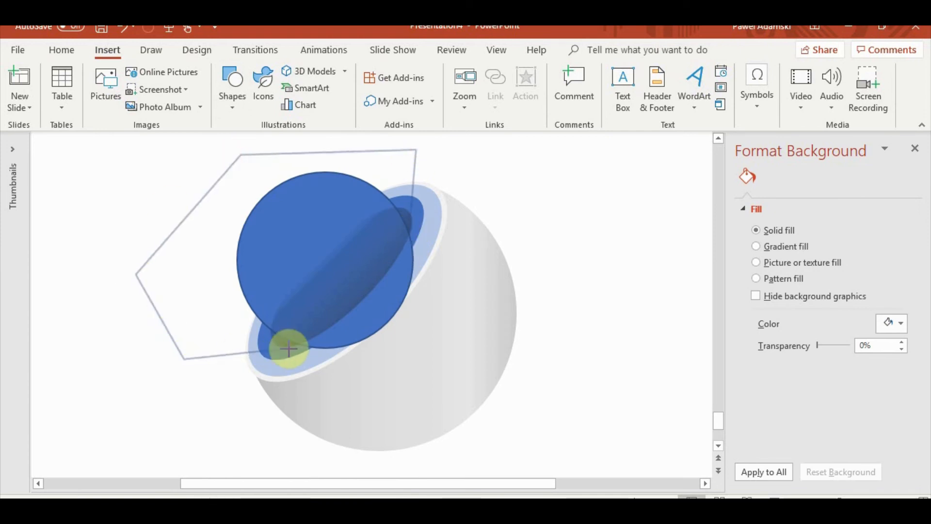
click(278, 366)
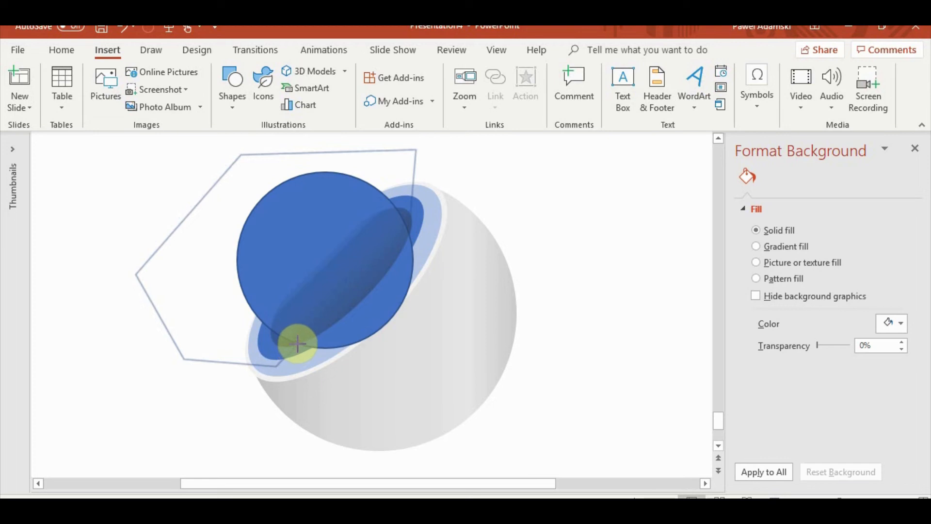
double_click(406, 238)
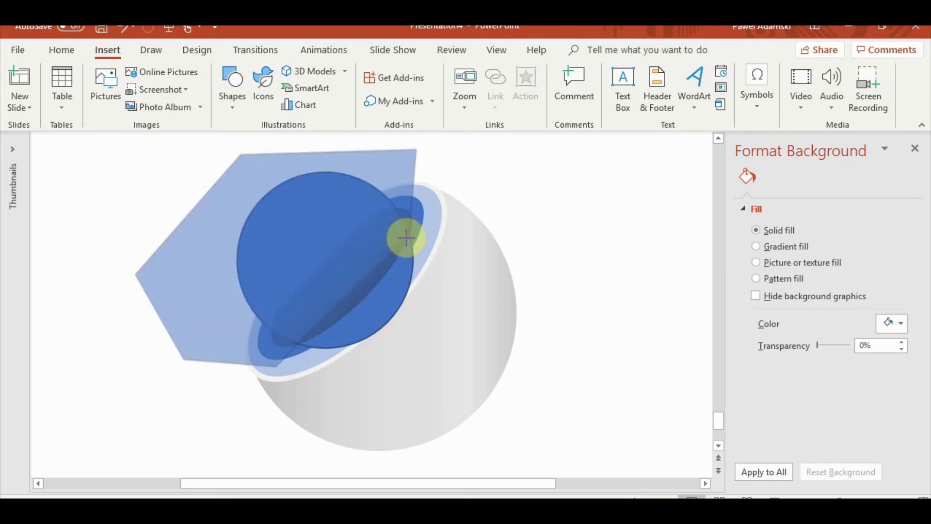
Merge the freeform polygon and the copied gradient ellipse into one shape with Union
shift+click(370, 286)
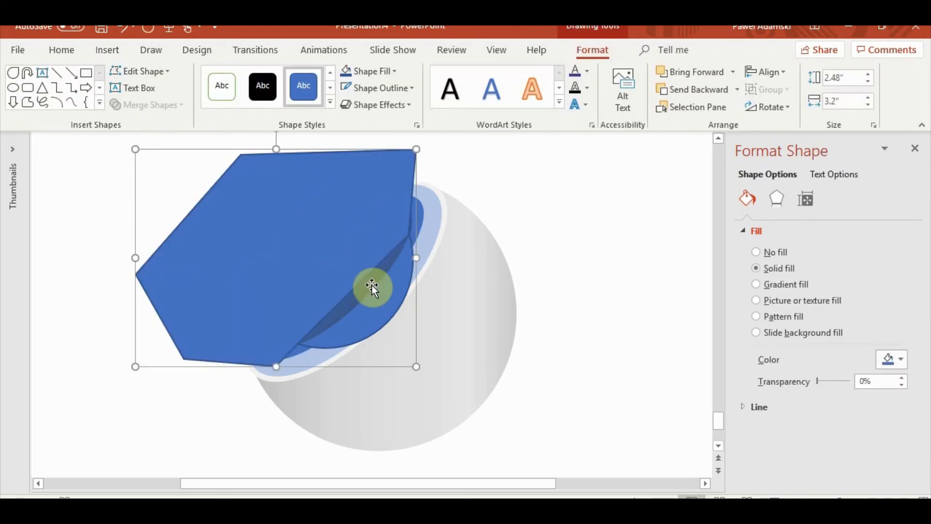
click(165, 106)
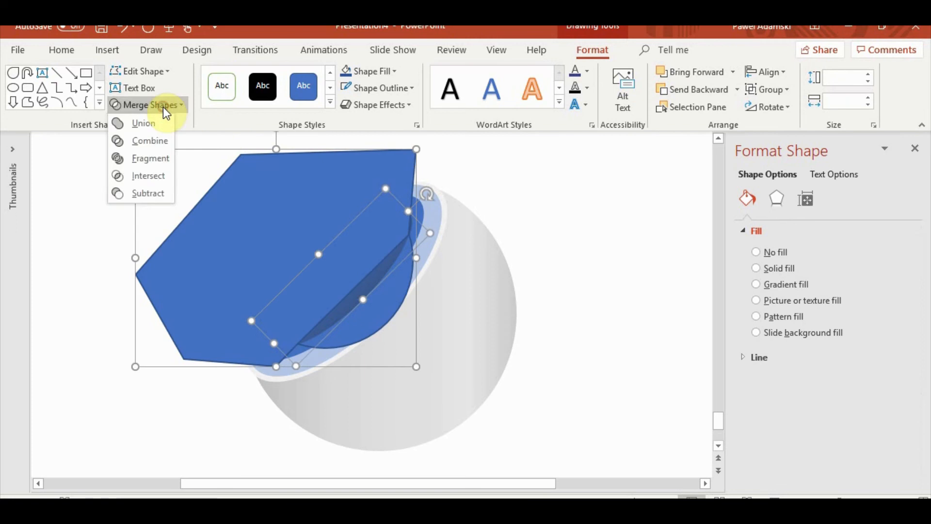
click(150, 123)
click(609, 196)
Intersect the merged gradient shape with the blue circle to leave a dome-like piece rising from the opening
click(370, 291)
shift+click(224, 249)
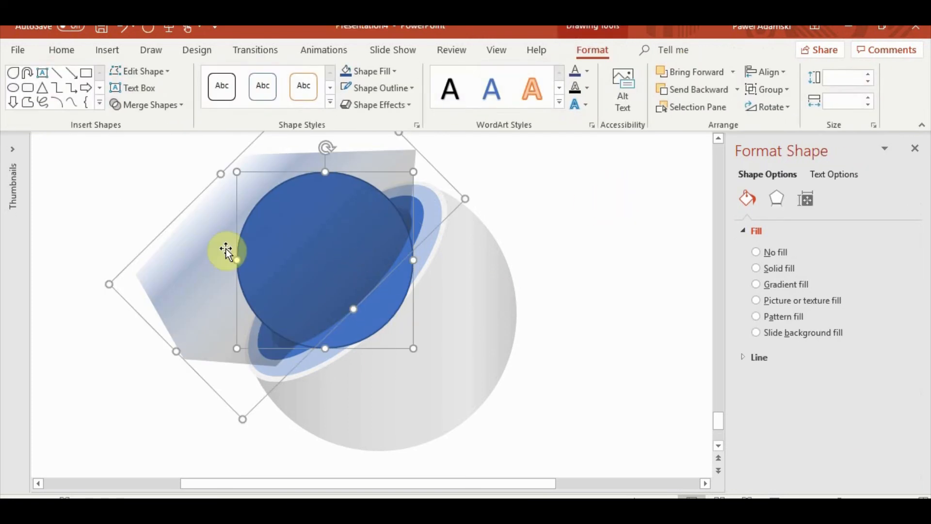
click(148, 104)
click(143, 179)
click(156, 323)
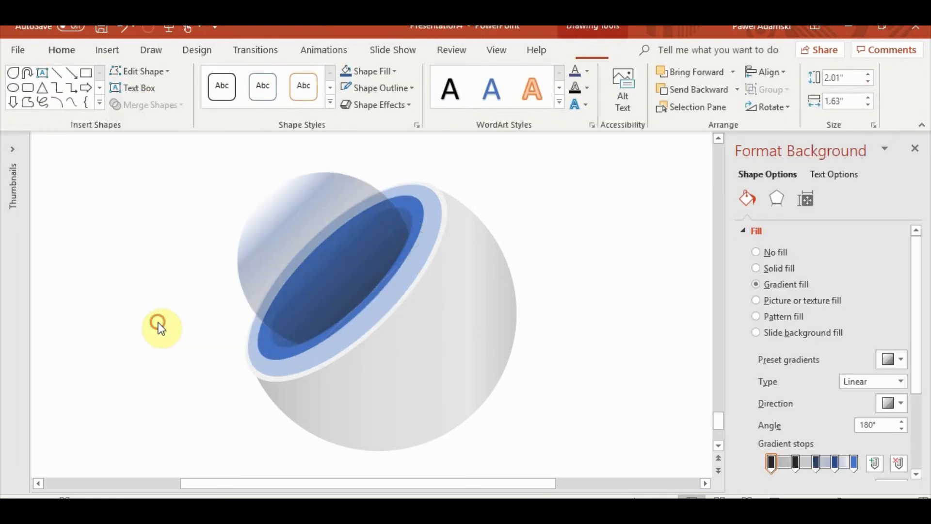
Try plain white and the slightly darker white theme shade as solid fills for the intersected piece
click(300, 233)
click(397, 72)
click(346, 104)
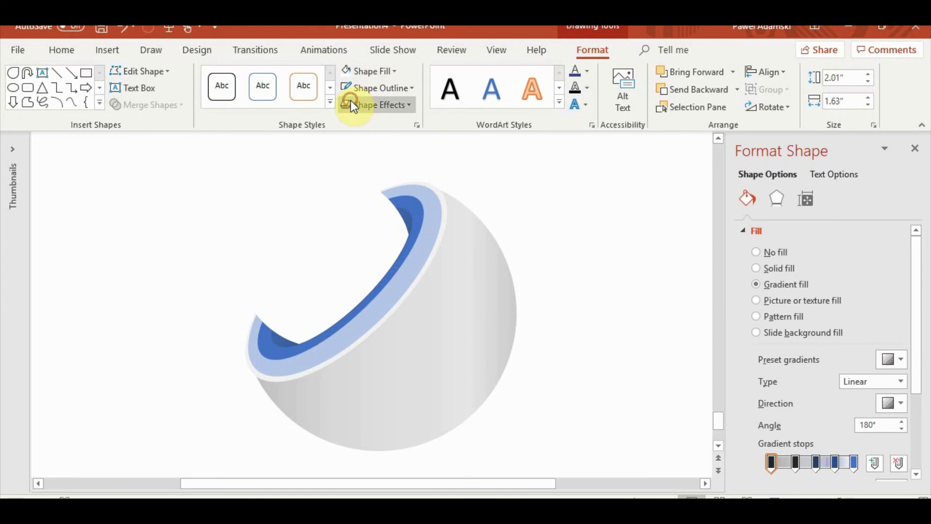
click(391, 72)
click(346, 118)
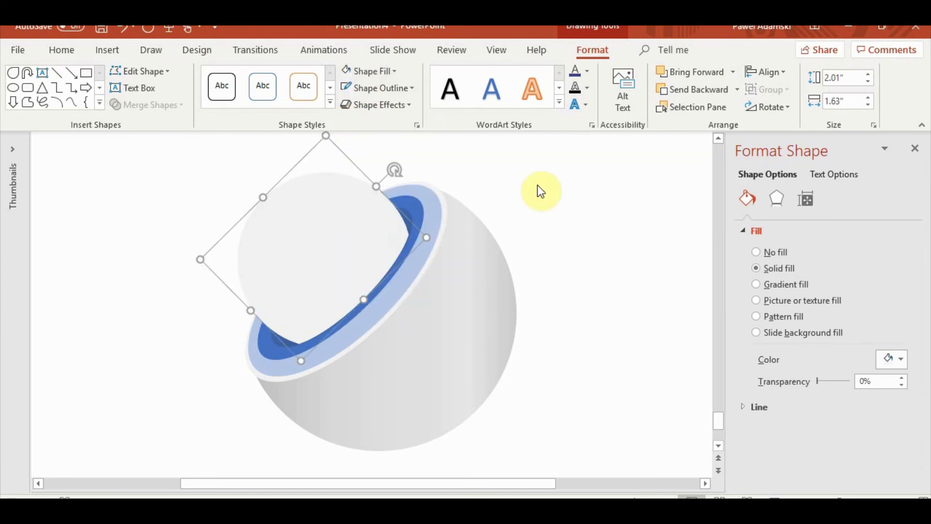
drag(816, 383, 797, 372)
click(391, 71)
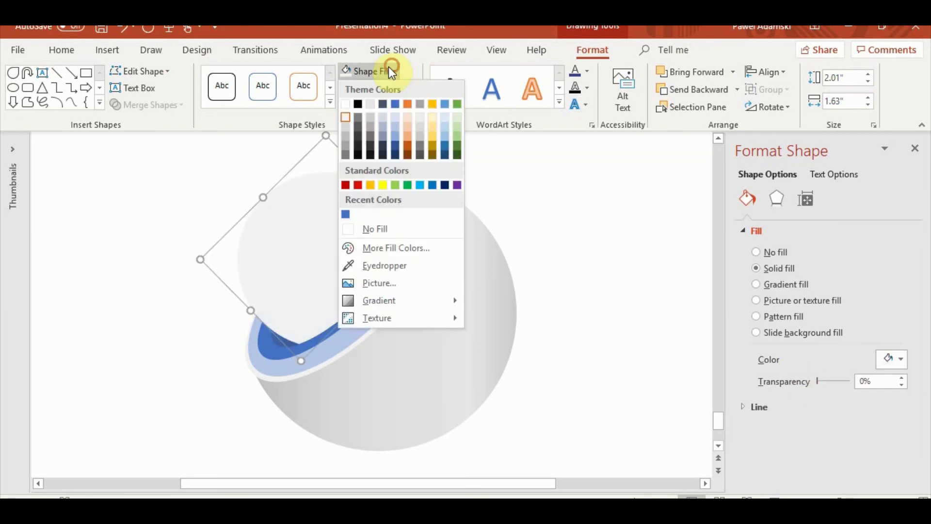
click(342, 103)
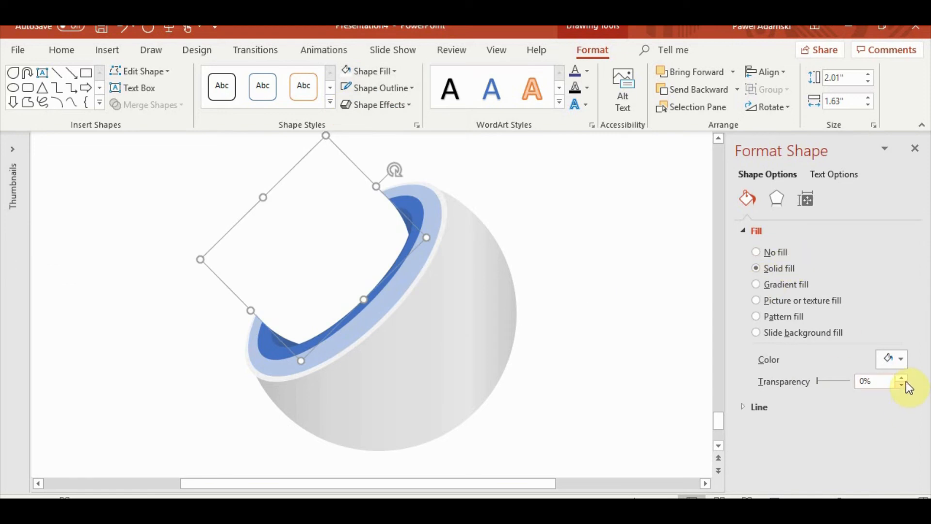
Fill the intersected piece with the lightest grey from the standard colours in the Colors dialog
click(375, 70)
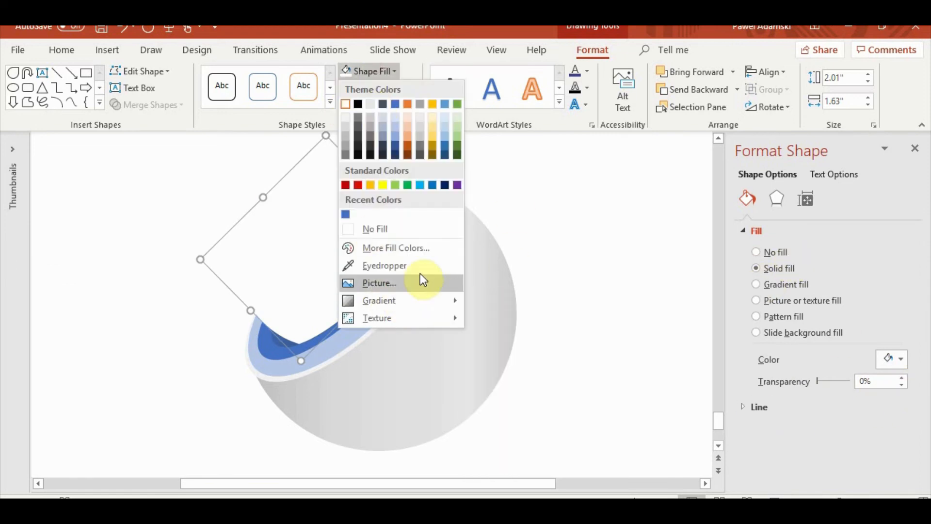
click(405, 245)
click(388, 309)
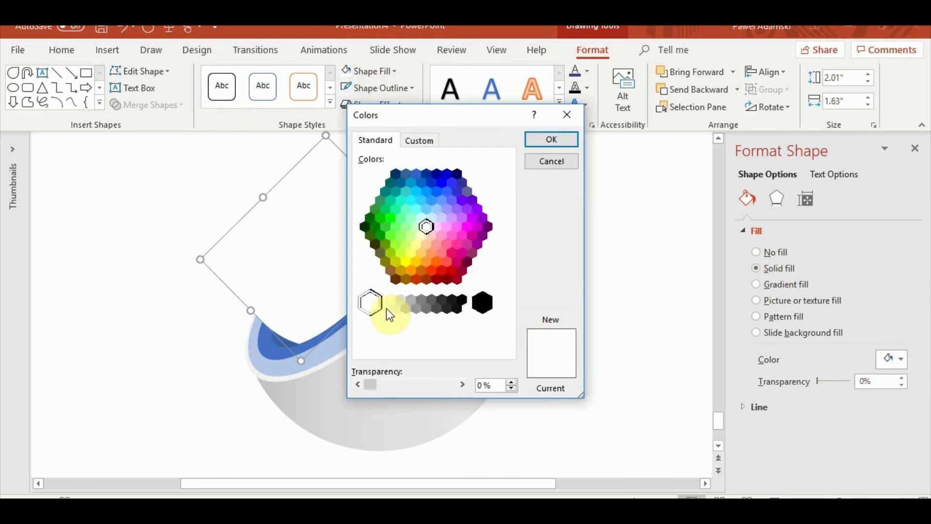
click(551, 139)
click(574, 176)
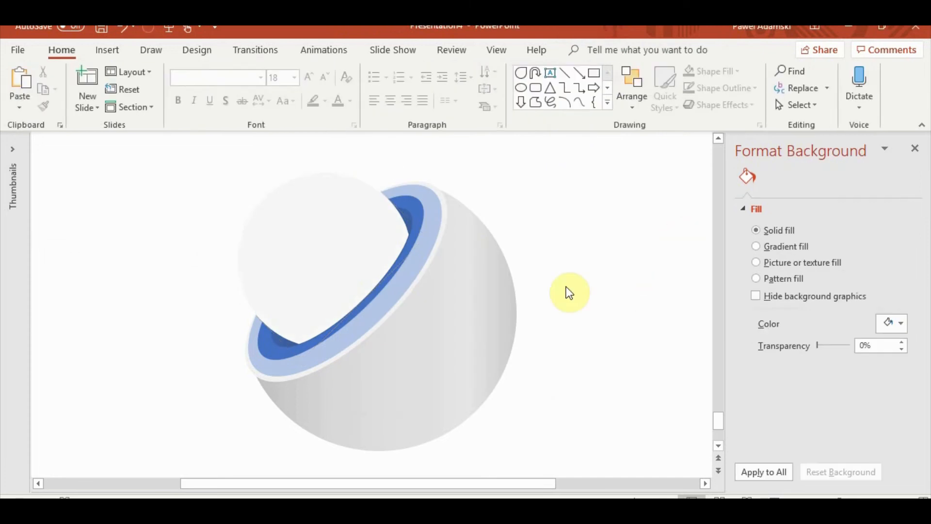
Duplicate the light grey piece and place the copy beside the sphere, on its right
scroll(566, 287, down, 3)
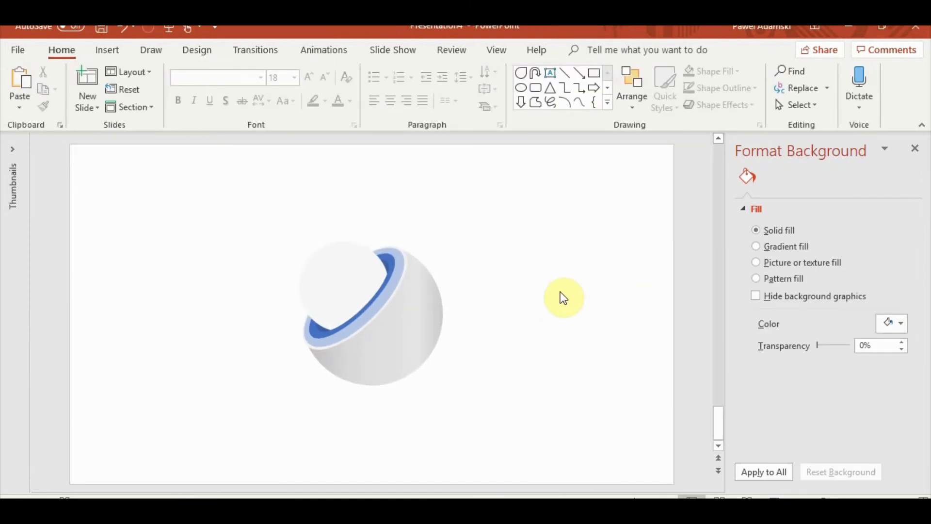
scroll(560, 292, up, 3)
scroll(486, 295, down, 1)
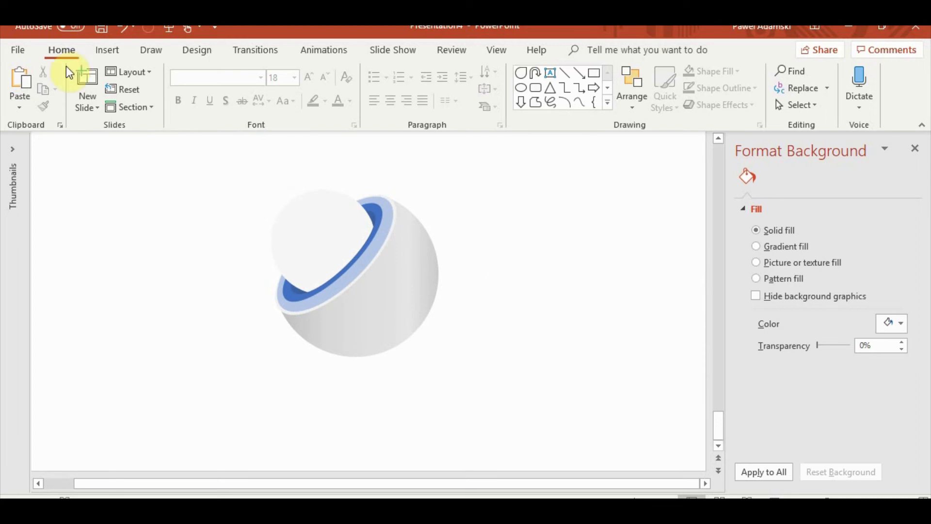
click(109, 52)
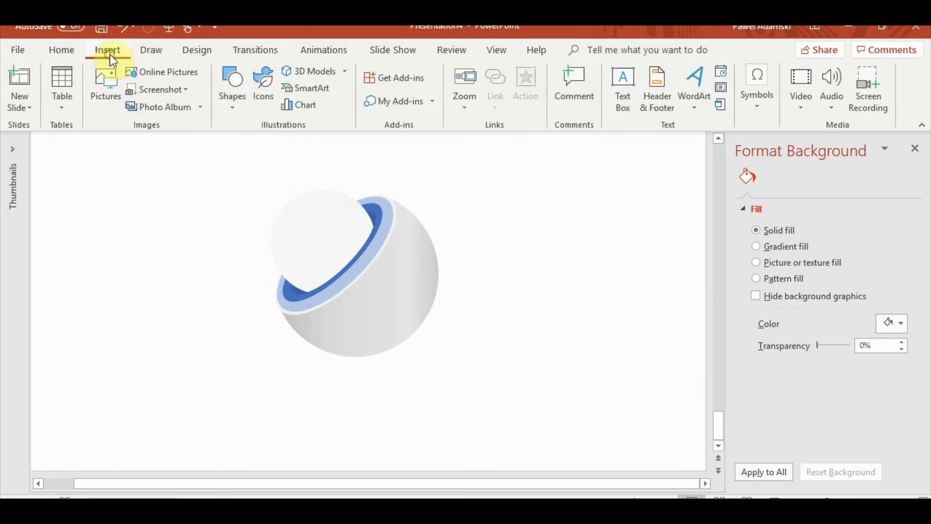
click(305, 258)
key(ctrl+c)
key(ctrl+v)
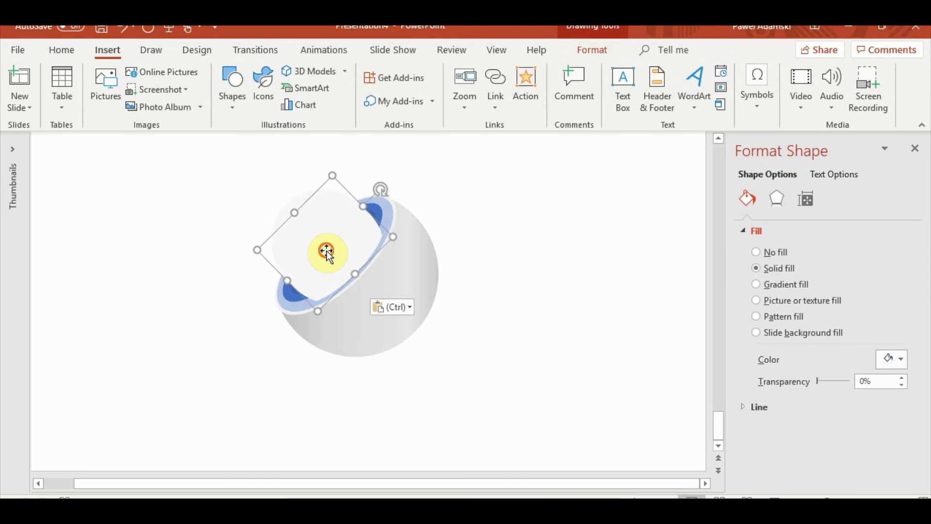
drag(327, 252, 521, 270)
Move the light grey copy below the sphere and duplicate it to form a row of four pieces
click(504, 440)
scroll(560, 295, down, 2)
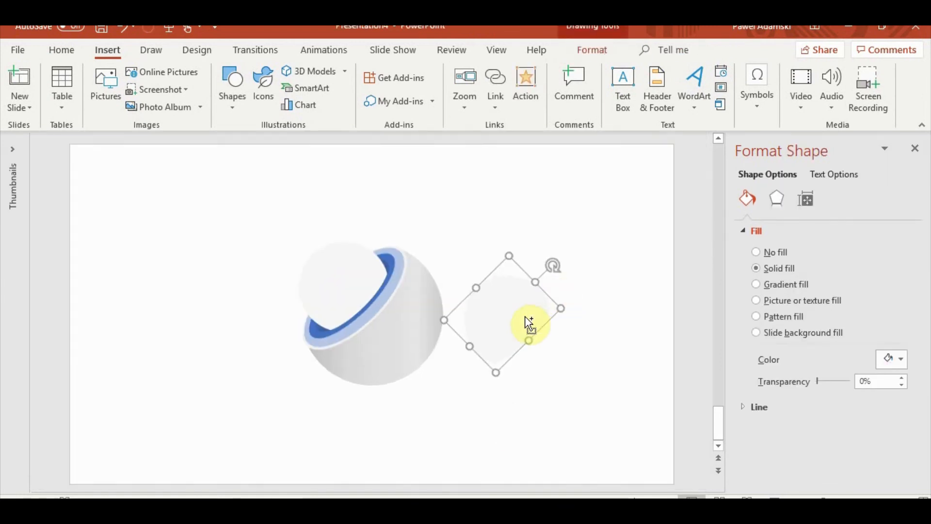
drag(526, 321, 216, 436)
drag(320, 443, 488, 430)
ctrl+click(189, 432)
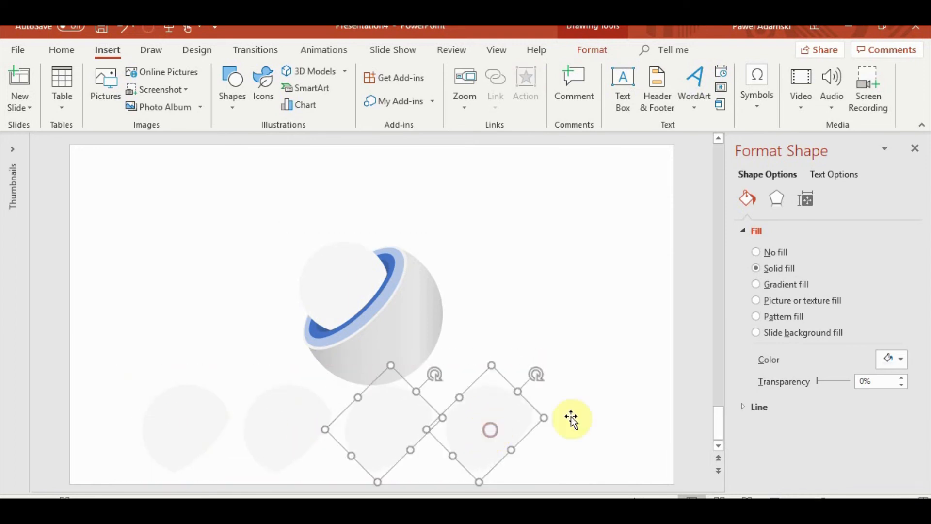
click(572, 418)
Insert a text box reading "1" to the right of the sphere and enlarge its text to size 66
click(61, 50)
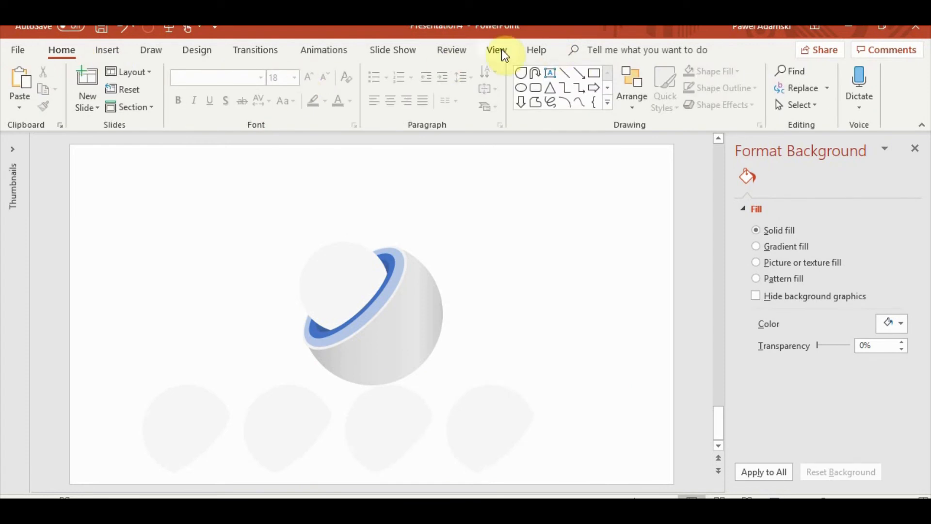
click(107, 50)
click(614, 116)
click(547, 298)
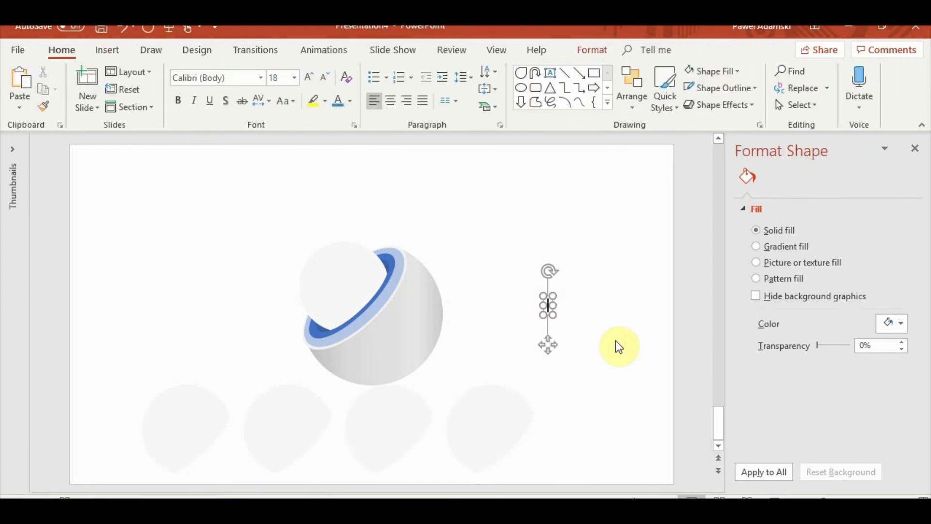
text(1)
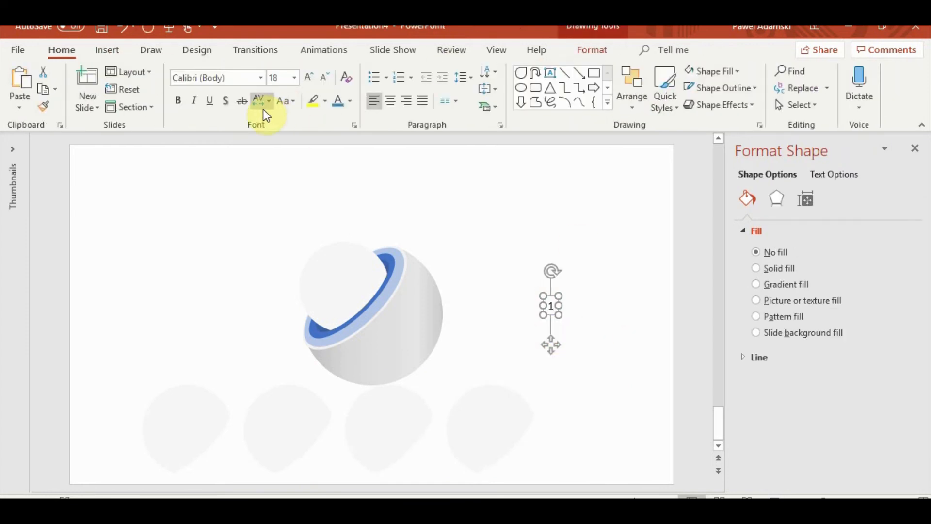
click(309, 76)
click(309, 77)
Change the font of the "1" label to Lato Semibold
click(262, 77)
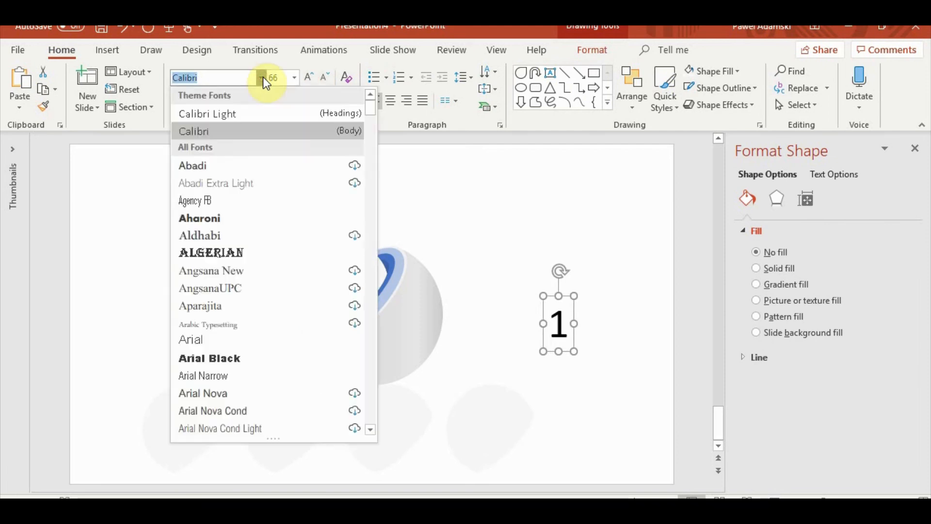
scroll(312, 266, down, 20)
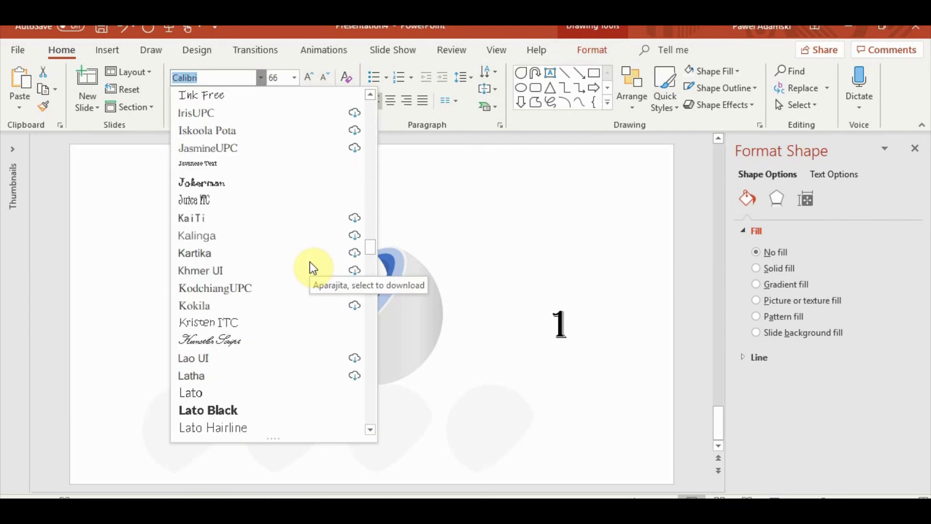
scroll(311, 267, down, 4)
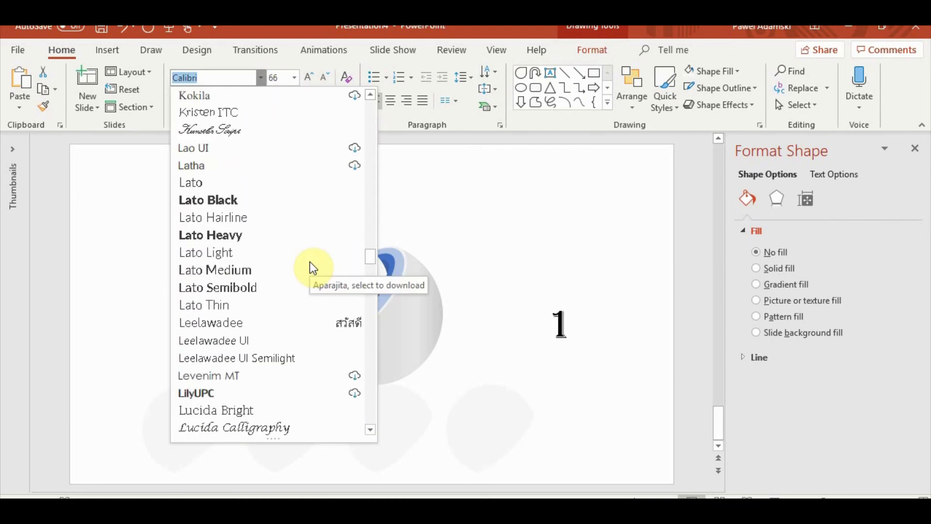
click(240, 292)
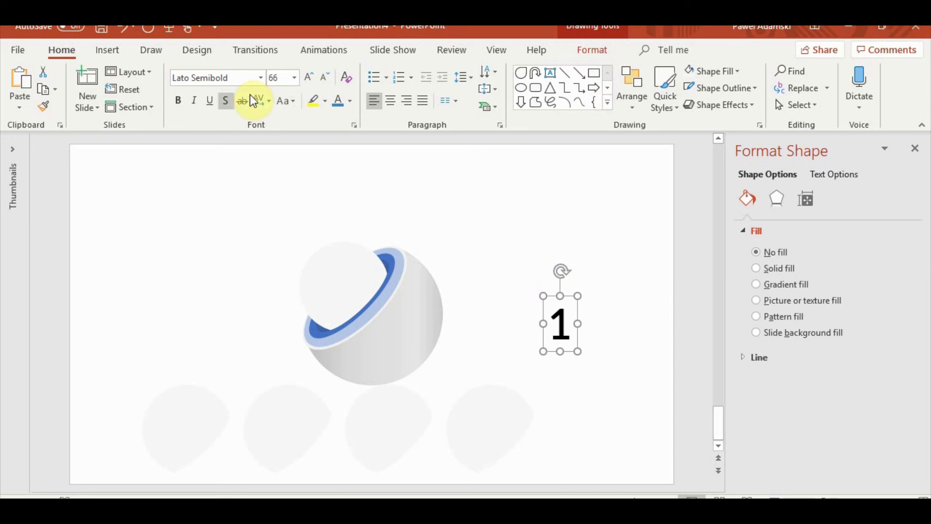
Enlarge the "1" to size 138 and place it over the first light grey piece in the row
click(308, 77)
click(309, 77)
drag(574, 357, 214, 464)
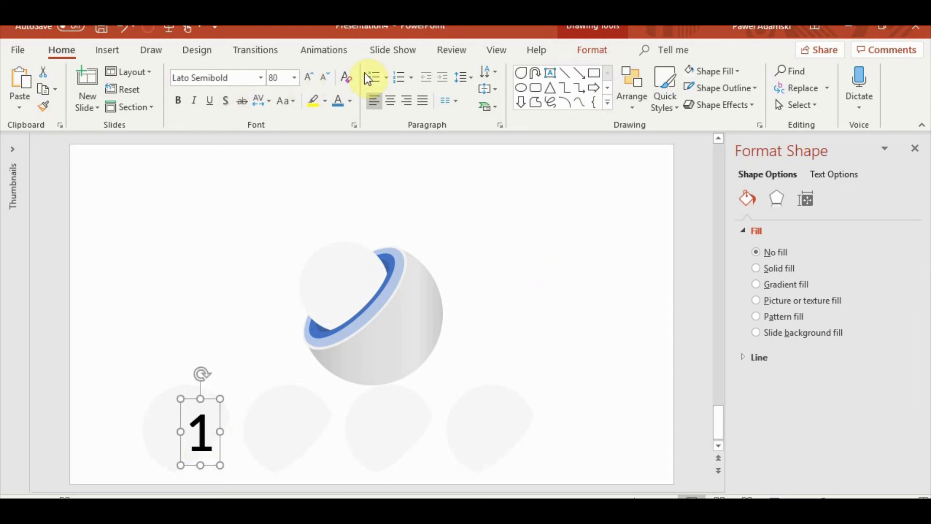
click(309, 78)
click(309, 78)
click(310, 78)
click(310, 77)
click(309, 77)
drag(229, 395, 204, 387)
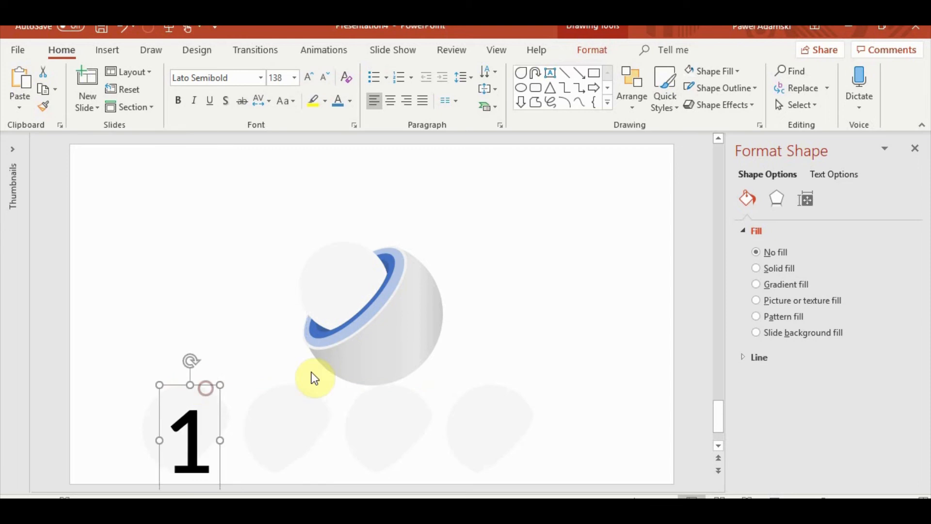
Delete the other three light grey pieces, keeping only the first one under the "1"
scroll(227, 404, up, 4)
click(164, 271)
shift+click(223, 301)
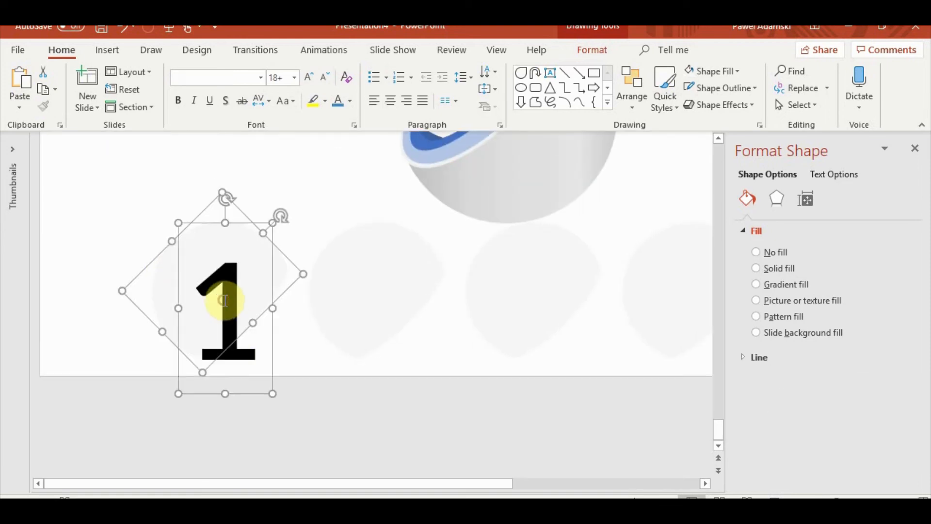
click(312, 188)
click(365, 301)
shift+click(522, 301)
shift+click(649, 303)
scroll(596, 357, down, 4)
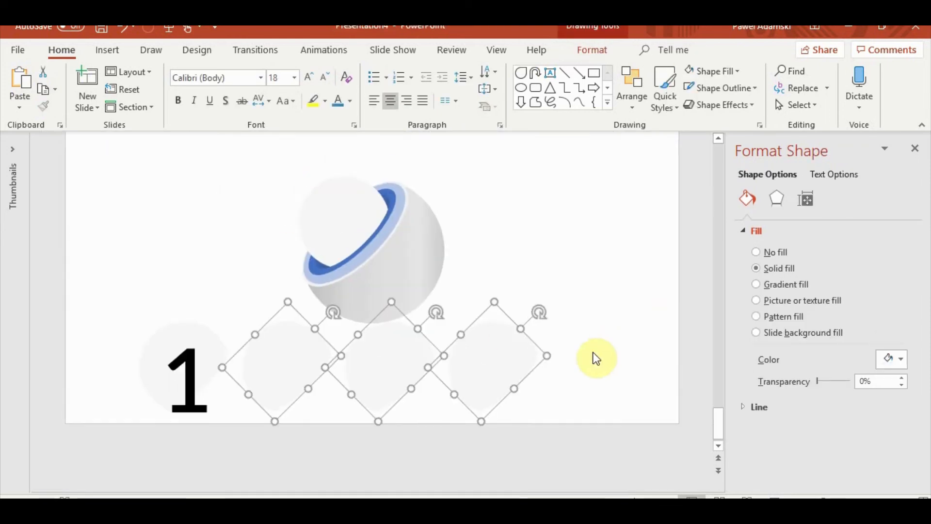
key(Delete)
Copy the remaining light grey piece together with its "1" label
click(197, 332)
shift+click(144, 351)
key(ctrl+c)
key(ctrl+v)
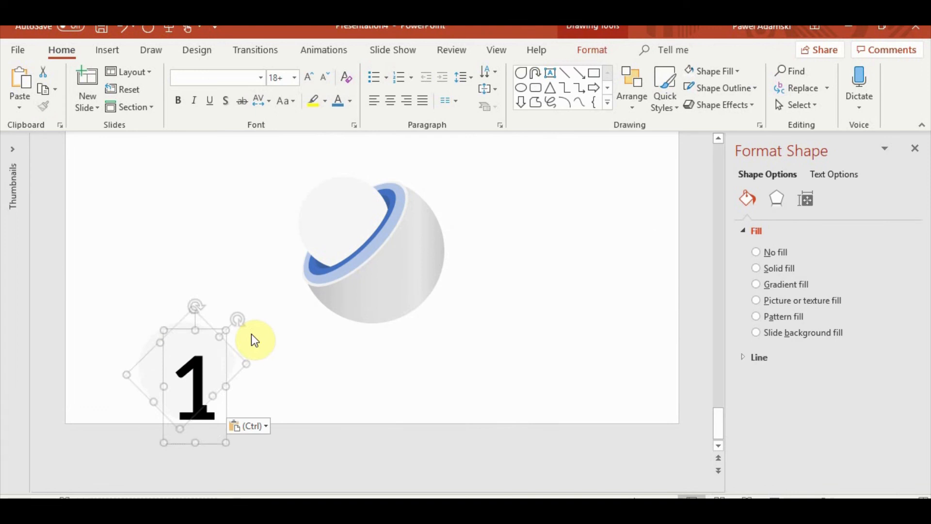
drag(217, 393, 315, 391)
key(ctrl+z)
click(301, 421)
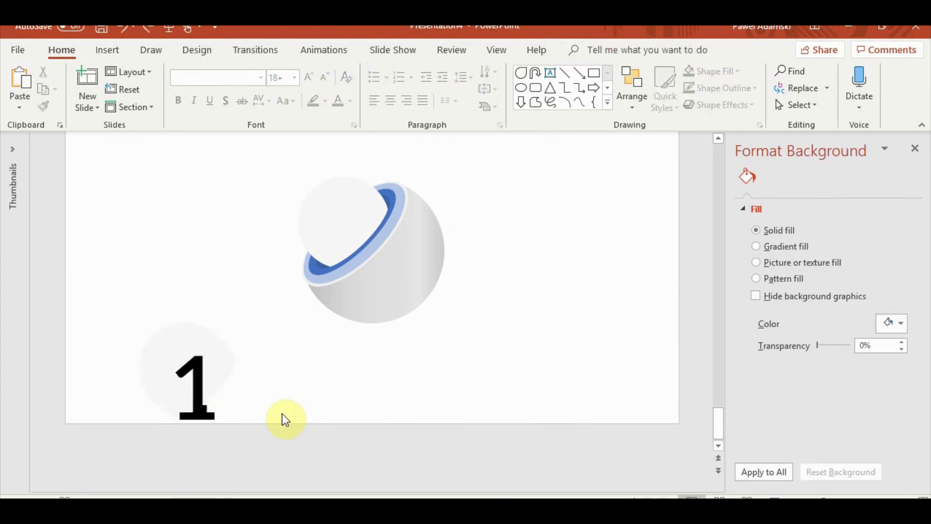
key(ctrl+z)
Paste three copies of the labelled piece and arrange them with the original in a row of four below the sphere
click(357, 374)
key(ctrl+v)
mouse_move(208, 328)
mouse_down()
mouse_move(307, 329)
mouse_move(308, 319)
mouse_move(424, 349)
mouse_move(552, 343)
mouse_up()
key(ctrl+v)
key(ctrl+v)
click(604, 425)
Renumber the labels on the second, third and fourth pieces as 2, 3 and 4
double_click(306, 380)
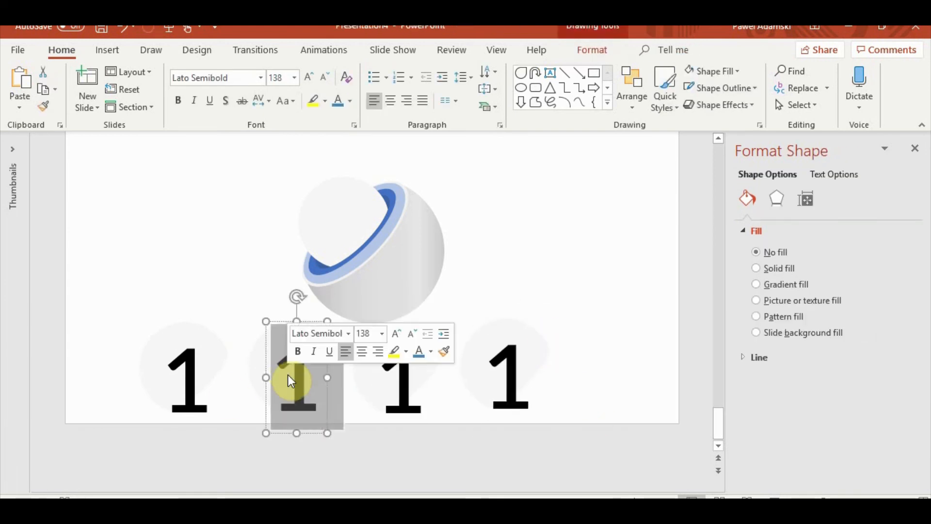
text(2)
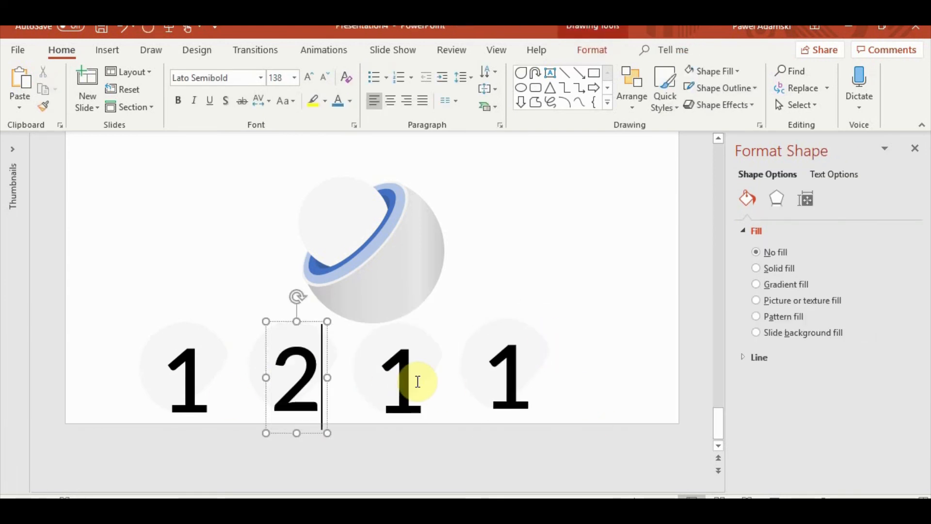
double_click(403, 379)
text(3)
double_click(510, 376)
text(4)
click(619, 373)
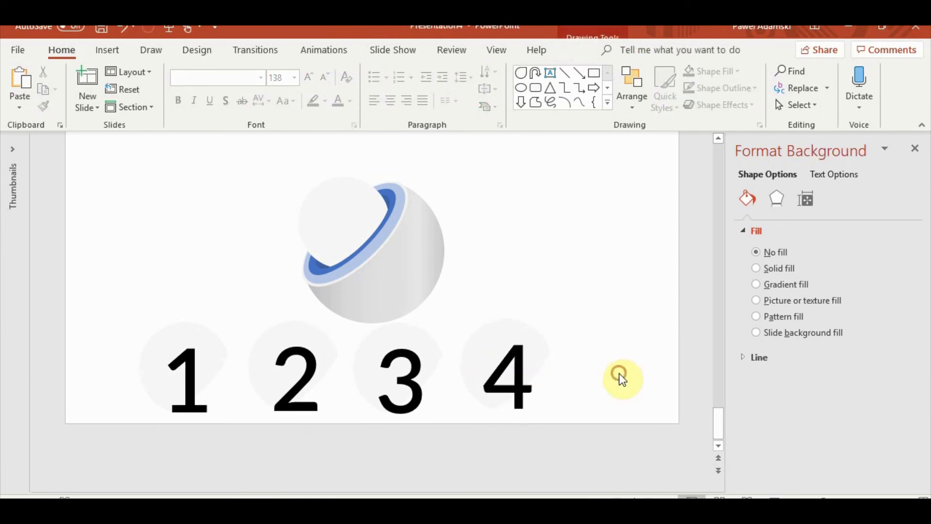
Intersect the "1" with its light grey piece and fill the resulting shape with dark grey
click(168, 340)
click(141, 346)
shift+click(185, 361)
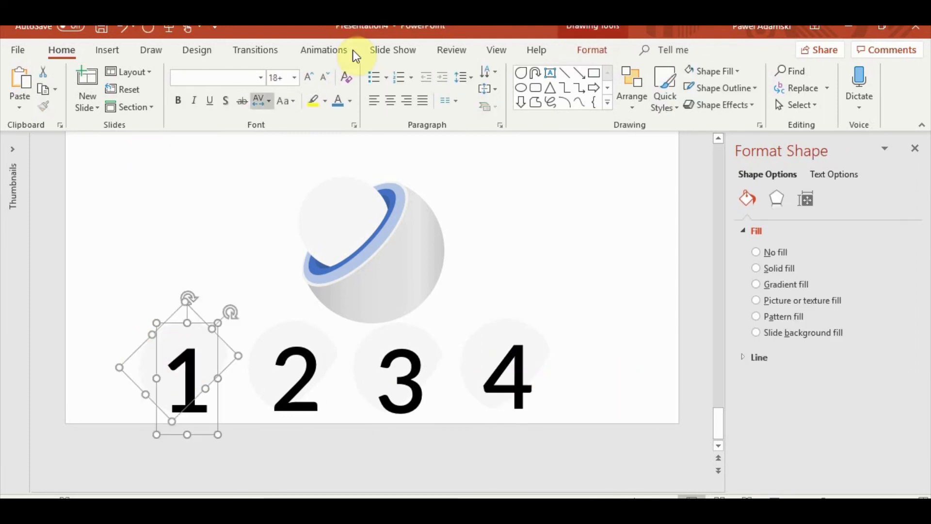
scroll(353, 50, down, 10)
click(146, 105)
click(156, 181)
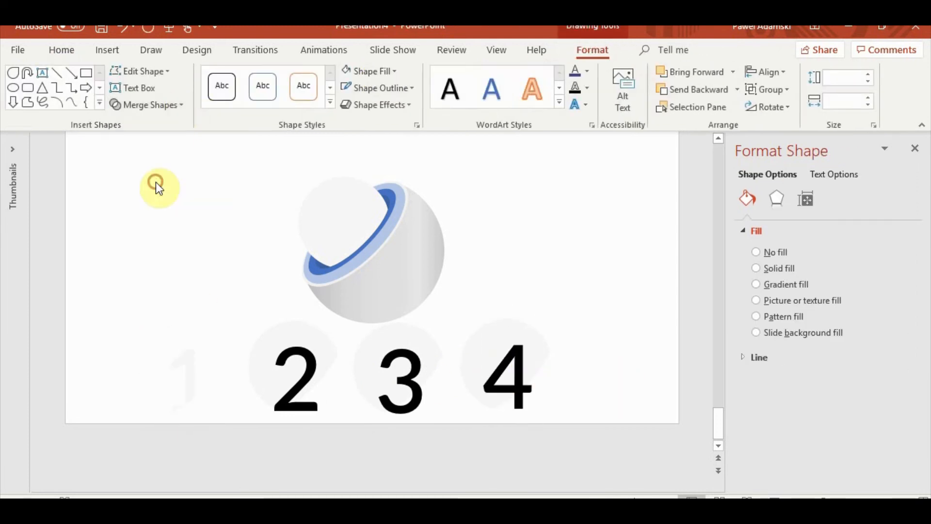
click(383, 71)
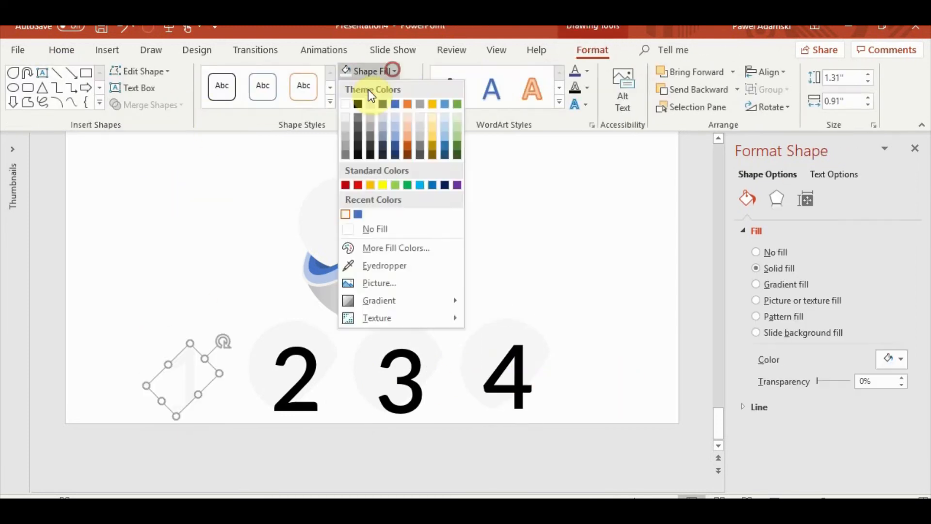
click(358, 131)
Intersect the "2" with its light grey piece and apply the same dark grey fill
click(272, 337)
shift+click(257, 343)
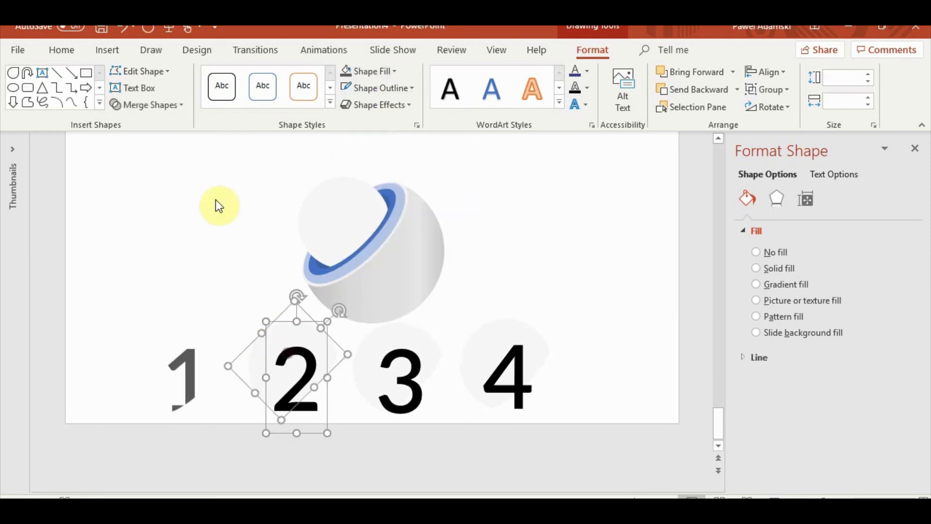
click(146, 105)
click(150, 174)
click(345, 72)
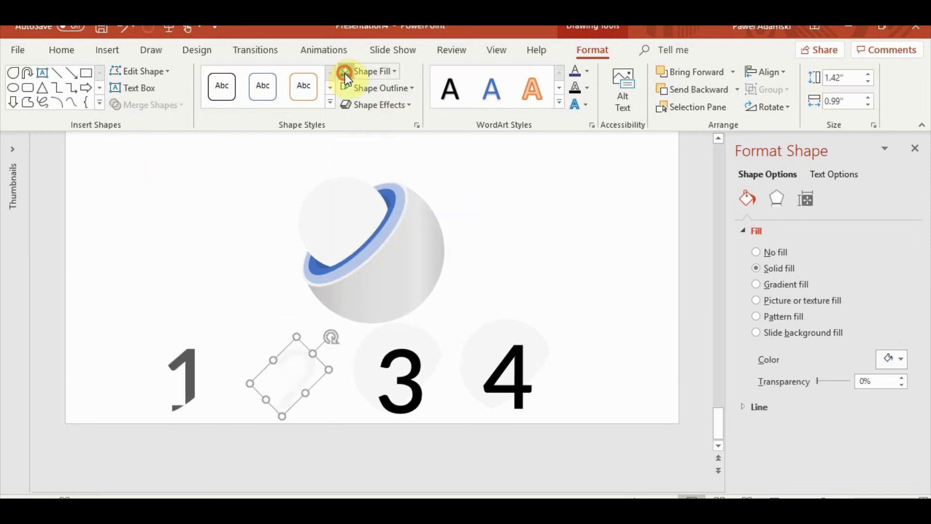
Intersect the "3" with its light grey piece and fill the result with the same dark grey
click(395, 330)
shift+click(366, 356)
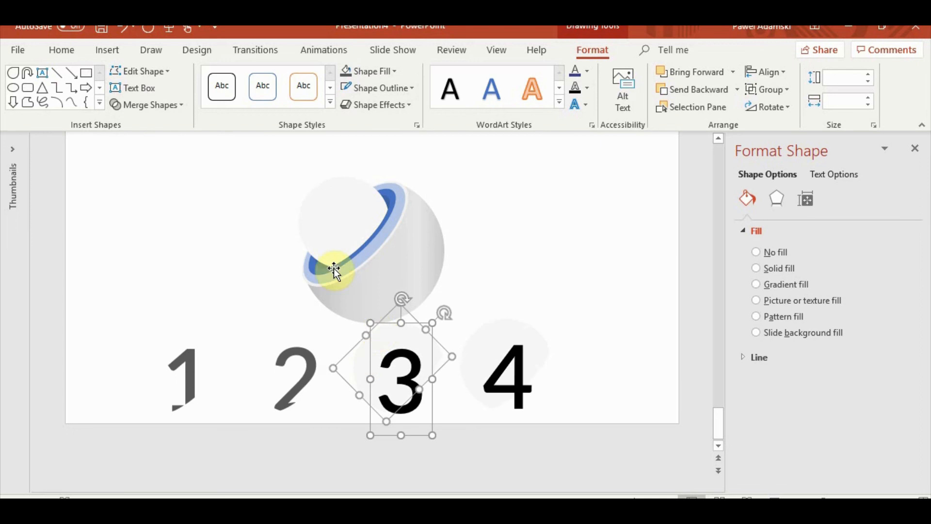
click(146, 105)
click(145, 176)
click(344, 72)
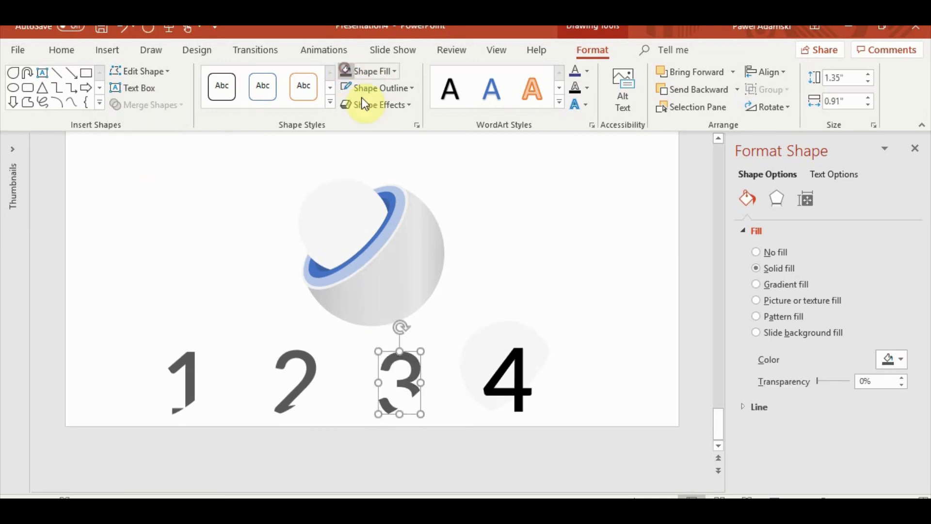
Intersect the "4" with its light grey piece and give the result the same dark grey fill
click(560, 334)
click(499, 336)
shift+click(473, 368)
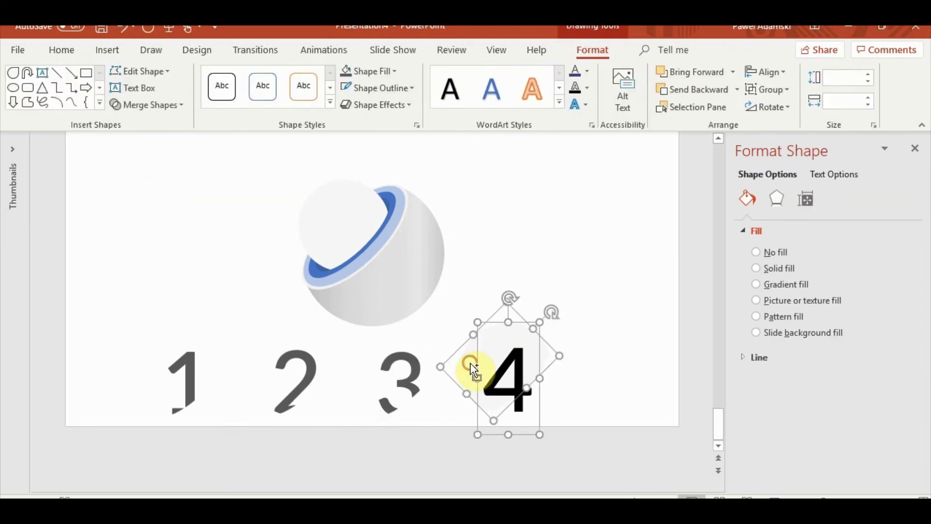
click(161, 104)
click(146, 175)
click(353, 70)
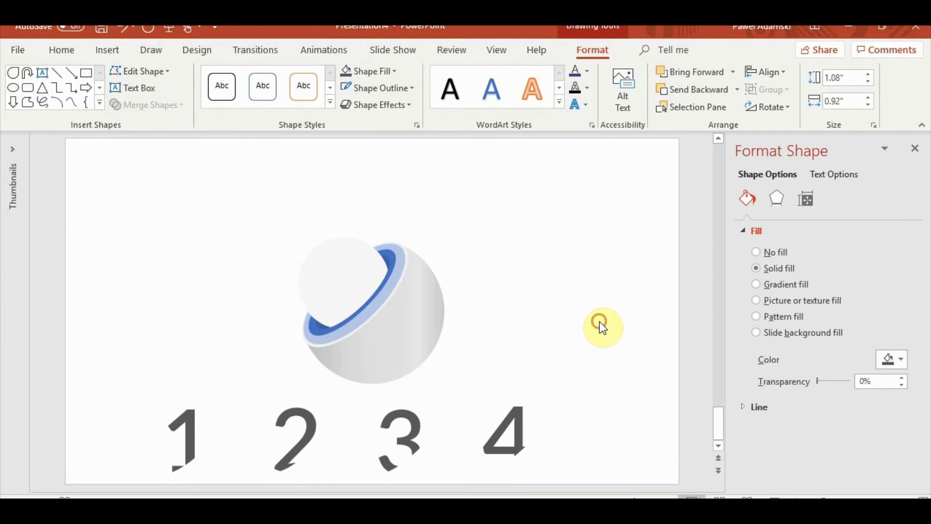
click(570, 325)
Move the dark grey "1" onto the light grey inner piece of the sphere
mouse_move(211, 190)
mouse_down()
mouse_move(545, 391)
mouse_move(192, 269)
mouse_up()
click(182, 409)
drag(182, 409, 356, 297)
click(581, 312)
click(565, 309)
click(664, 316)
click(570, 316)
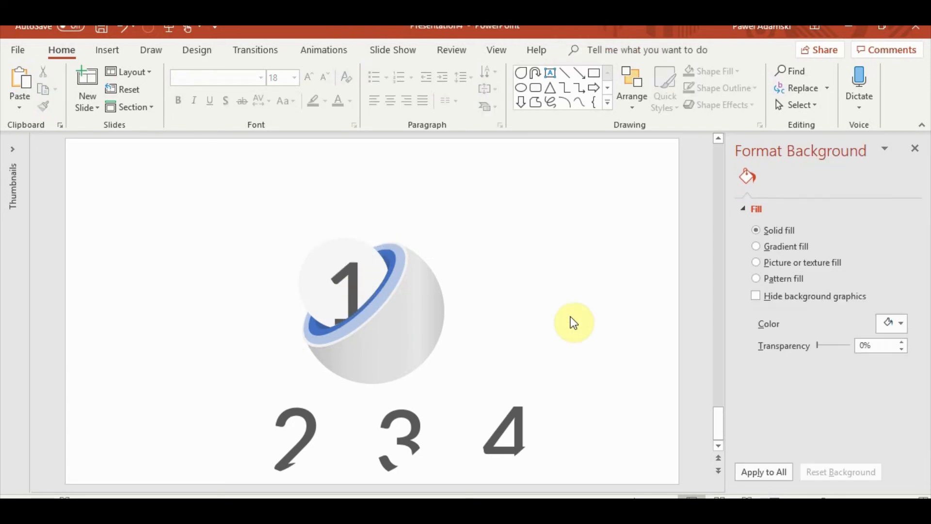
drag(326, 249, 289, 230)
key(ctrl+z)
key(ctrl+z)
key(ctrl+z)
click(542, 284)
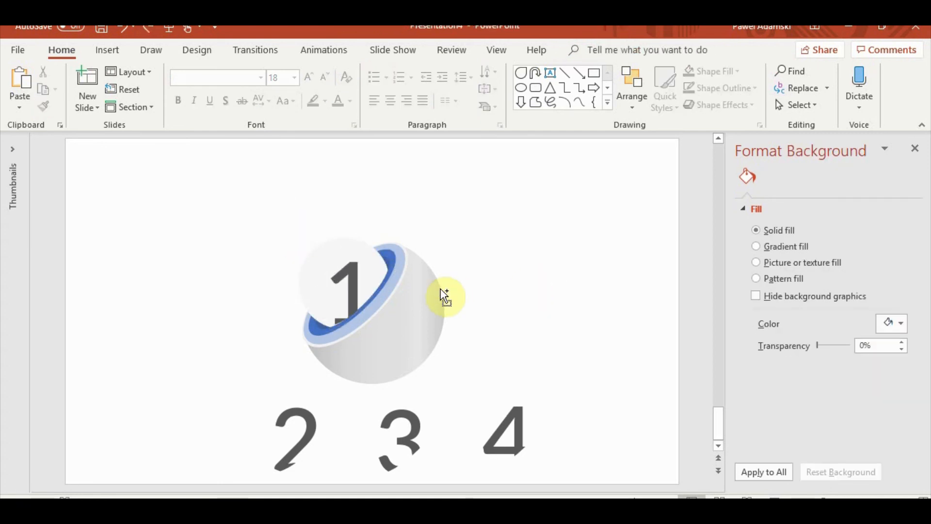
Draw a flat ellipse about 5.6" wide and 1.01" high across the sphere's base, extending to its right
click(107, 50)
click(233, 87)
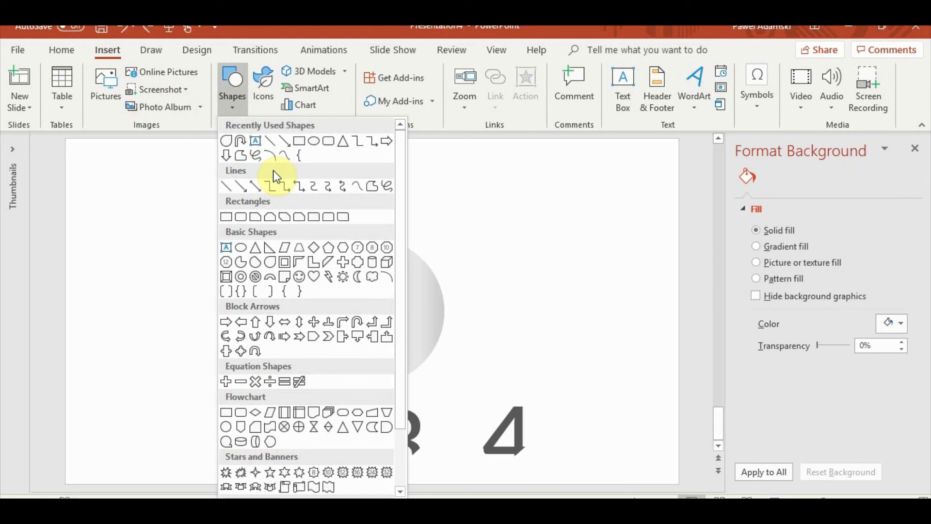
click(313, 141)
mouse_move(594, 360)
mouse_down()
mouse_move(362, 378)
mouse_move(337, 405)
mouse_up()
drag(424, 389, 409, 385)
Fill the ellipse with dark grey, apply the light radial gradient variation from the centre, and adjust its middle gradient stop
click(358, 72)
click(357, 127)
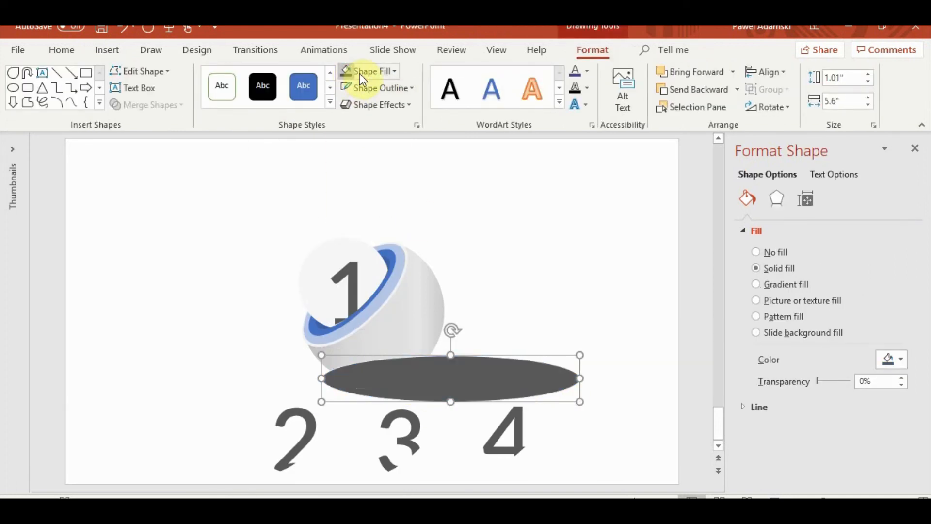
click(410, 88)
click(376, 71)
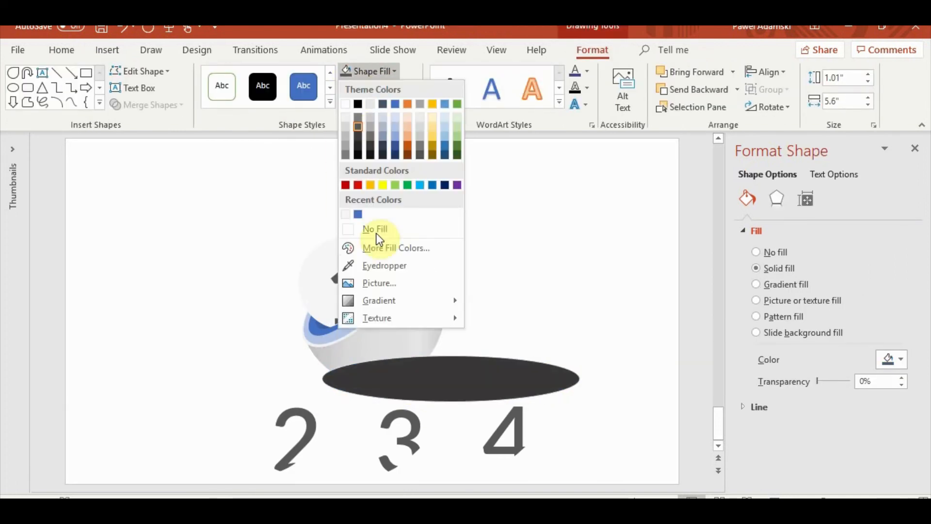
mouse_move(425, 301)
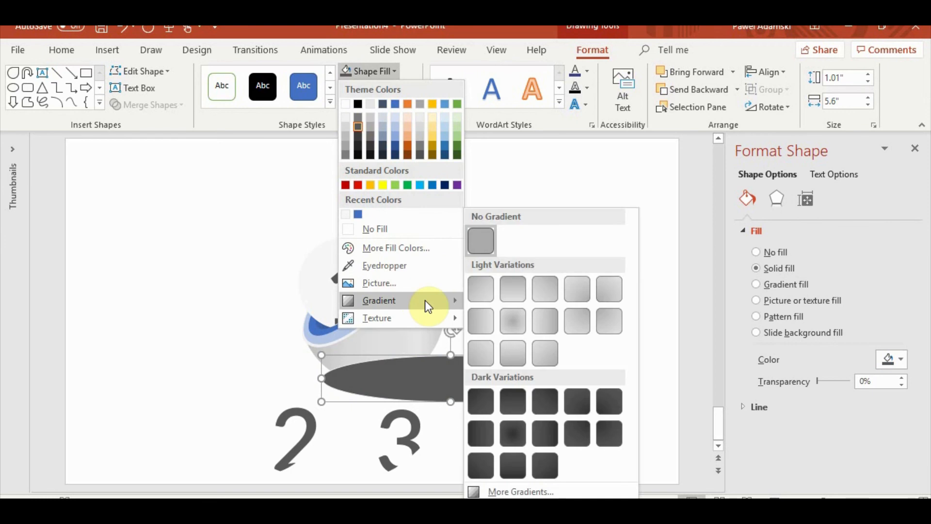
click(520, 316)
mouse_move(807, 455)
mouse_down()
mouse_move(802, 461)
mouse_move(827, 469)
mouse_move(784, 461)
mouse_move(802, 464)
mouse_up()
Set the ellipse's gradient type to Linear with a 20° angle and shift its last gradient stop inward
click(867, 381)
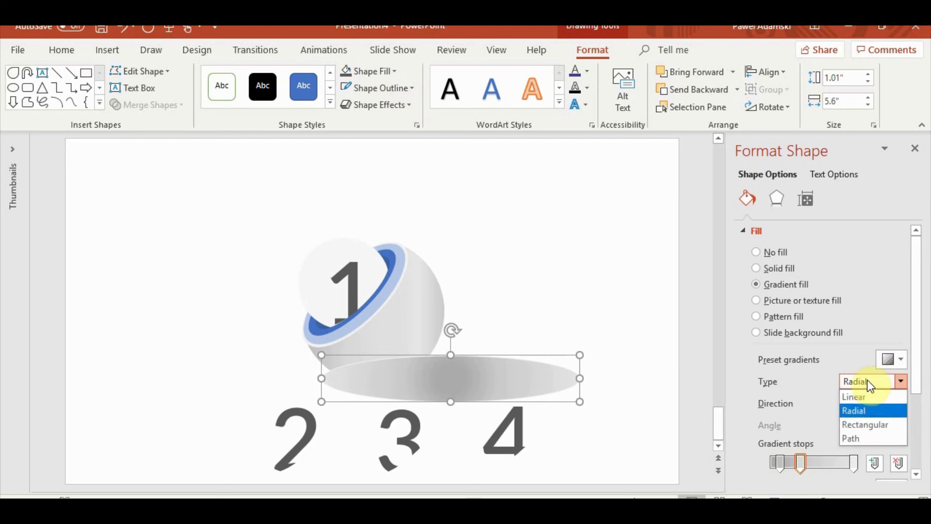
click(868, 425)
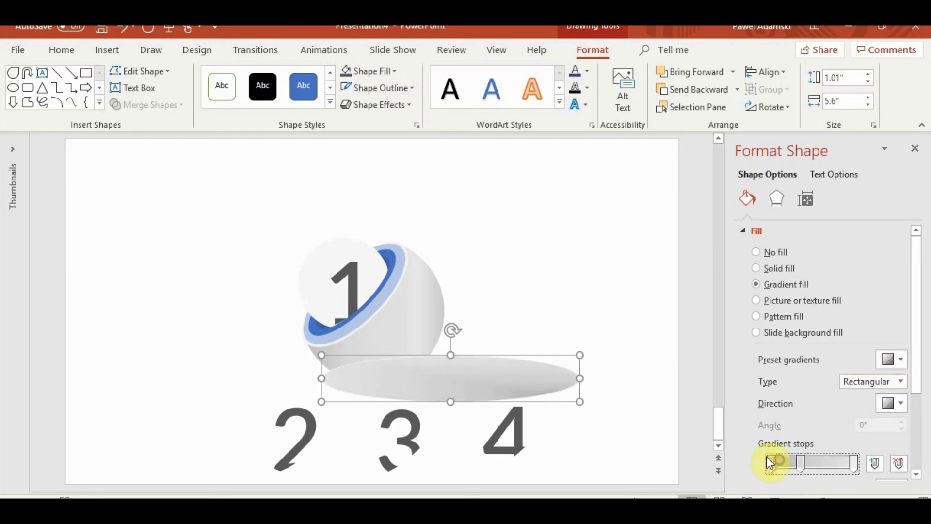
click(900, 381)
click(880, 394)
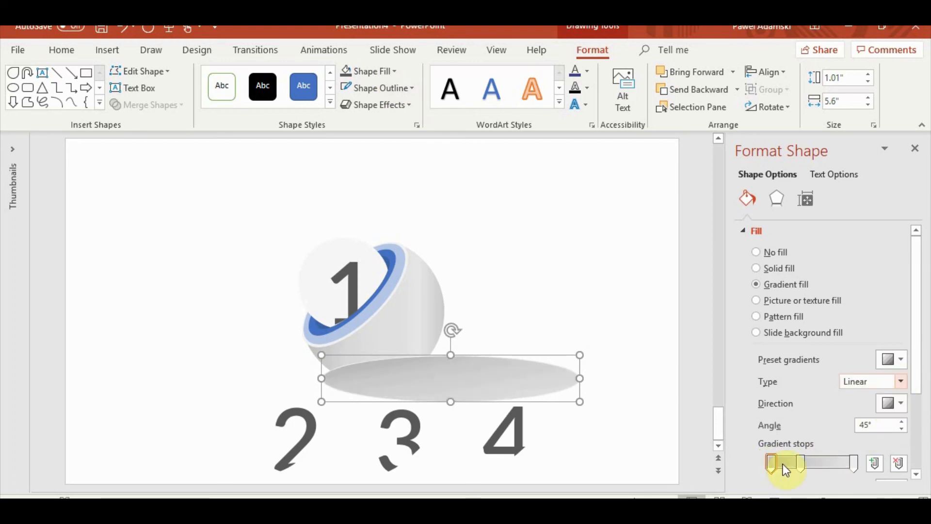
mouse_move(783, 468)
mouse_down()
mouse_move(796, 463)
mouse_move(771, 461)
mouse_move(850, 462)
mouse_move(834, 461)
mouse_up()
click(902, 428)
click(901, 428)
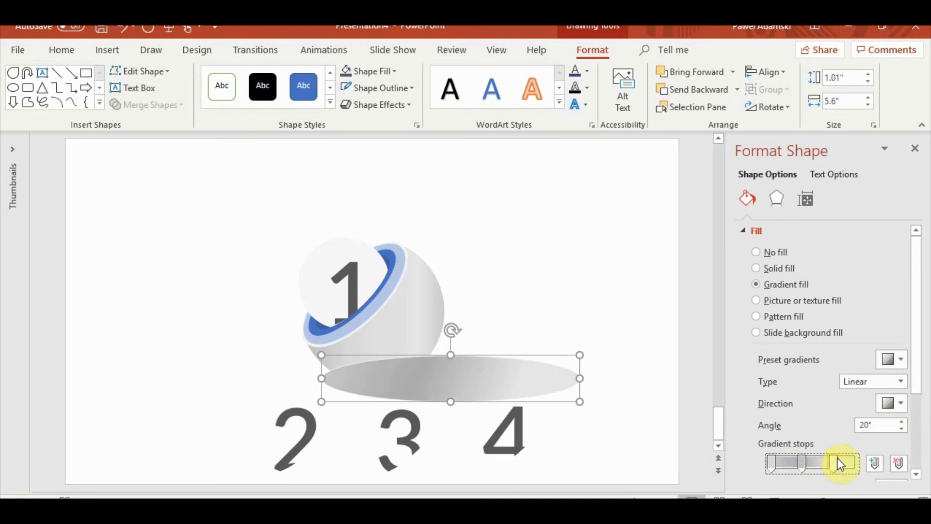
Recolour the gradient's middle stop at 38% to a near-black theme colour and remove the ellipse's outline
scroll(901, 430, down, 2)
click(901, 429)
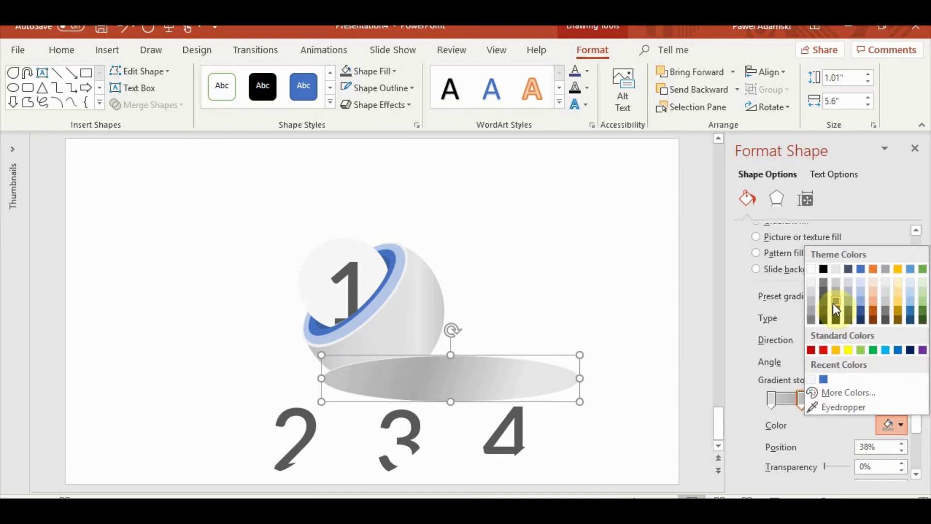
click(827, 313)
click(771, 400)
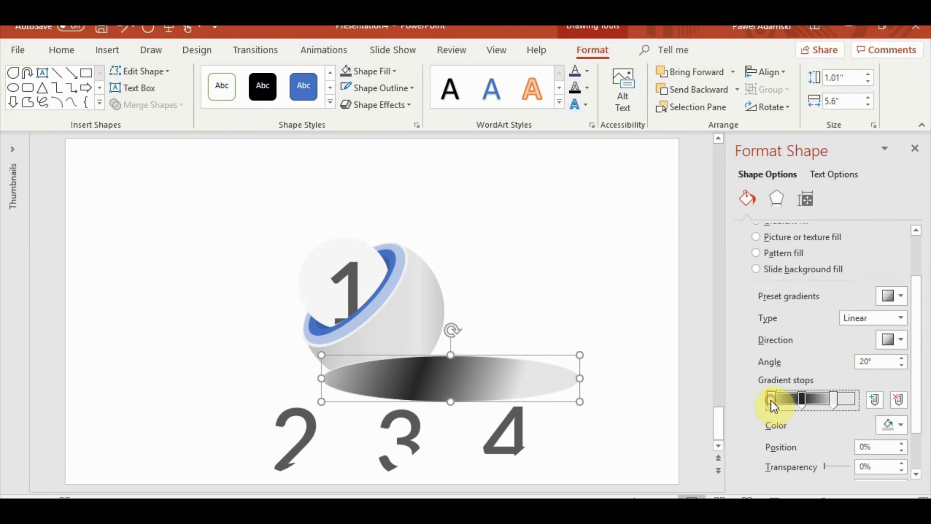
click(405, 86)
click(381, 244)
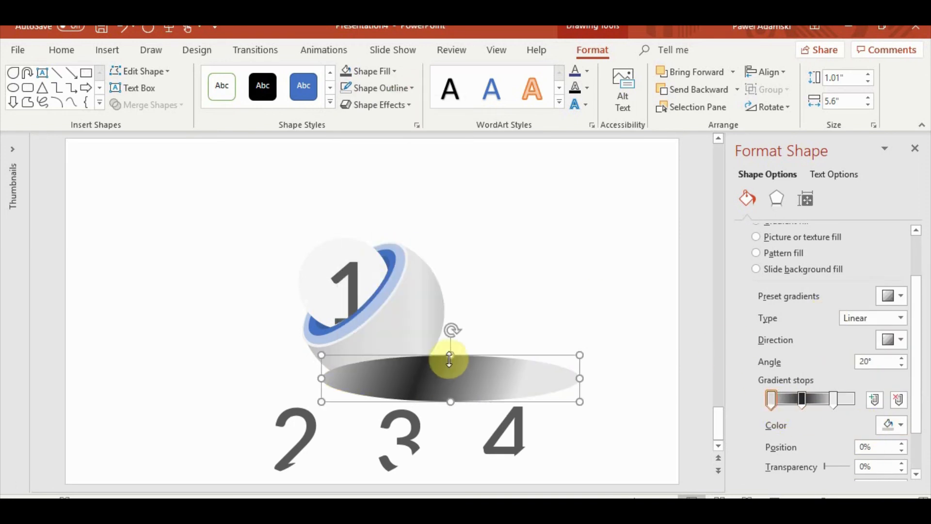
Reduce the ellipse's height to 0.9", set its first gradient stop to 33% and middle stop to 26% transparency, and shift it under the sphere
drag(449, 360, 443, 382)
click(834, 400)
mouse_move(825, 466)
mouse_down()
mouse_move(851, 466)
mouse_move(823, 466)
mouse_move(845, 467)
mouse_move(833, 466)
mouse_up()
click(801, 400)
click(774, 400)
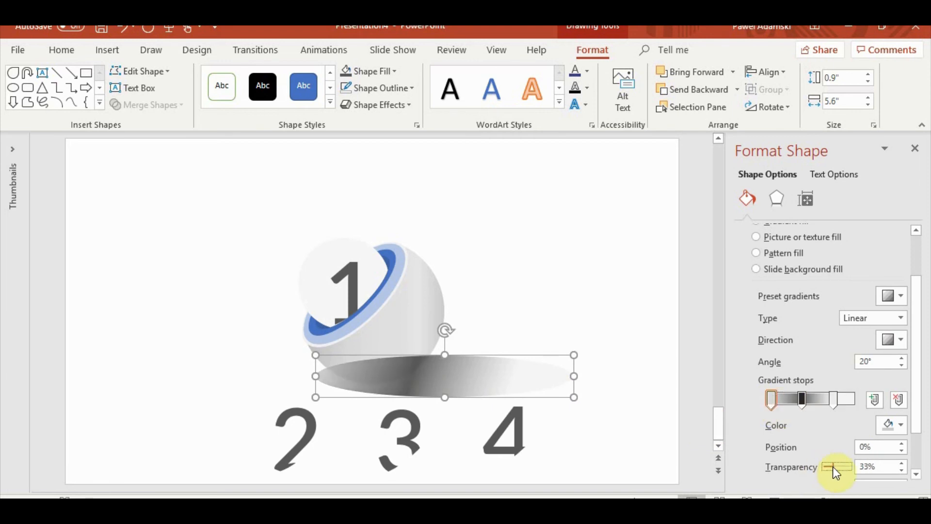
drag(480, 374, 461, 370)
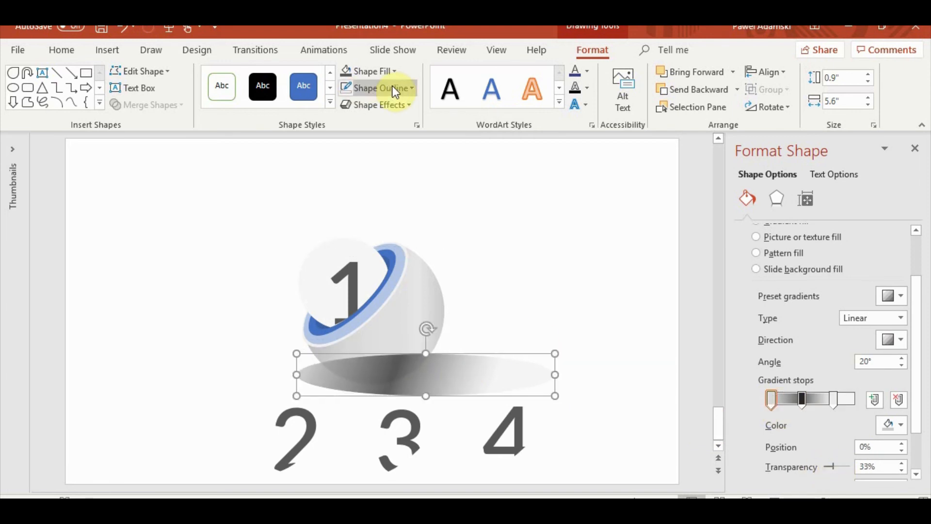
Apply a strong soft-edge variation to the ellipse, enlarge it to about 1.21" by 7.08", and recentre it under the sphere
click(376, 71)
click(389, 71)
click(379, 105)
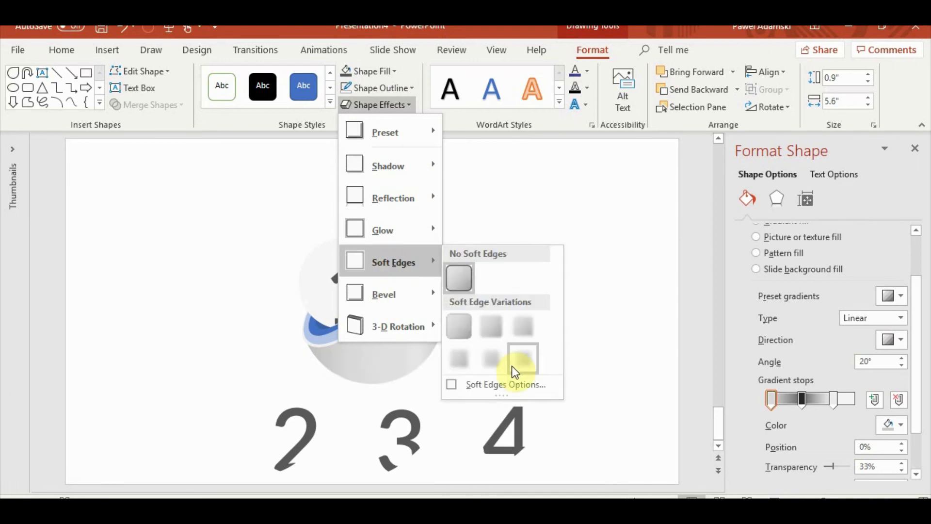
click(490, 359)
drag(296, 395, 279, 409)
drag(548, 381, 605, 382)
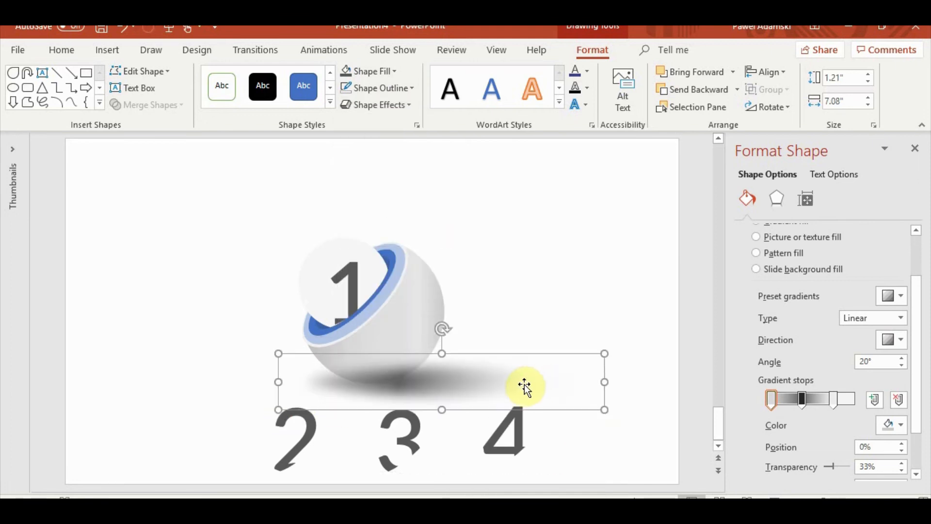
drag(467, 386, 451, 385)
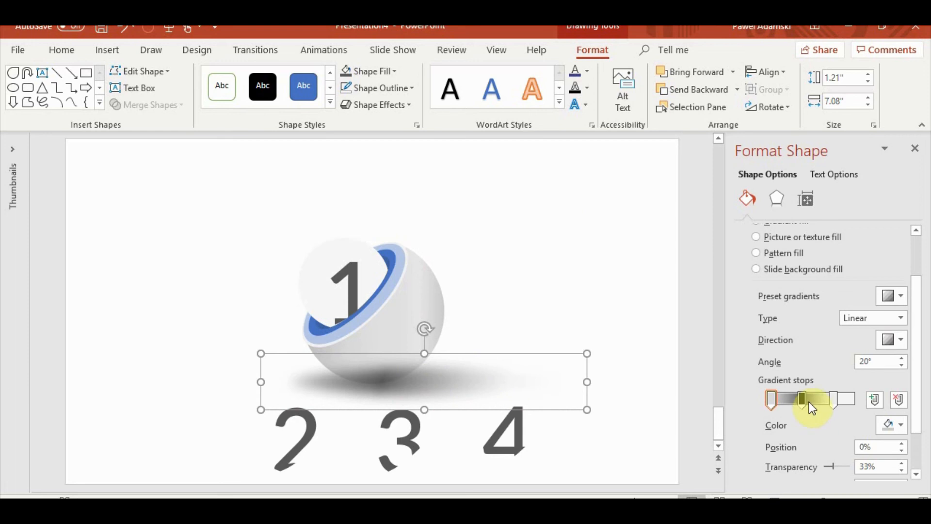
Set the shadow gradient's middle stop position to 37% and its angle to 40°
click(900, 451)
click(901, 427)
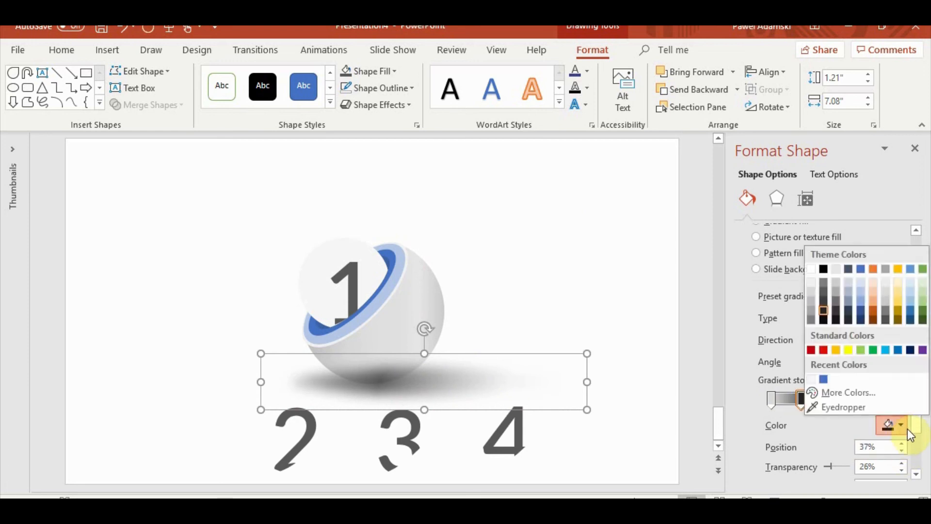
scroll(914, 394, down, 2)
click(902, 302)
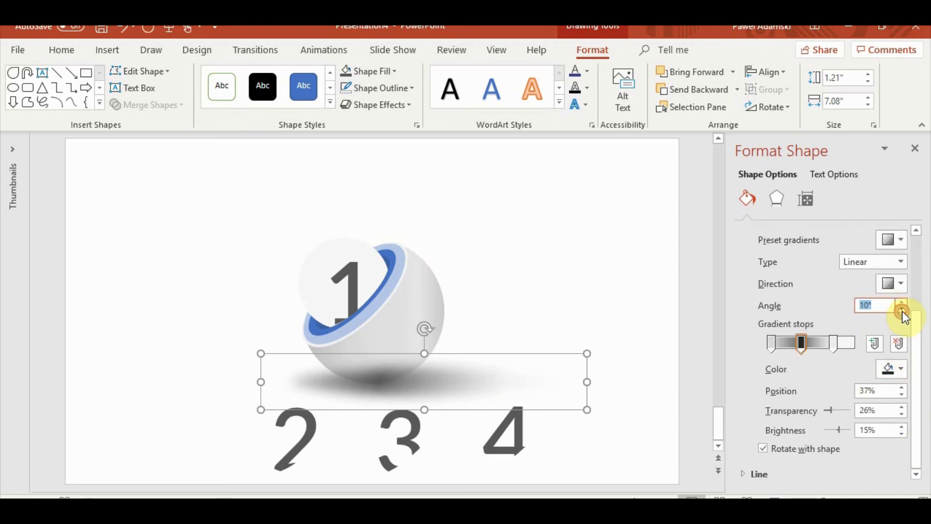
click(902, 302)
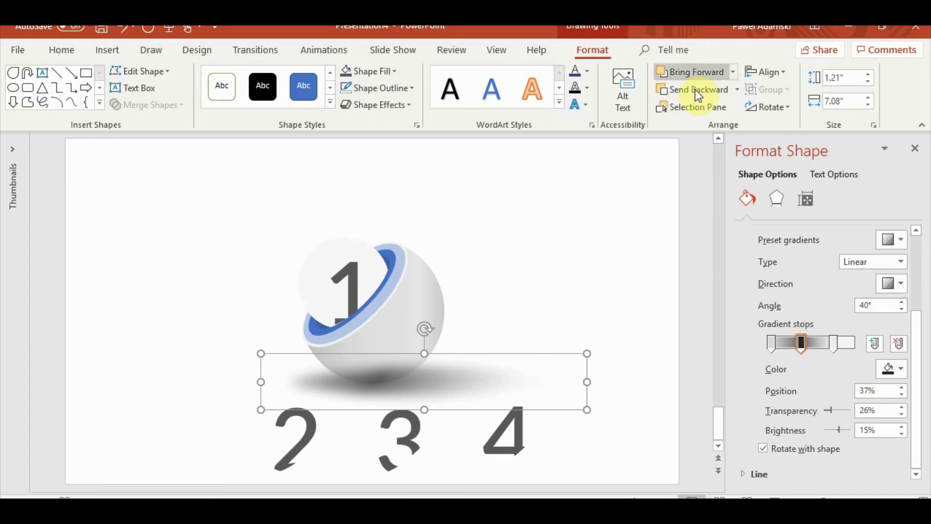
Send the shadow ellipse behind the sphere, nudge it slightly into place and deselect it
click(736, 89)
click(674, 125)
mouse_move(458, 381)
mouse_down()
mouse_move(447, 384)
mouse_move(454, 380)
mouse_up()
click(540, 249)
click(497, 306)
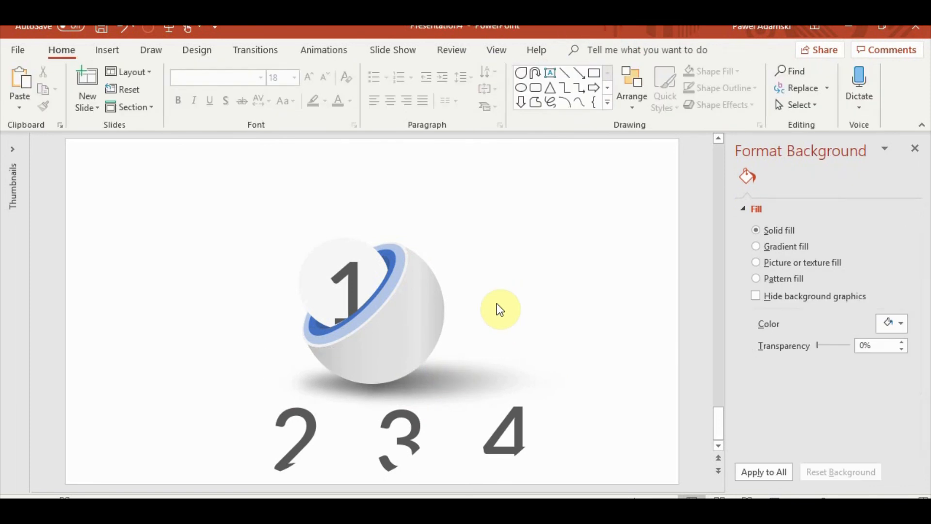
Try a radial gradient on the sphere's lower body, recolouring a stop white and shifting the stops inward
click(430, 328)
click(853, 381)
click(856, 407)
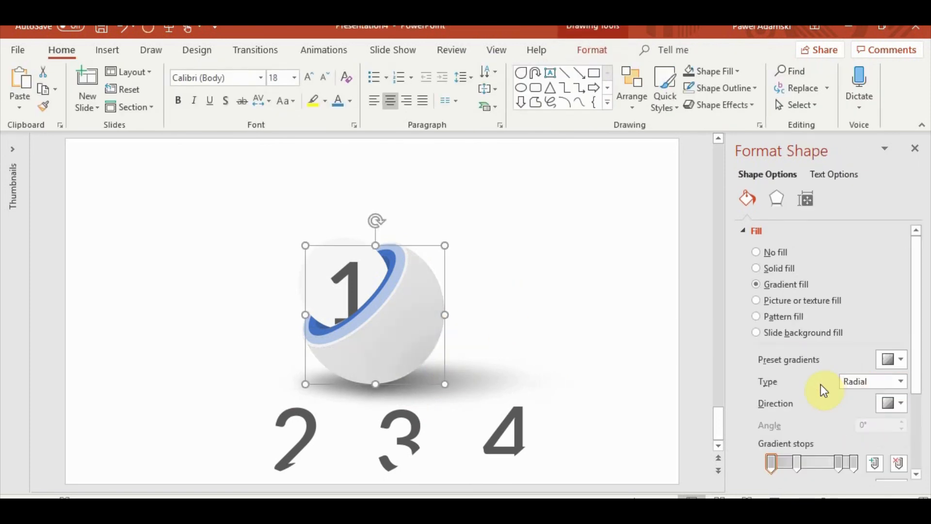
mouse_move(780, 463)
mouse_down()
mouse_move(819, 466)
mouse_move(768, 457)
mouse_up()
scroll(915, 407, down, 2)
click(892, 434)
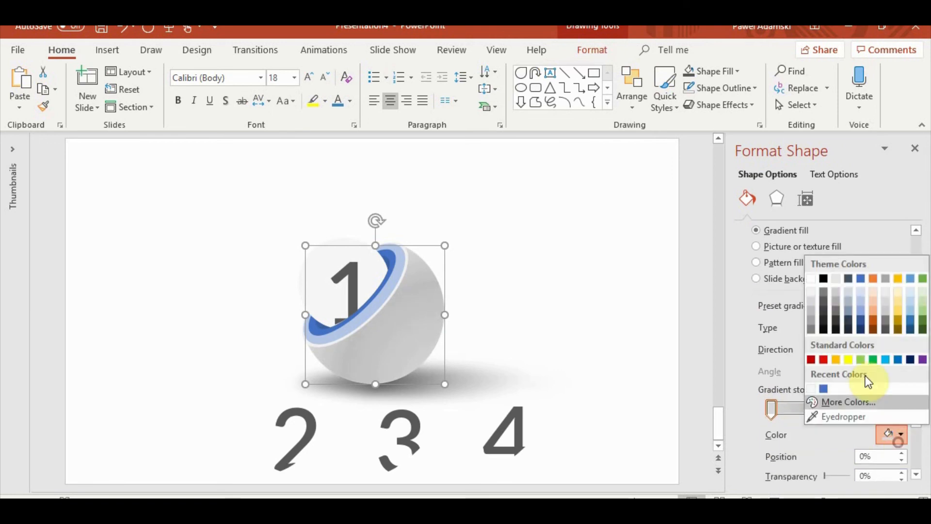
click(812, 277)
mouse_move(775, 408)
mouse_down()
mouse_move(815, 414)
mouse_move(763, 399)
mouse_up()
mouse_move(855, 410)
mouse_down()
mouse_move(813, 404)
mouse_move(825, 406)
mouse_up()
Undo the radial gradient changes made to the sphere's lower body
key(ctrl+z)
key(ctrl+z)
key(ctrl+z)
key(ctrl+z)
key(ctrl+z)
key(ctrl+z)
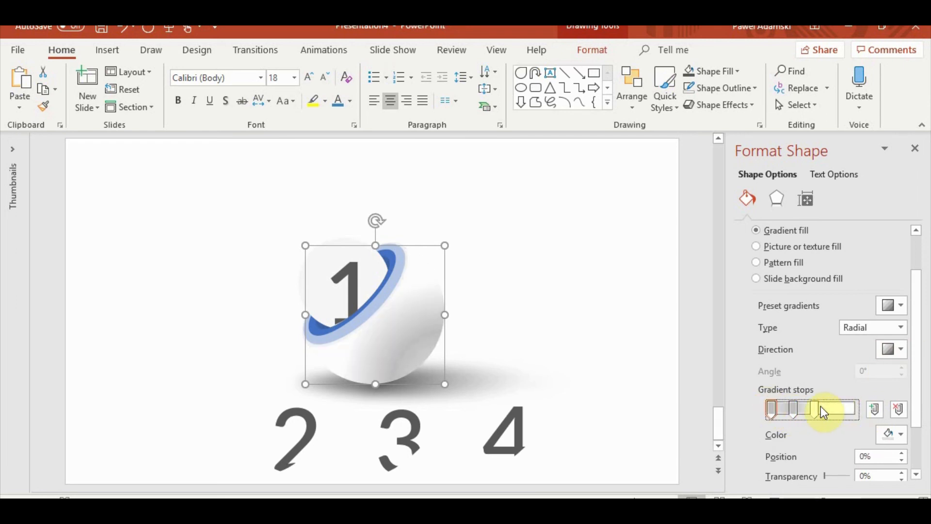
key(ctrl+z)
key(ctrl+z)
key(ctrl+z)
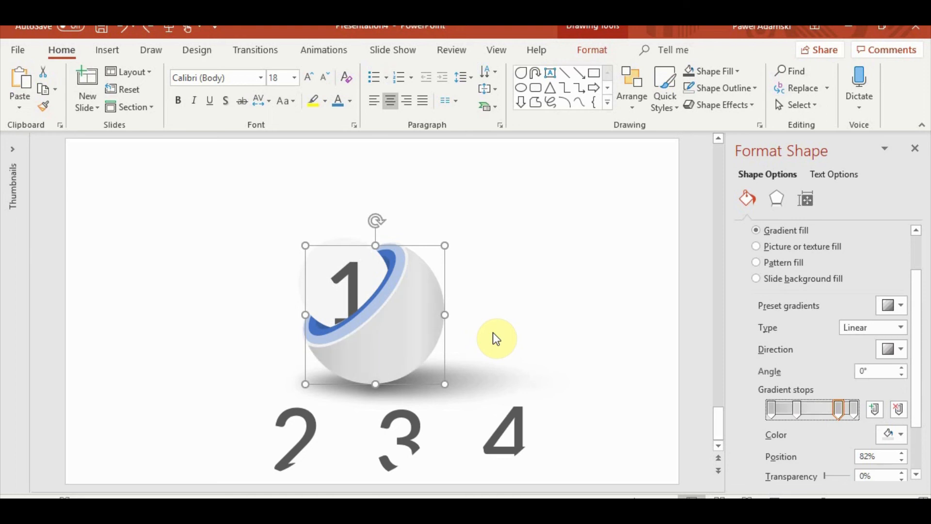
key(ctrl+z)
key(ctrl+z)
key(ctrl+z)
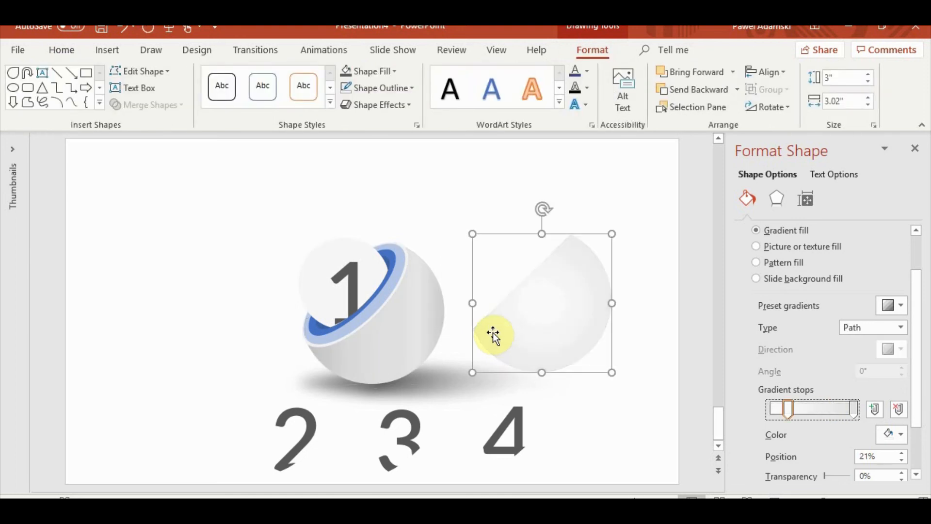
Copy the sphere's lower body to its right and give the copy a radial gradient running from the centre
click(431, 357)
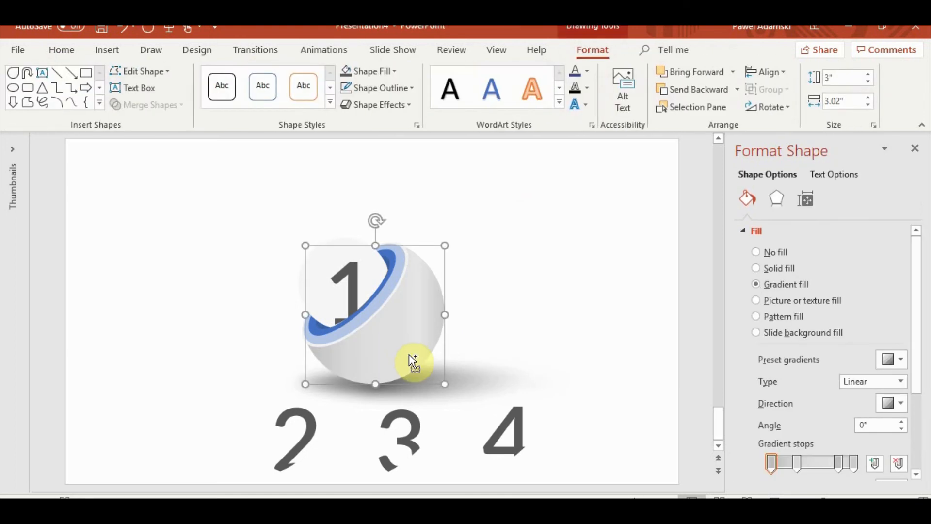
drag(411, 357, 566, 357)
click(901, 380)
click(854, 410)
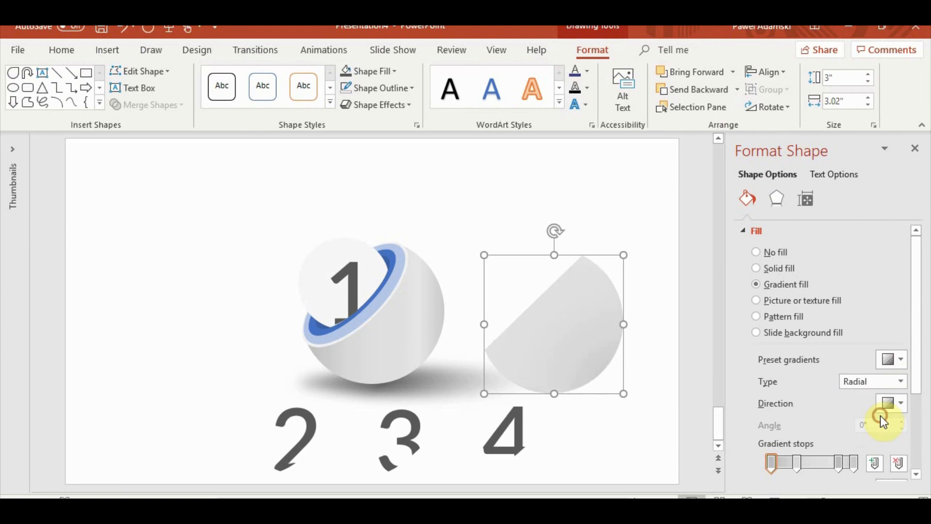
click(898, 357)
click(897, 403)
click(854, 433)
click(895, 406)
click(854, 434)
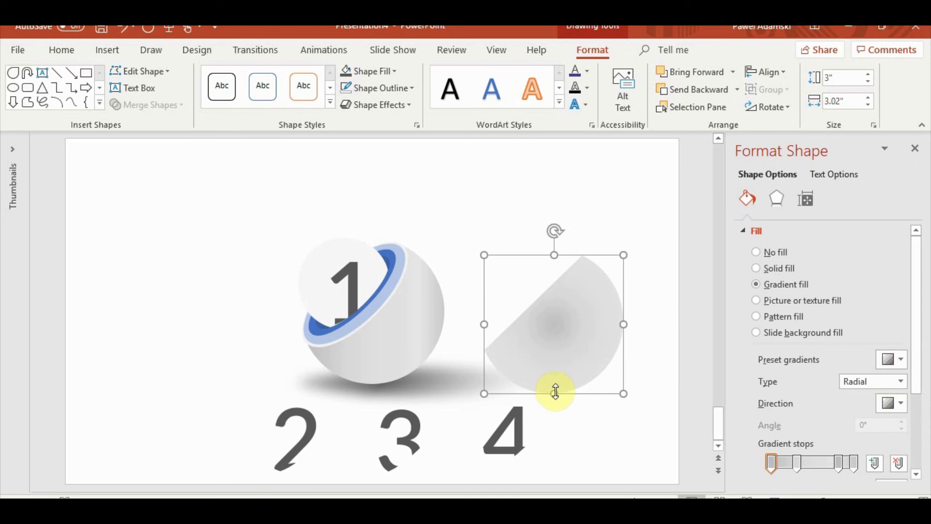
Recolour the copy's inner gradient stops white and reposition the stops, placing the second one at 29%
scroll(914, 347, down, 3)
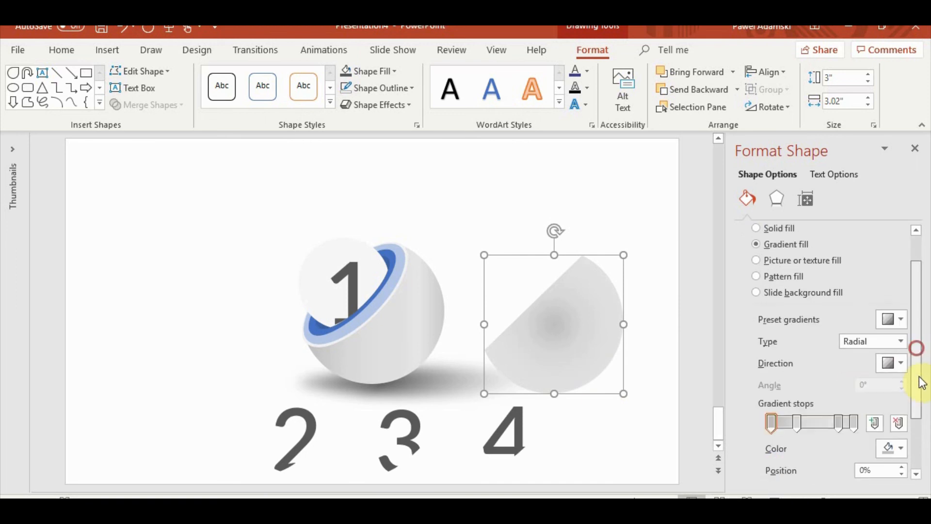
click(894, 439)
click(813, 283)
drag(817, 414, 844, 415)
click(839, 415)
drag(774, 413, 796, 412)
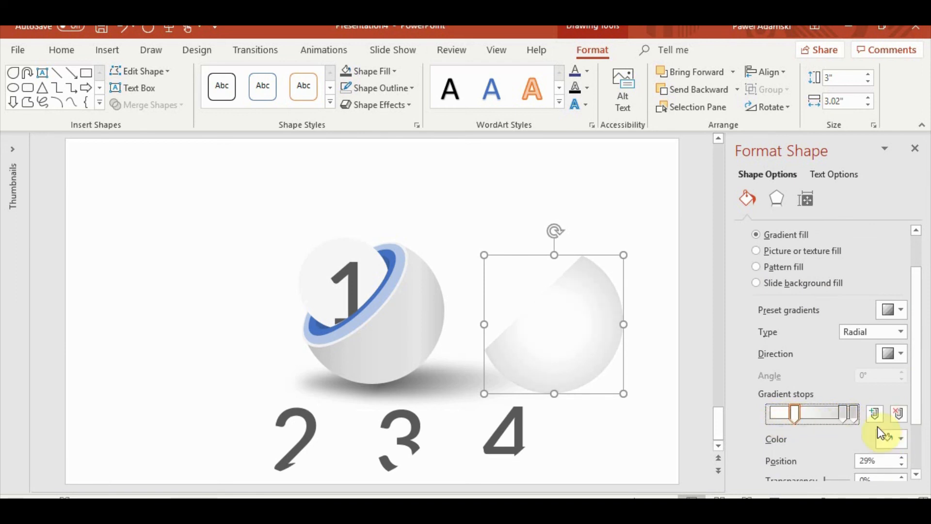
Recolour the 29% gradient stop with a very light grey from the standard colours
click(888, 438)
click(851, 416)
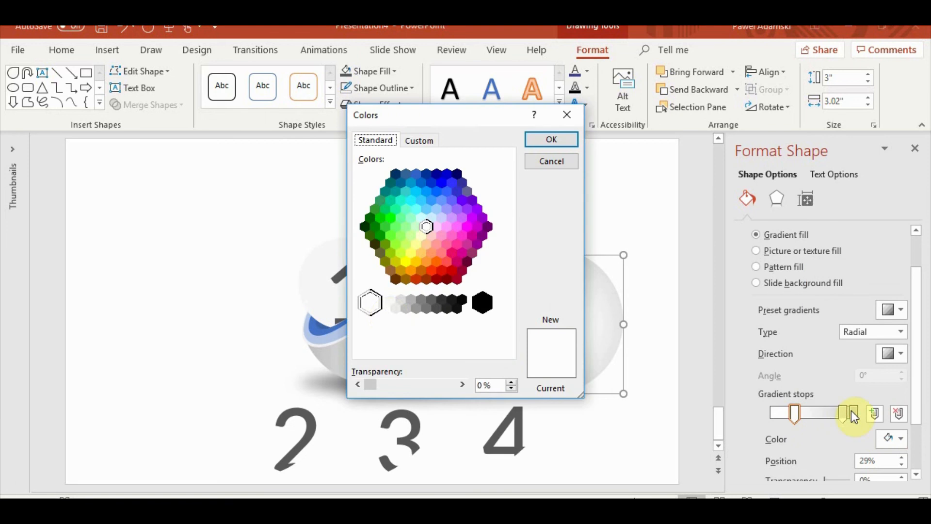
click(387, 309)
click(552, 139)
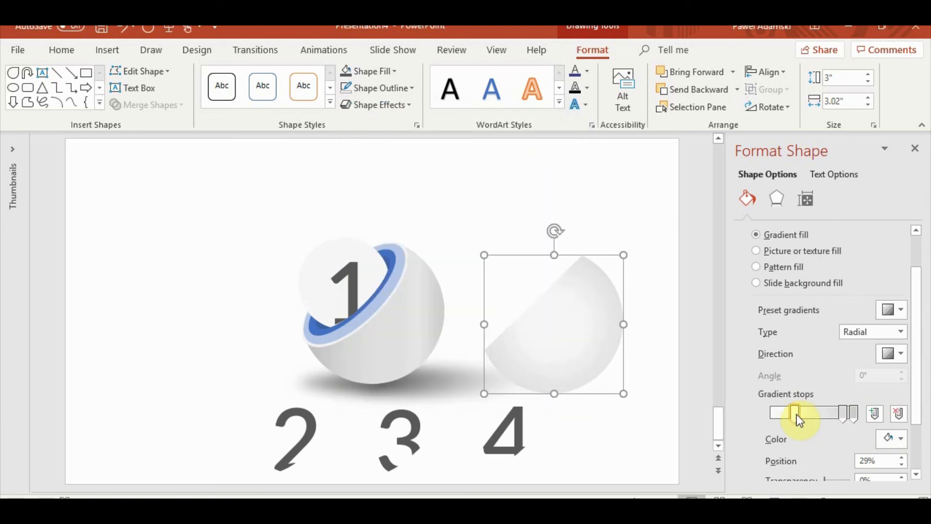
Move the light grey stop towards the gradient's middle, adjust the first stop at 0%, and set the third stop to 92%
drag(796, 413, 813, 414)
click(774, 413)
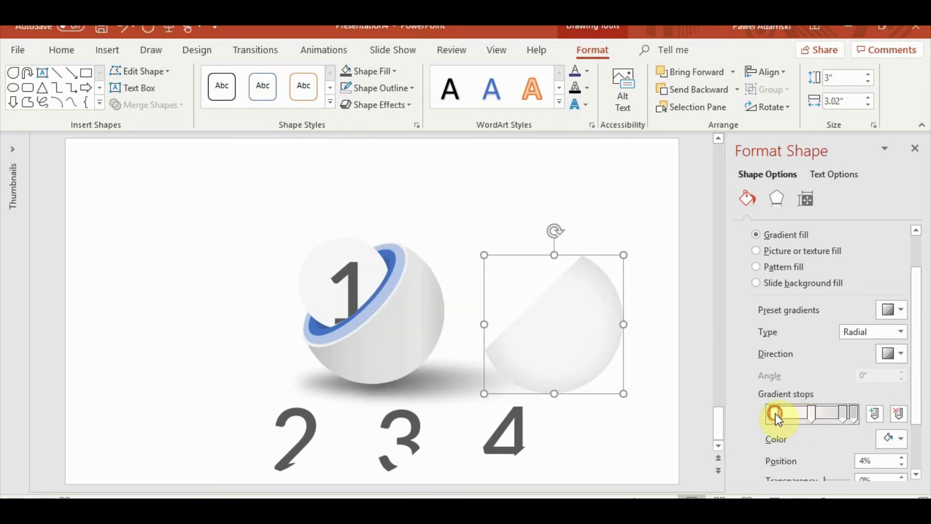
click(888, 438)
click(814, 341)
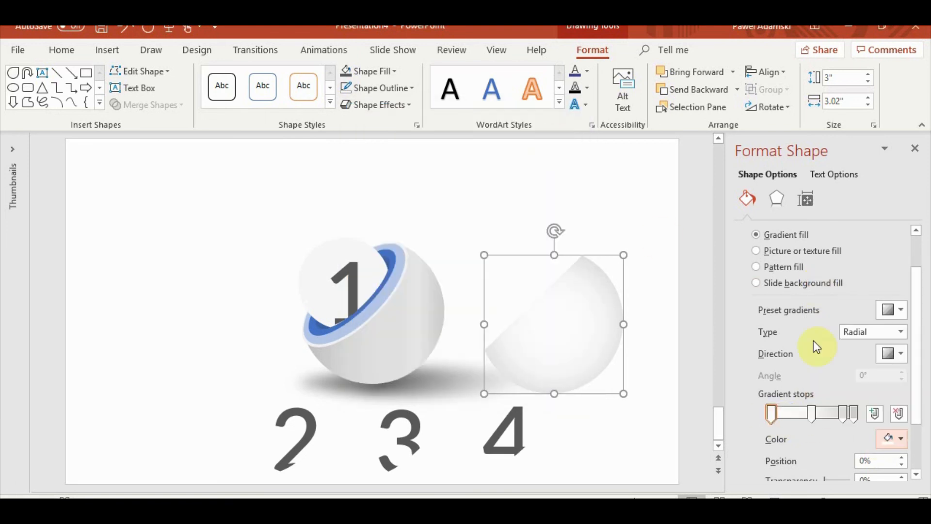
click(848, 417)
Place the restyled body over the sphere and send it to the back, in place of the old body
drag(519, 383, 410, 321)
click(736, 89)
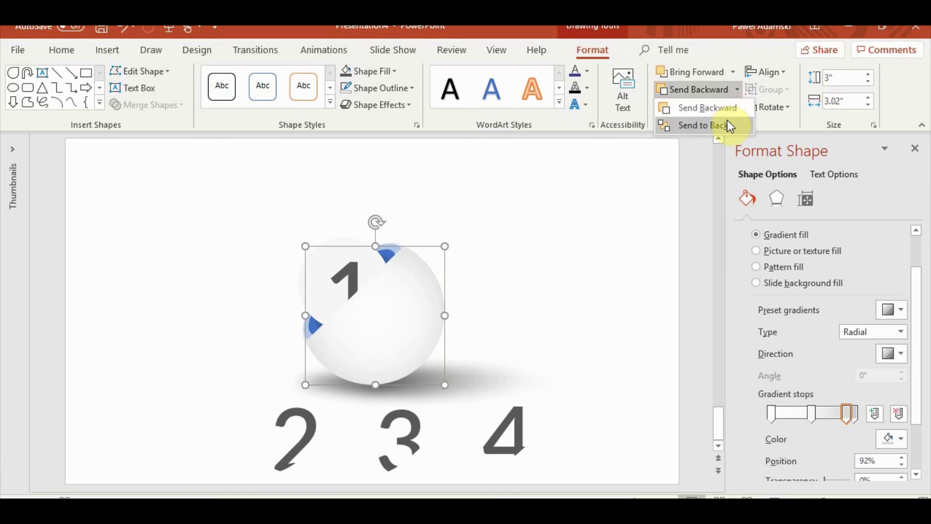
click(727, 120)
click(443, 323)
click(444, 323)
key(Escape)
Send the shadow ellipse to the back again, behind the restyled sphere body
click(445, 381)
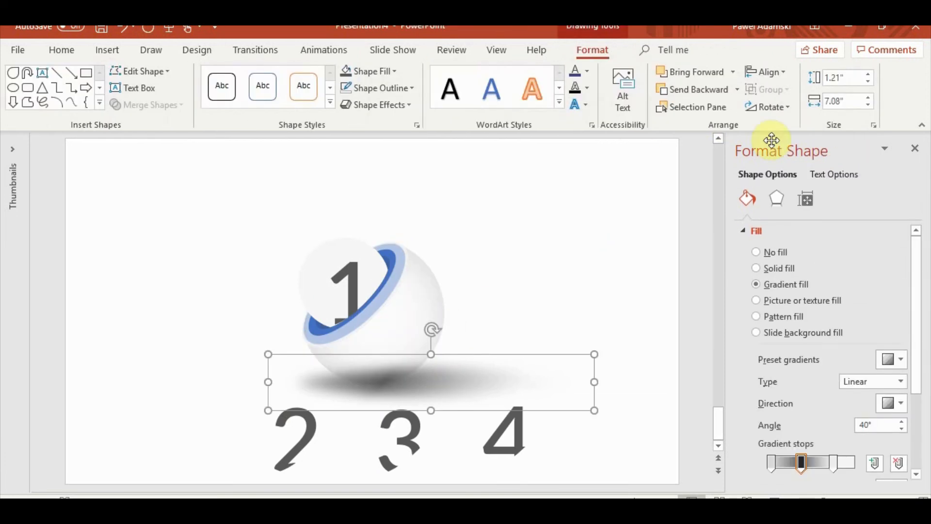
click(734, 91)
click(722, 125)
click(606, 262)
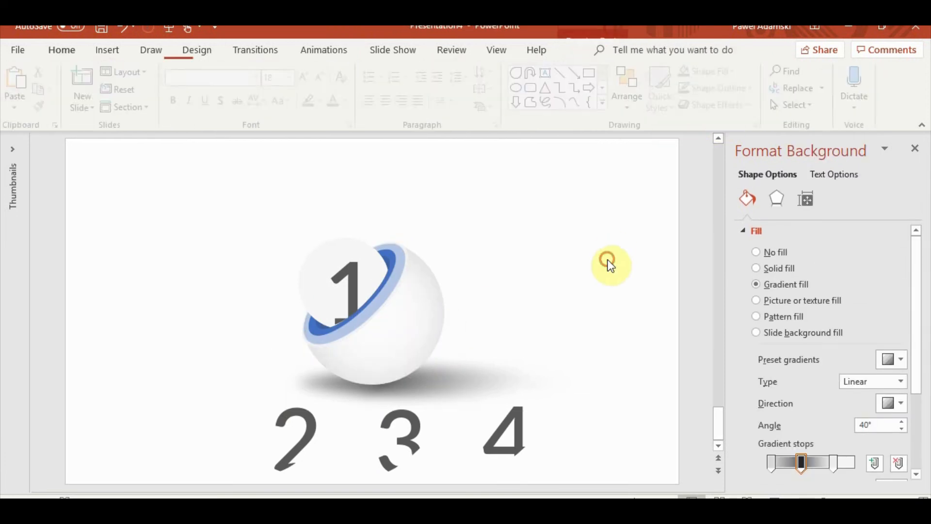
Lighten the shadow's middle gradient stop to a theme grey with 0% transparency and nudge the ellipse into place
click(479, 371)
scroll(908, 434, down, 3)
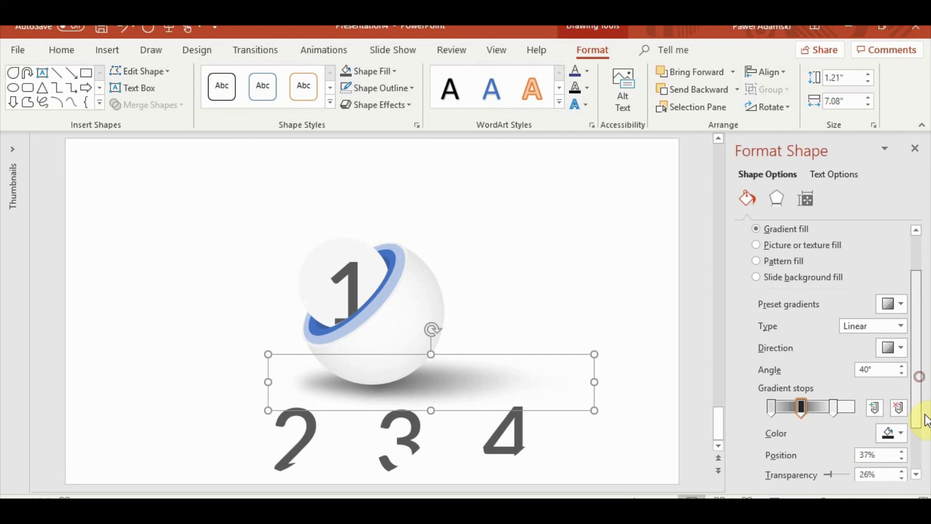
click(891, 428)
click(835, 295)
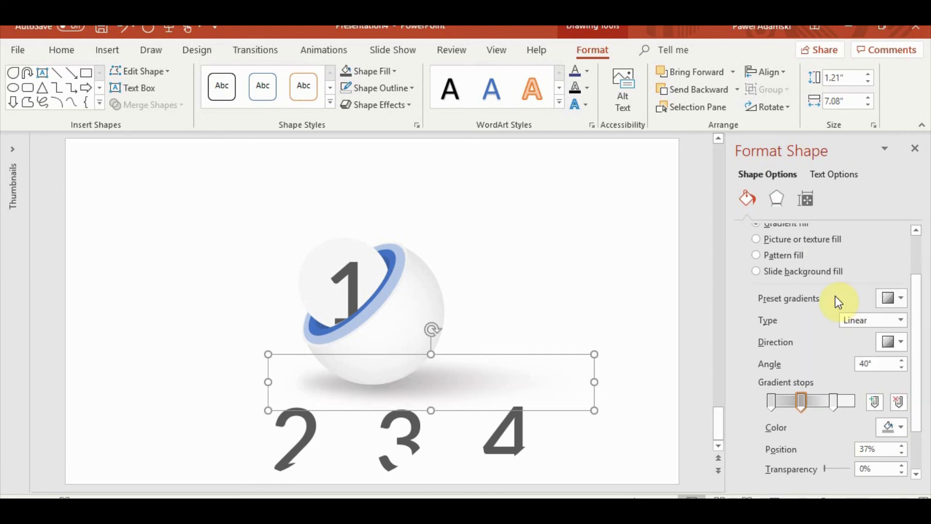
click(571, 310)
drag(453, 395, 452, 387)
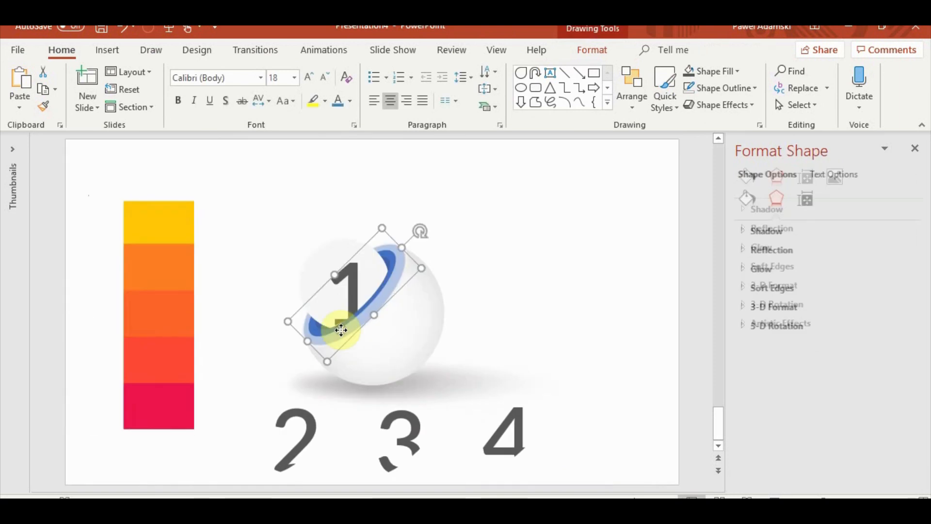
Shrink the grouped yellow-ringed sphere to 4.97" by 2.61", move it to the slide's top, and place a copy beneath it
double_click(336, 326)
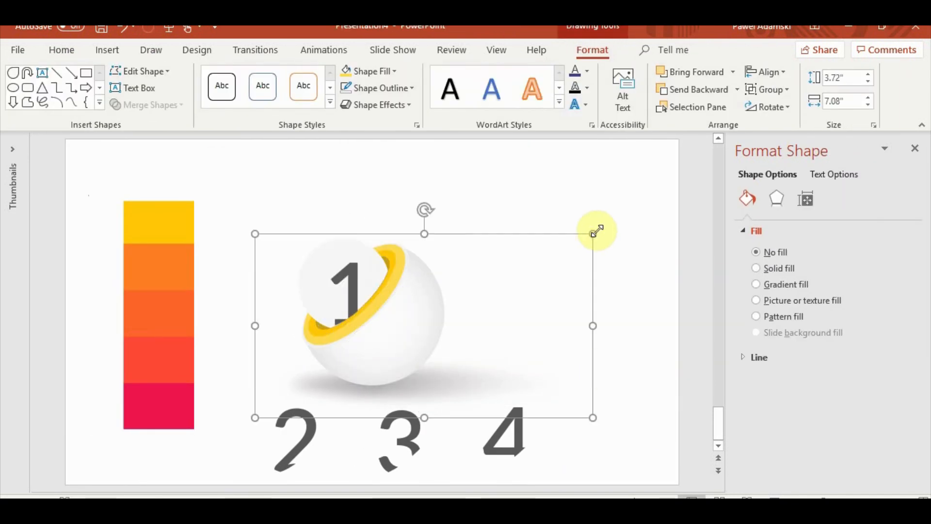
drag(597, 231, 488, 310)
drag(391, 360, 357, 215)
drag(405, 251, 418, 380)
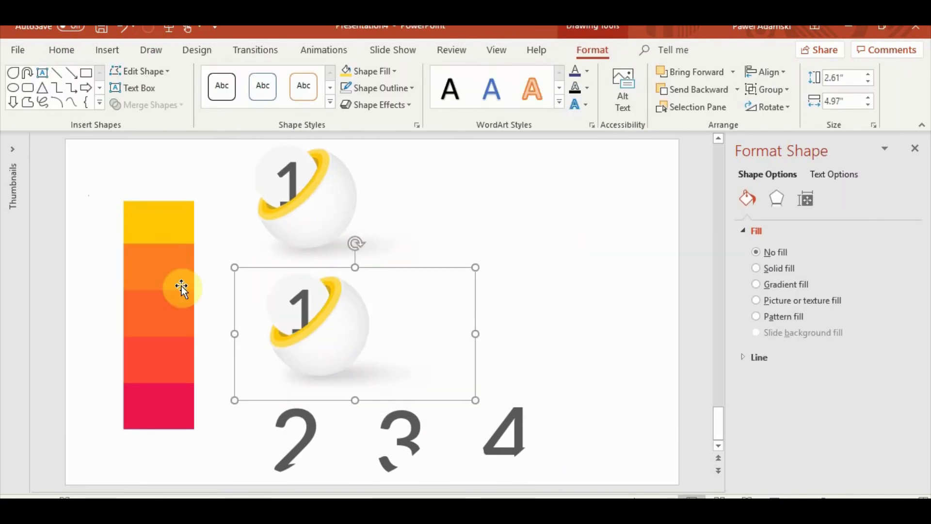
Recolour the lower copy's ring with the palette orange, using custom RGB 255, 145, 63 as the lighter shade
click(278, 335)
click(307, 304)
click(367, 71)
click(386, 245)
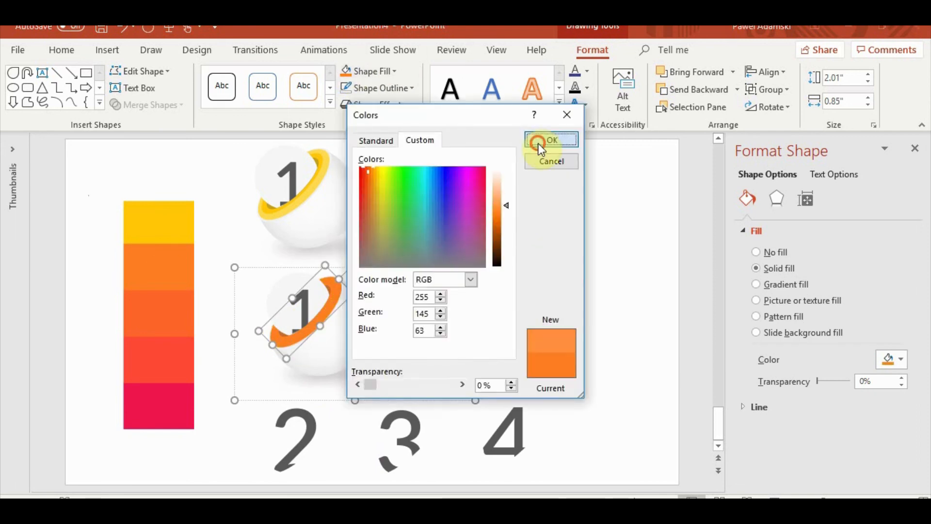
click(537, 141)
click(362, 355)
click(363, 355)
Enlarge the orange-ringed sphere copy and select its number 1
drag(475, 397, 542, 434)
right_click(349, 308)
click(494, 184)
click(322, 321)
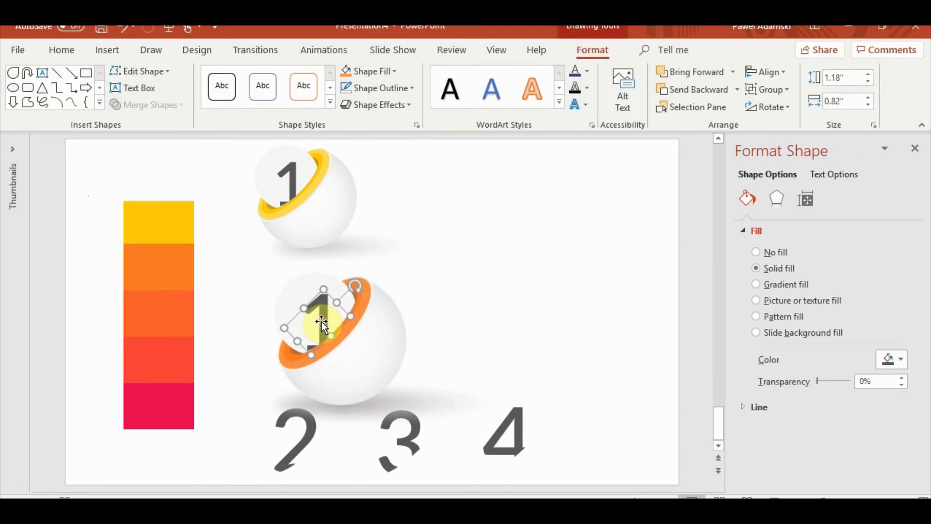
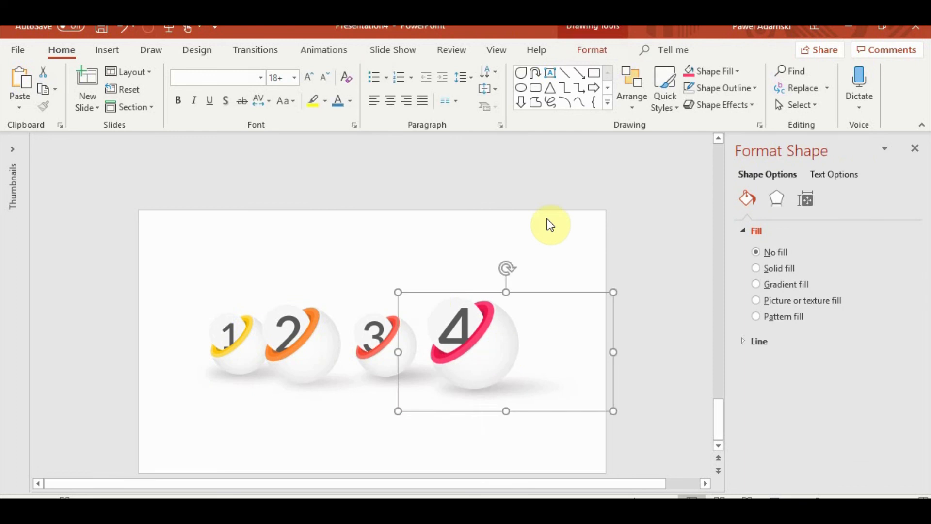
Close the formatting pane and fine-tune the height and position of the shadows beneath spheres 1 and 2
click(548, 223)
click(748, 497)
key(Escape)
click(509, 381)
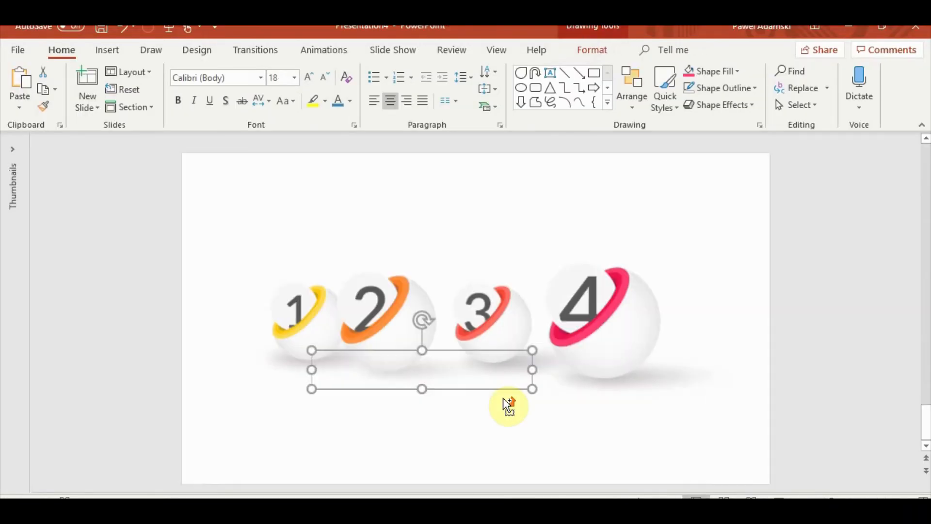
scroll(509, 405, up, 5)
click(609, 299)
click(565, 276)
click(582, 379)
click(271, 310)
drag(287, 257, 287, 275)
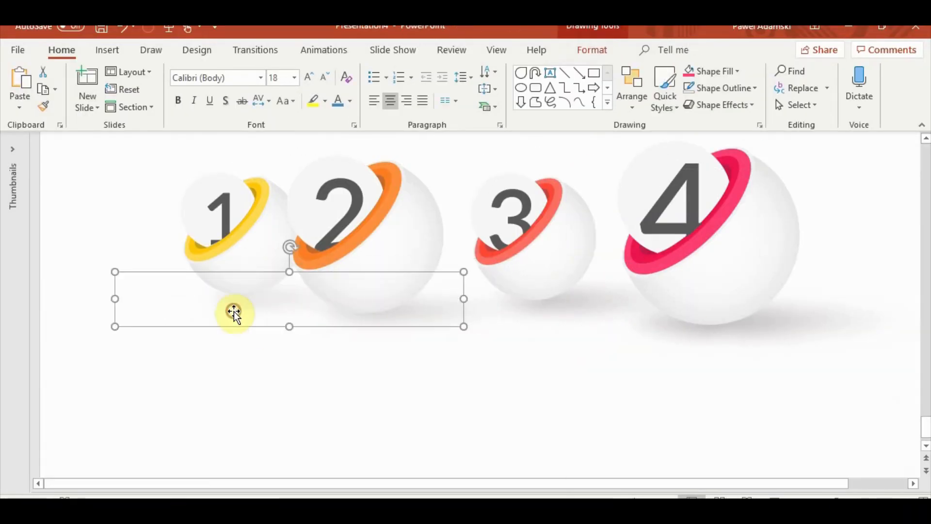
drag(233, 313, 233, 307)
mouse_move(115, 292)
mouse_down()
mouse_move(70, 292)
mouse_move(115, 292)
mouse_up()
drag(183, 301, 183, 307)
drag(289, 269, 289, 273)
drag(257, 304, 258, 310)
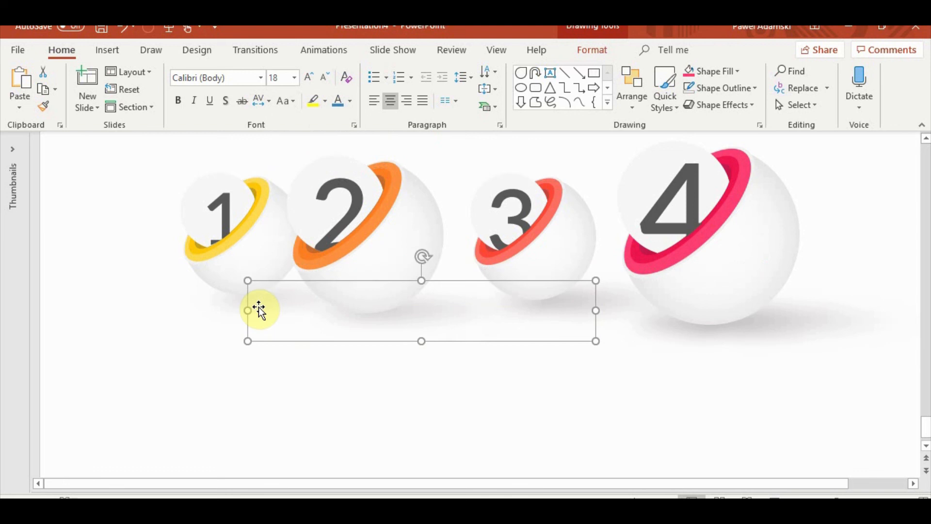
click(482, 385)
Ungroup sphere 4 and regroup its ball, ring and number without the shadow
scroll(482, 385, down, 5)
click(388, 325)
click(492, 330)
drag(431, 187, 547, 369)
right_click(617, 353)
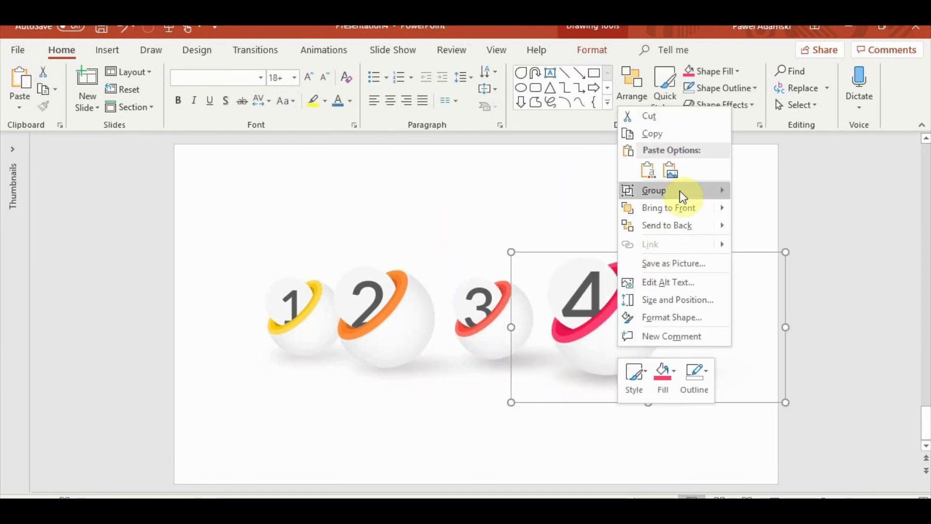
mouse_move(679, 193)
click(761, 224)
shift+click(695, 379)
key(ctrl+g)
Apply a Fly In animation from the top to all four sphere groups, leaving their shadows out
click(308, 202)
click(285, 334)
shift+click(388, 322)
shift+click(492, 322)
shift+click(607, 323)
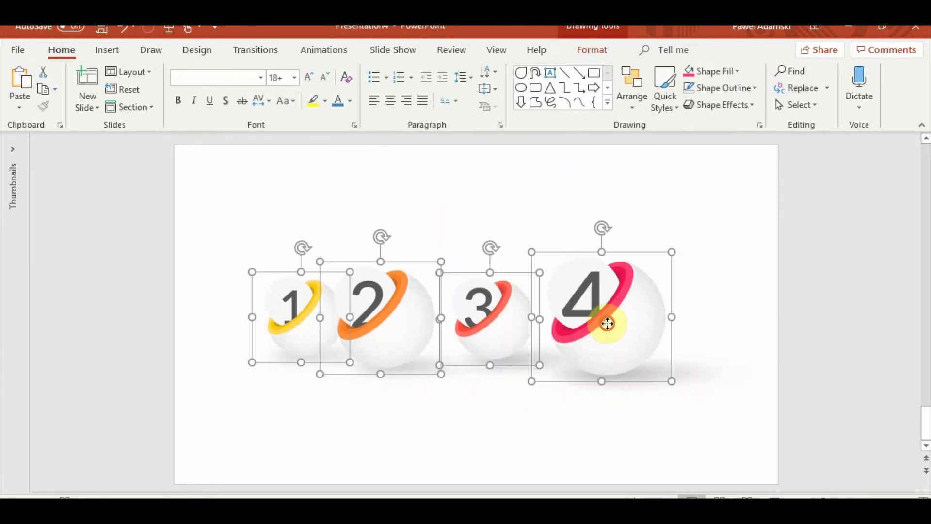
click(332, 52)
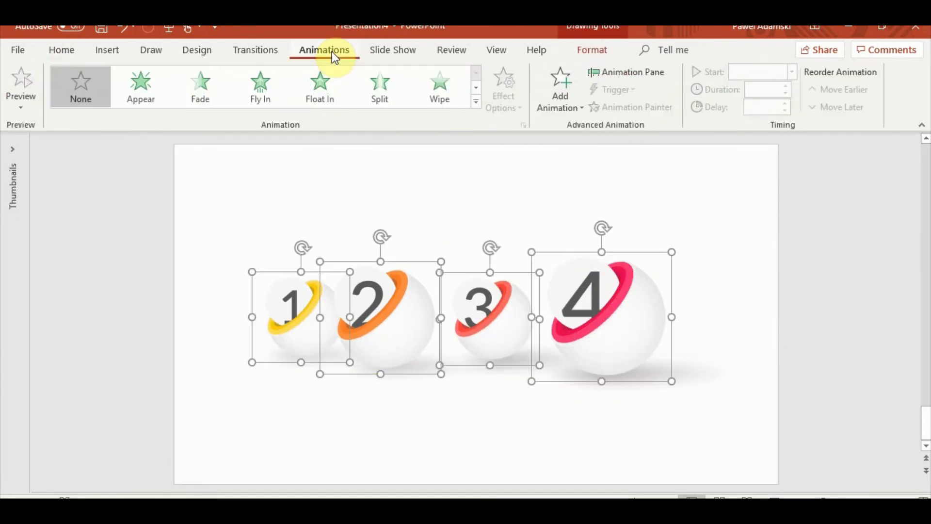
click(308, 88)
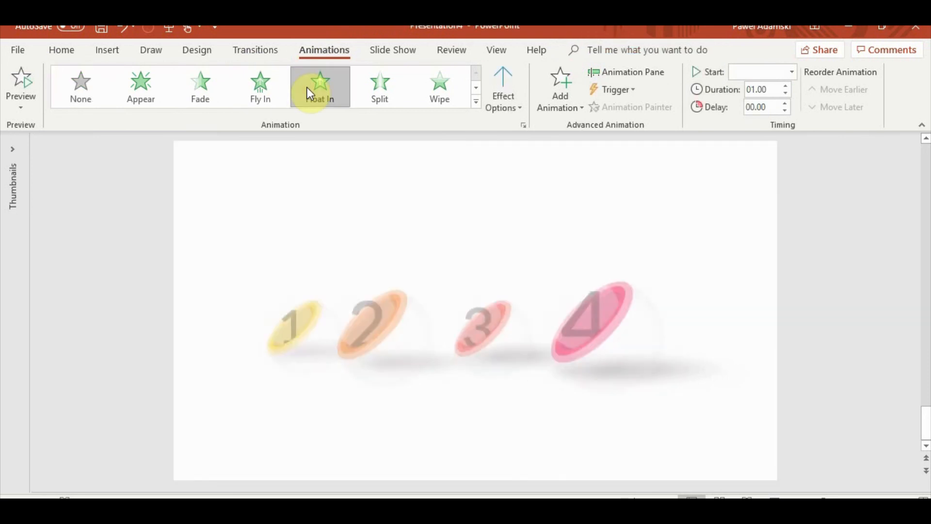
click(265, 86)
click(490, 98)
click(534, 271)
Display the Animation Pane and set the duration of all four Fly In effects to 1.25 seconds
click(631, 73)
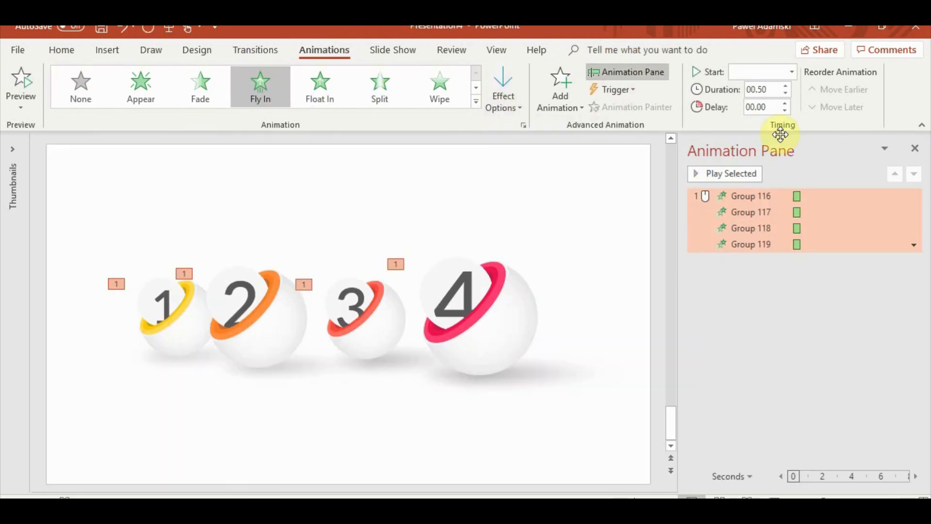
click(787, 86)
click(786, 86)
click(790, 85)
Give all four Fly In effects a bounce end of 0.75 seconds
right_click(743, 196)
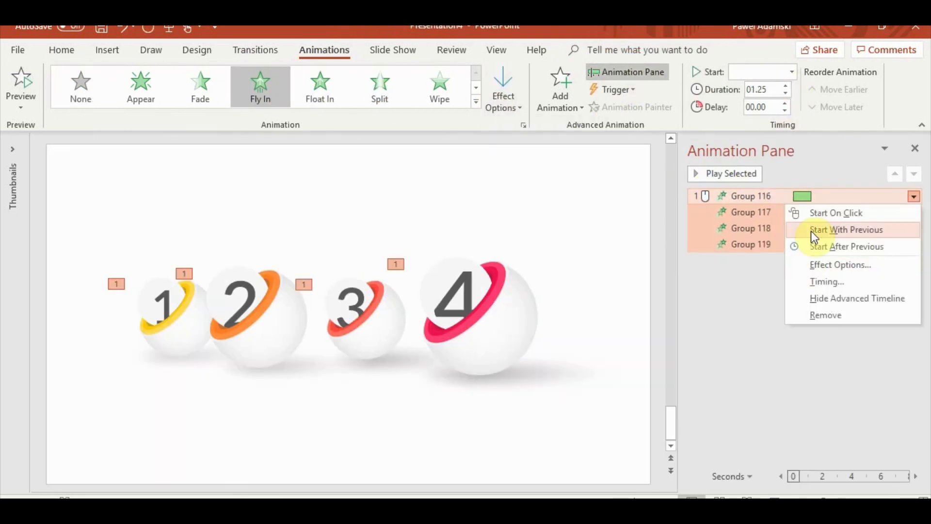
click(813, 264)
click(503, 381)
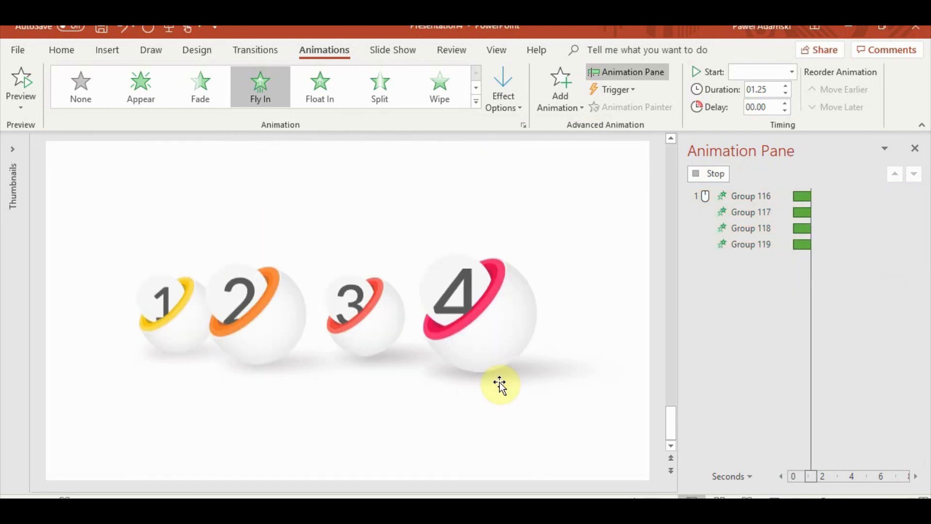
double_click(780, 228)
click(505, 380)
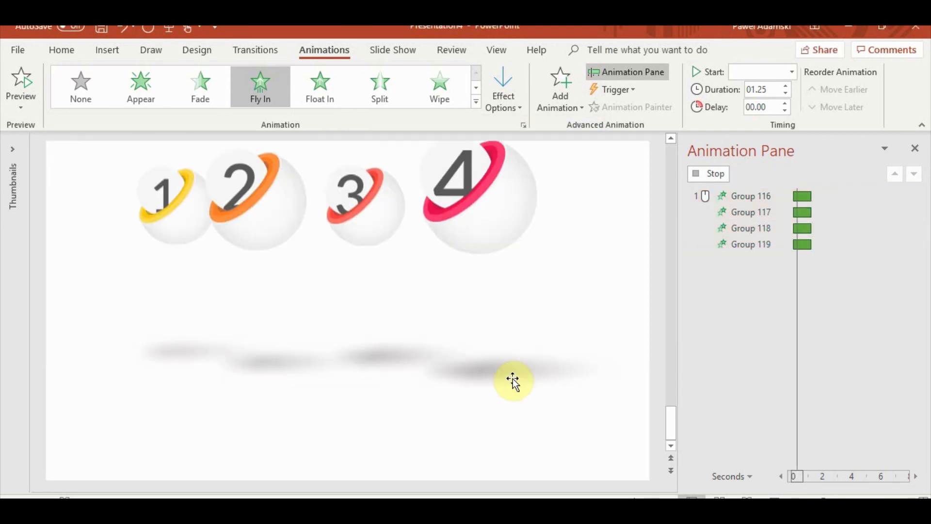
right_click(761, 247)
click(819, 312)
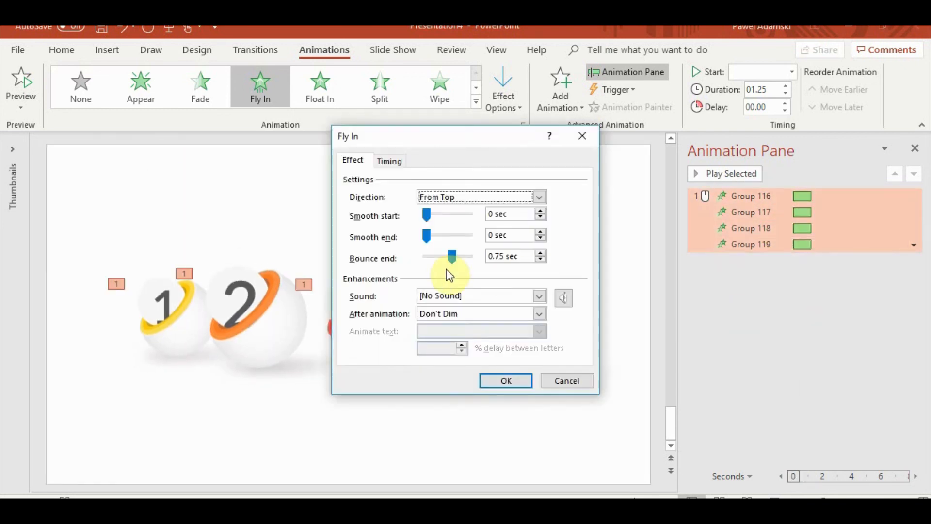
click(506, 381)
Stagger the Fly In effects: delay and lengthen sphere 2, delay sphere 3 by 0.20 seconds, and give sphere 4 a 0.60-second delay and 2.00-second duration
click(727, 212)
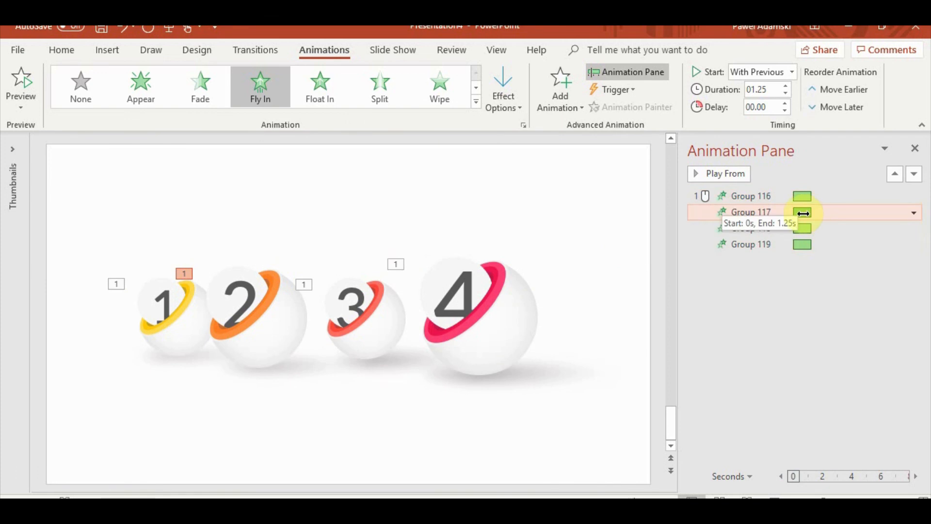
click(798, 228)
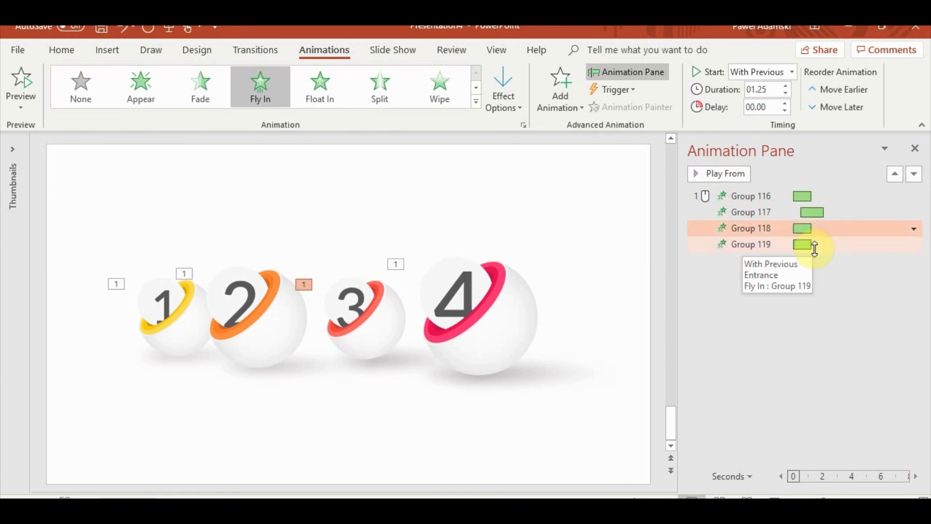
click(814, 244)
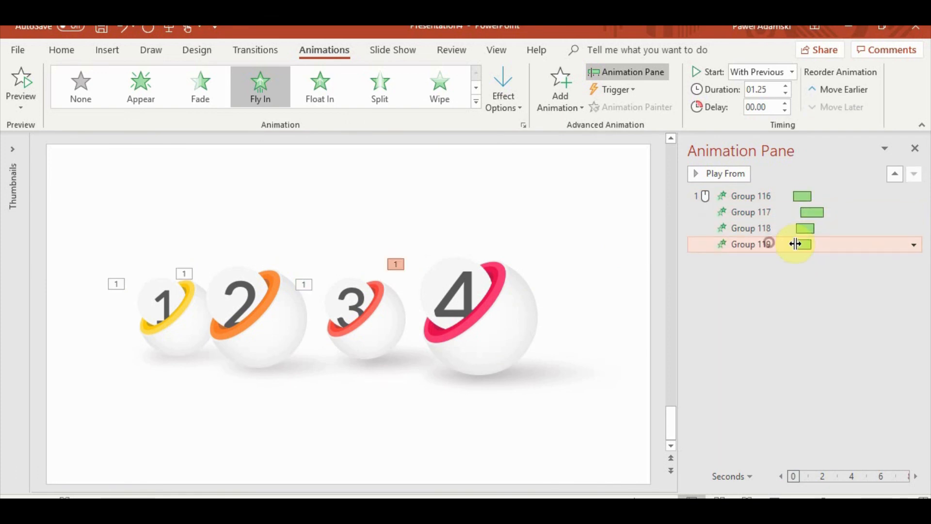
mouse_move(824, 244)
mouse_down()
mouse_move(834, 244)
mouse_move(819, 244)
mouse_up()
click(741, 176)
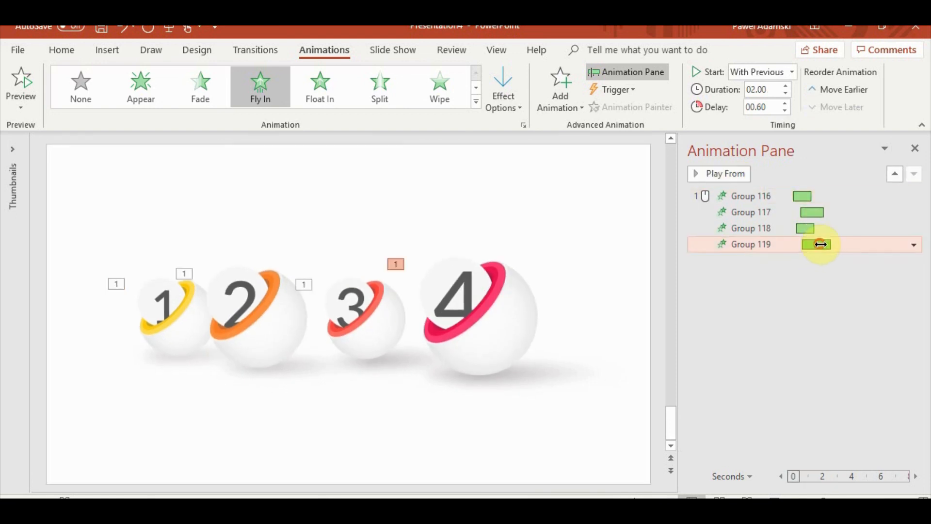
click(729, 176)
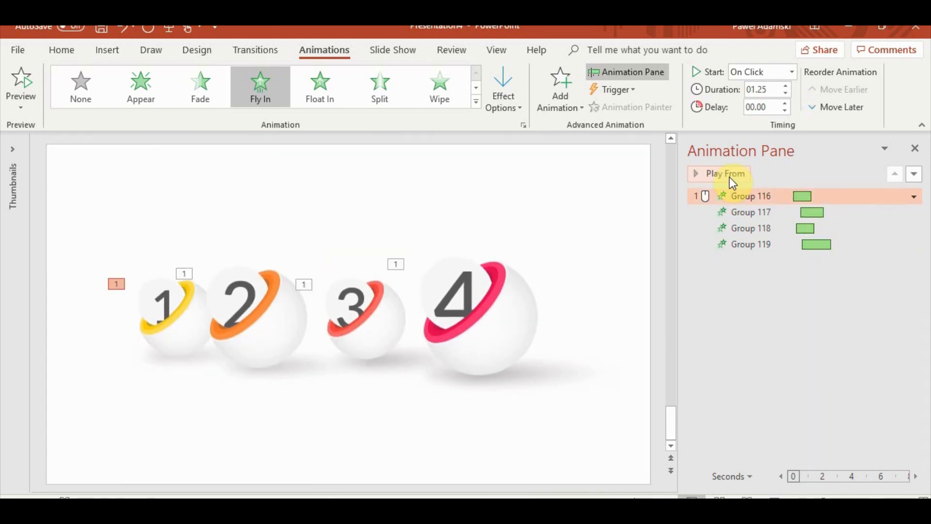
Reapply the bounce end setting to all four staggered Fly In effects together
shift+click(763, 243)
right_click(762, 244)
click(811, 308)
click(493, 373)
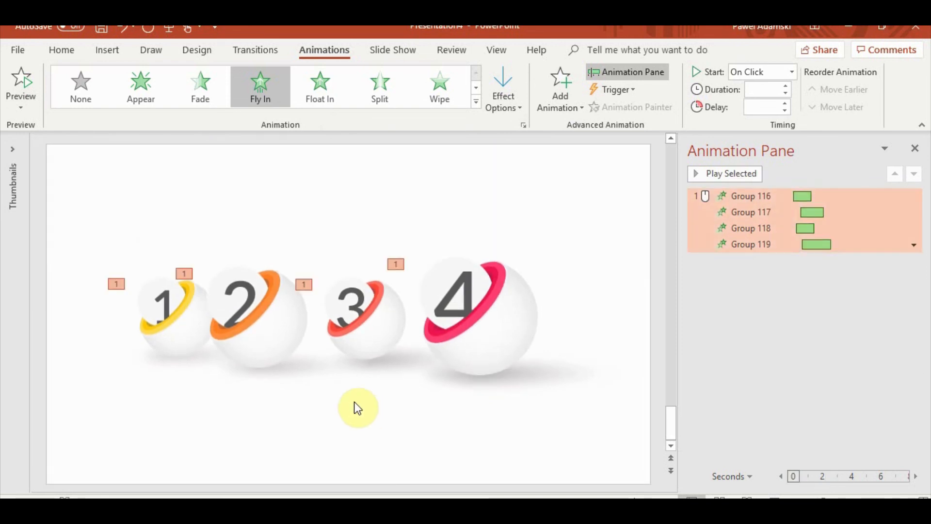
Add a Fade to sphere 1's shadow, directly after sphere 1 in the animation order, with a 0.75-second delay, and preview the sequence
click(164, 368)
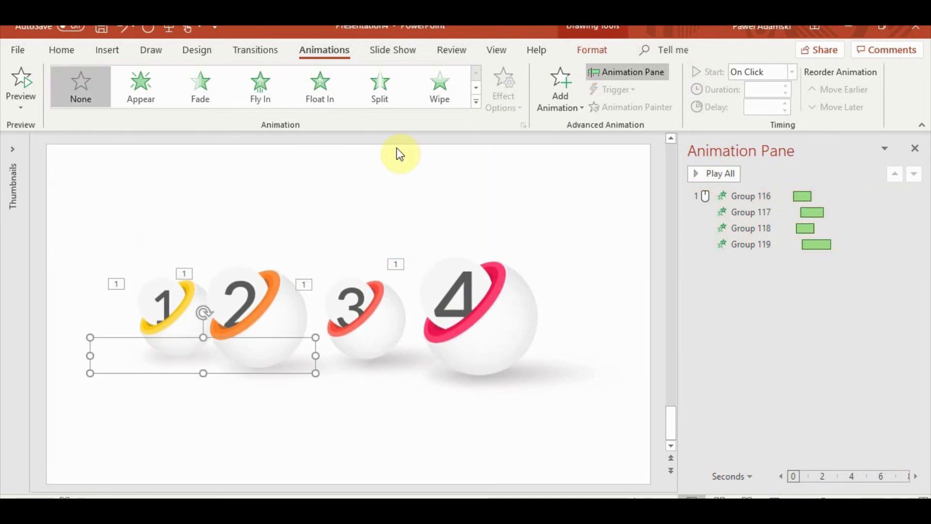
click(213, 89)
drag(749, 258, 759, 208)
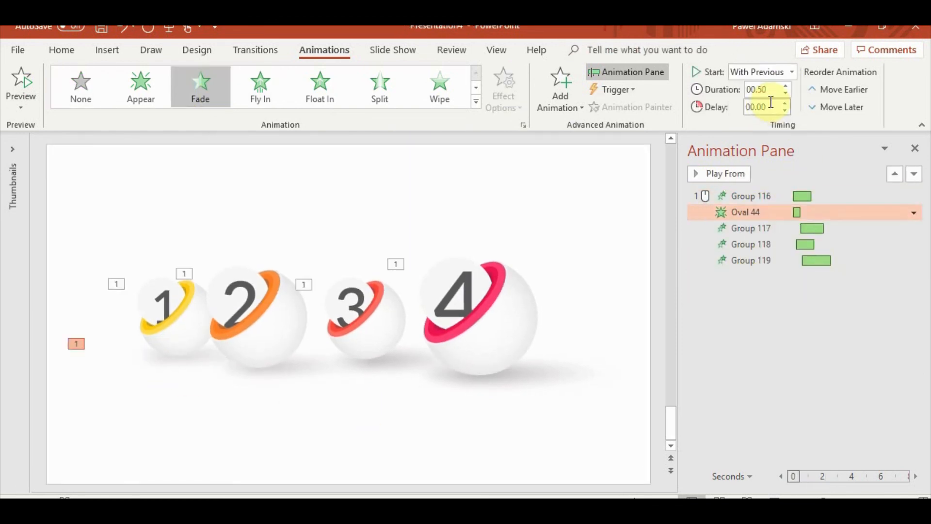
click(785, 102)
click(785, 103)
click(785, 103)
click(738, 194)
click(735, 175)
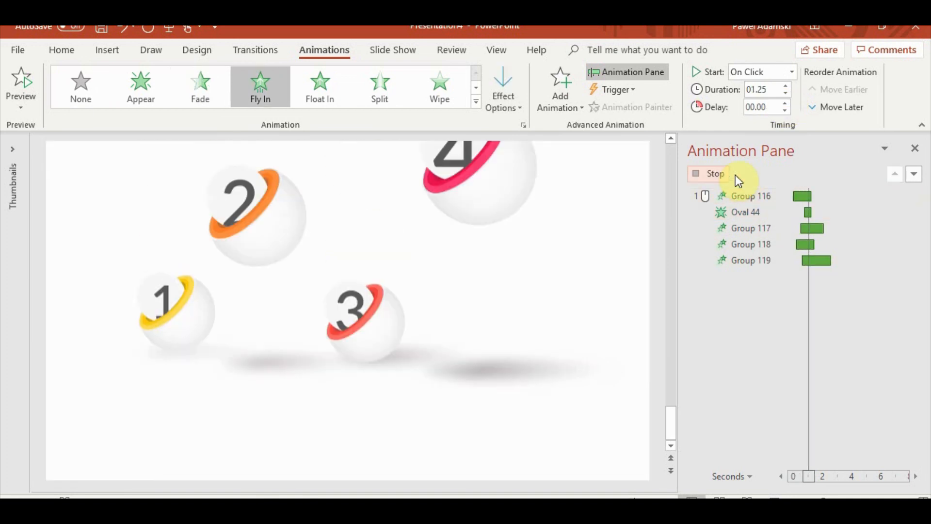
Copy the Fade onto sphere 2's shadow, place it after sphere 2's Fly In, and set its delay to 1.50 seconds
click(149, 360)
click(665, 108)
click(327, 367)
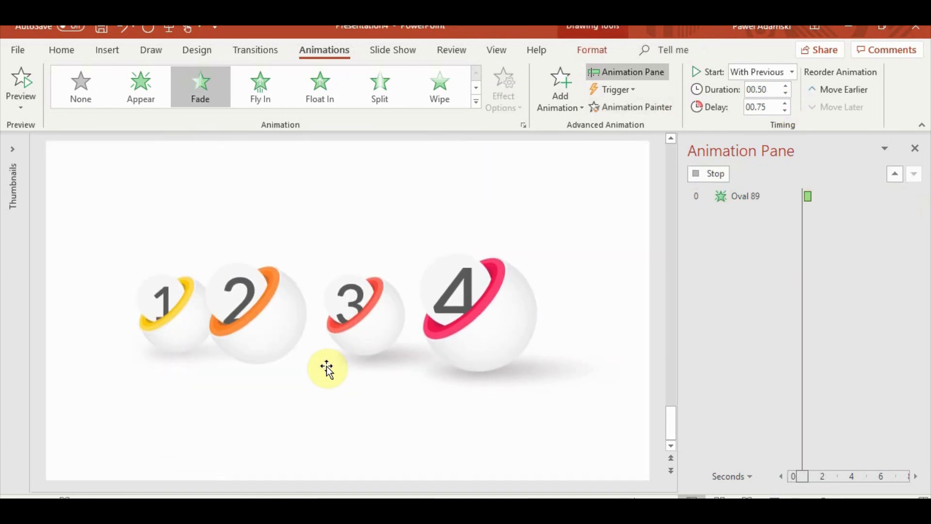
drag(739, 275, 741, 238)
click(784, 110)
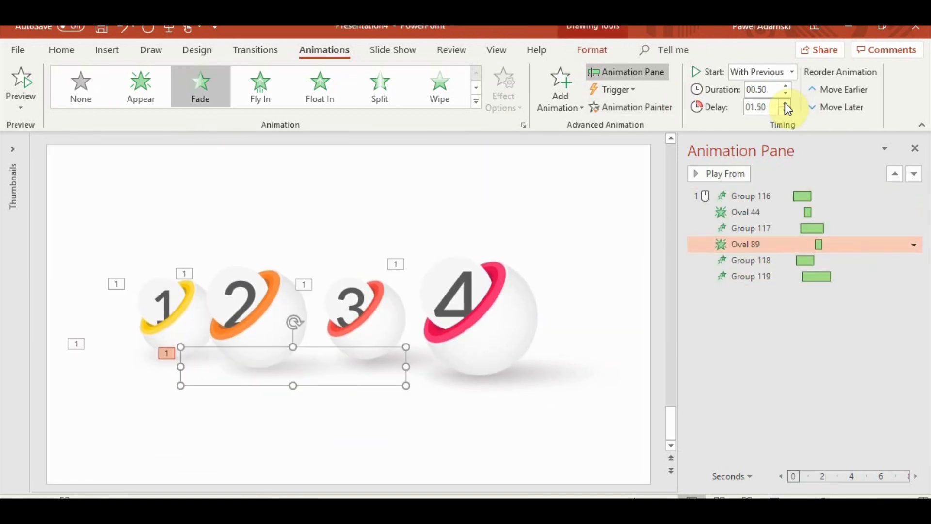
Copy the Fade onto sphere 3's shadow, place it after sphere 3's Fly In, and set its delay to 1.00 second
click(272, 451)
click(214, 377)
click(628, 108)
click(419, 358)
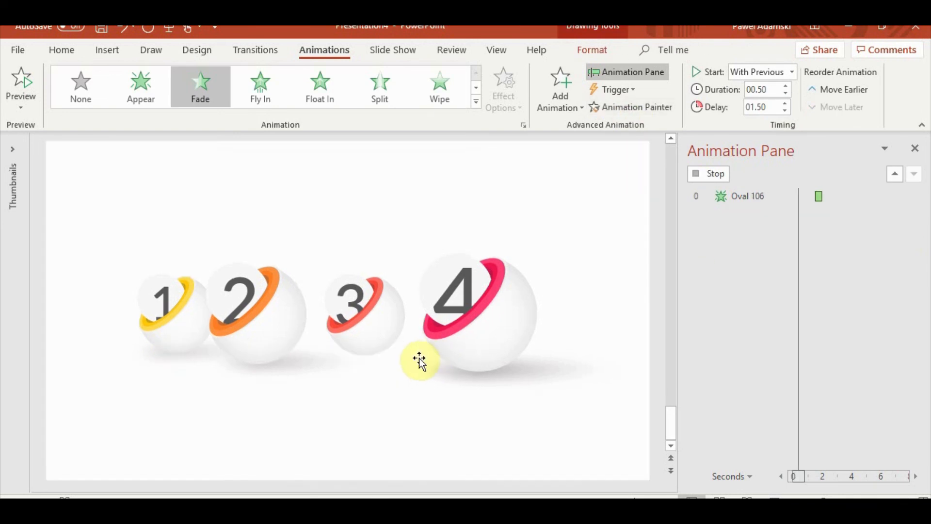
drag(764, 292, 755, 270)
click(786, 111)
click(785, 110)
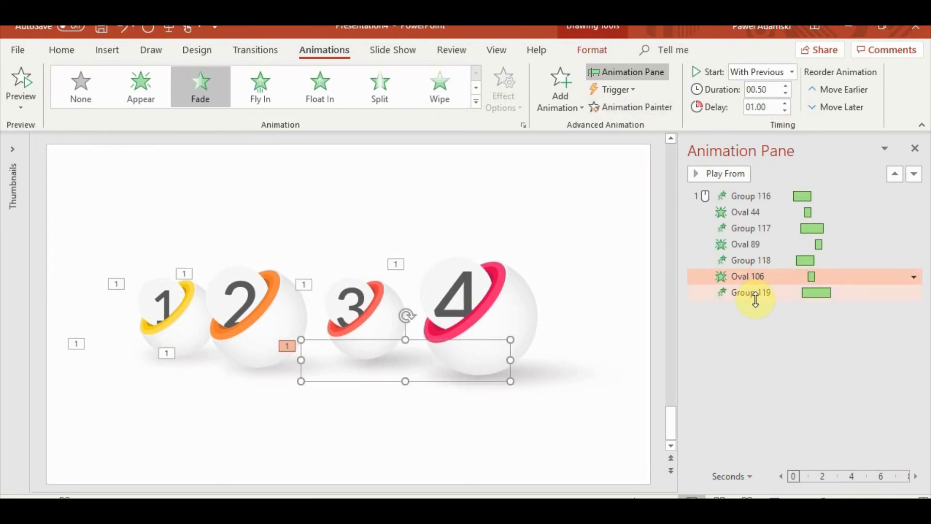
Copy the Fade onto sphere 4's shadow with a duration of 0.75 seconds and a delay of about 1.75 seconds
click(628, 108)
click(524, 378)
click(785, 87)
click(786, 102)
click(786, 102)
click(786, 103)
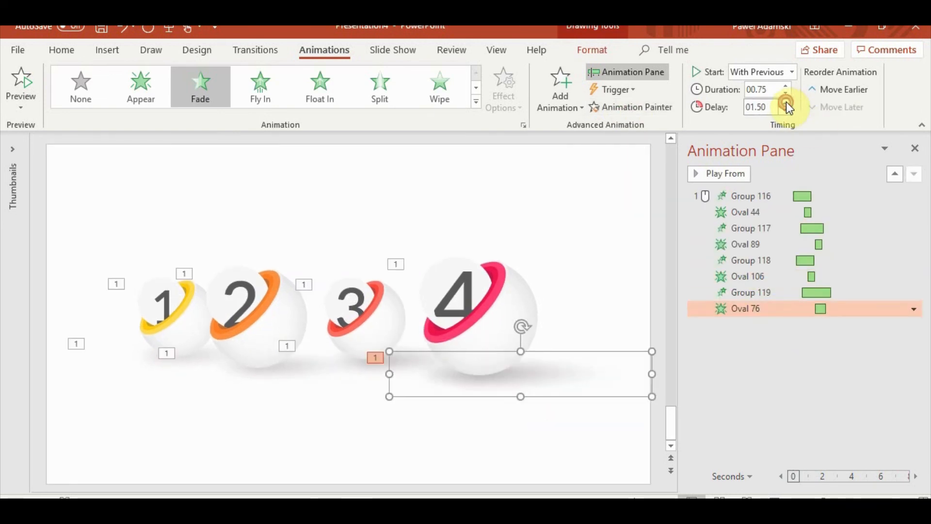
click(786, 103)
click(786, 102)
click(784, 110)
Run the slide as a slide show to check the animations, and return to editing
click(597, 436)
key(shift+F5)
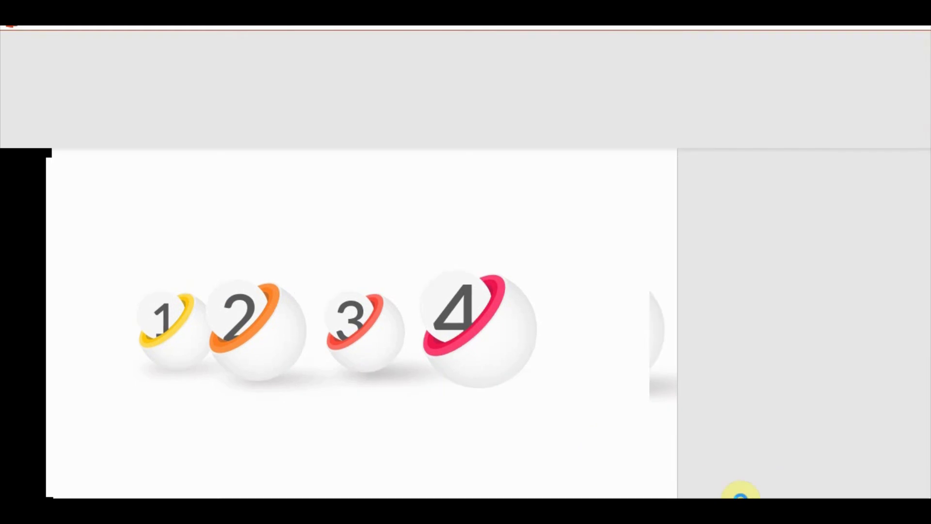
key(Escape)
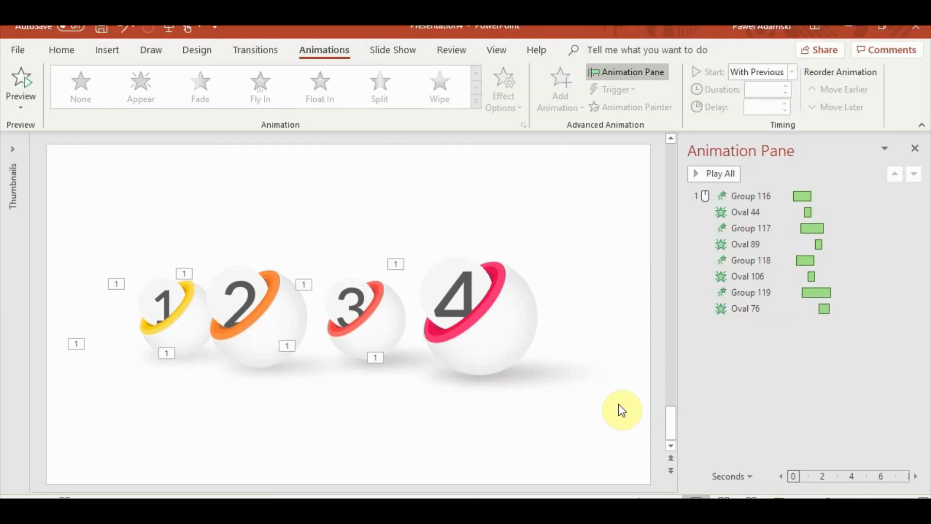
Shrink sphere 3 and move it higher between spheres 2 and 4
click(376, 304)
drag(411, 364, 386, 337)
drag(359, 318, 384, 301)
Move sphere 3's shadow up beneath the smaller sphere and reduce the shadow's size to match
click(417, 359)
click(401, 358)
drag(402, 357, 401, 314)
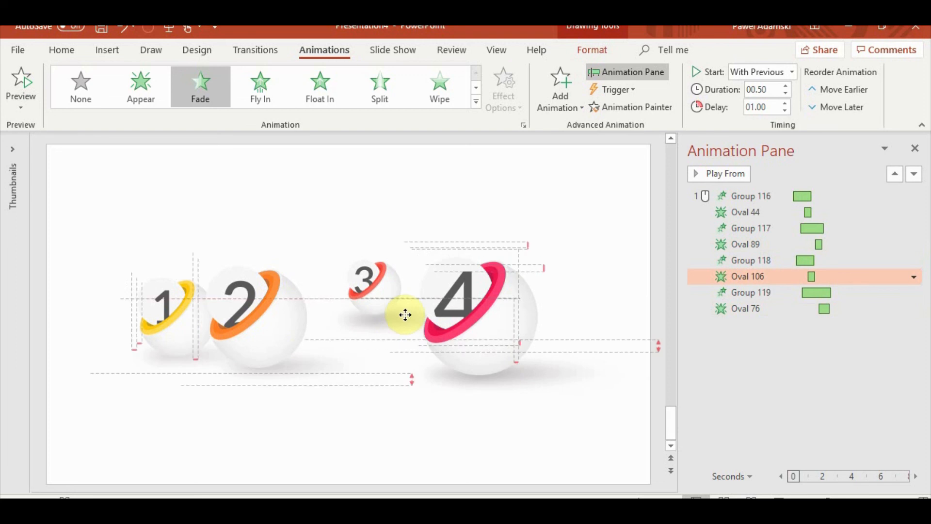
drag(510, 341, 507, 329)
drag(404, 316, 390, 313)
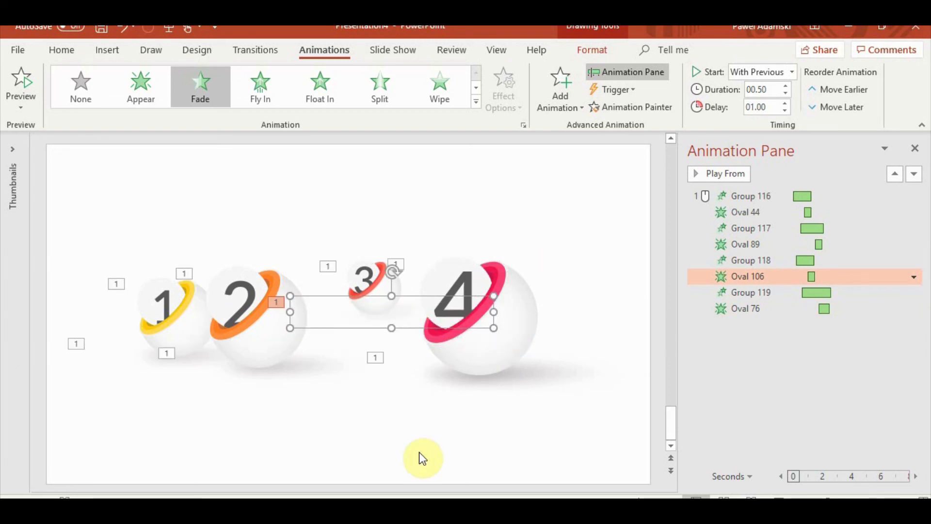
click(421, 451)
Start sphere 3's Fly In at 0 seconds, extend it to end at about 1.8 seconds, and set its shadow's delay to 1.50 seconds
click(390, 305)
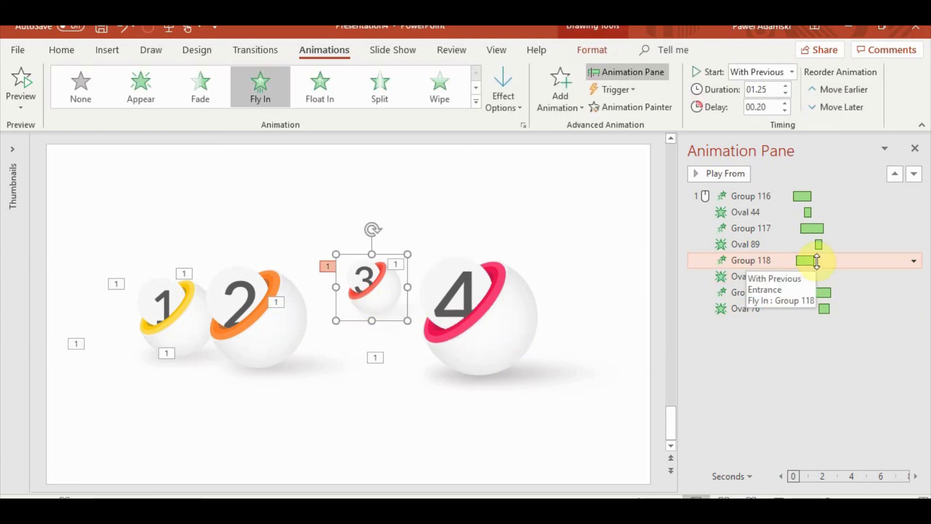
mouse_move(815, 257)
mouse_down()
mouse_move(807, 261)
mouse_move(820, 260)
mouse_up()
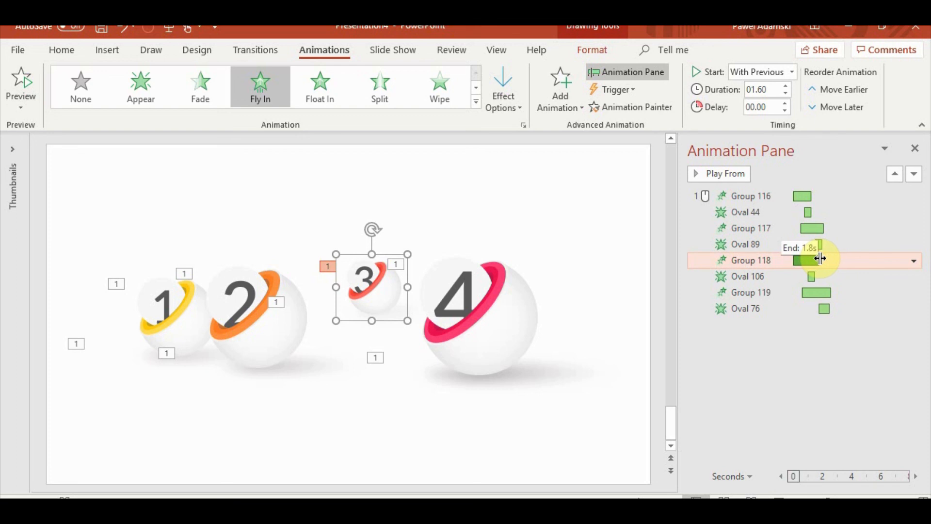
click(773, 276)
click(785, 103)
click(784, 103)
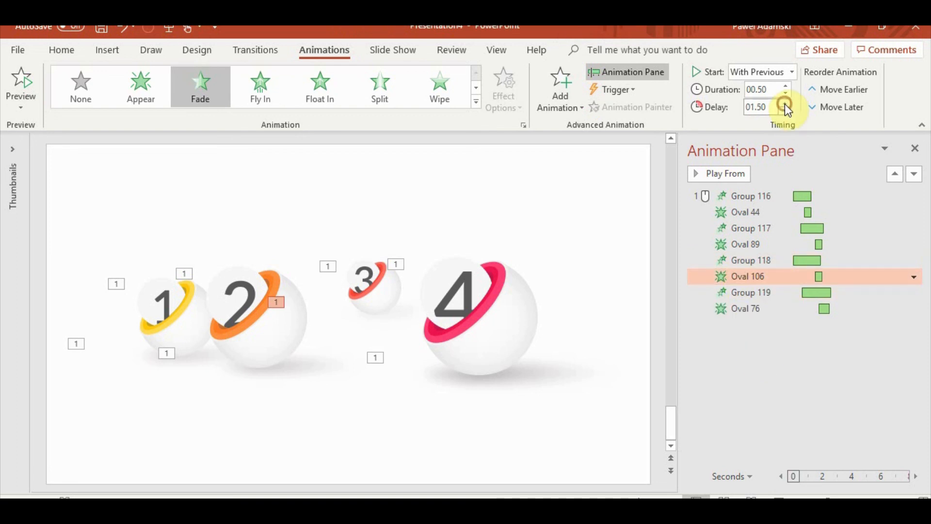
Preview the whole animation sequence from sphere 1 onward and select sphere 4's Fly In effect
click(741, 196)
click(732, 172)
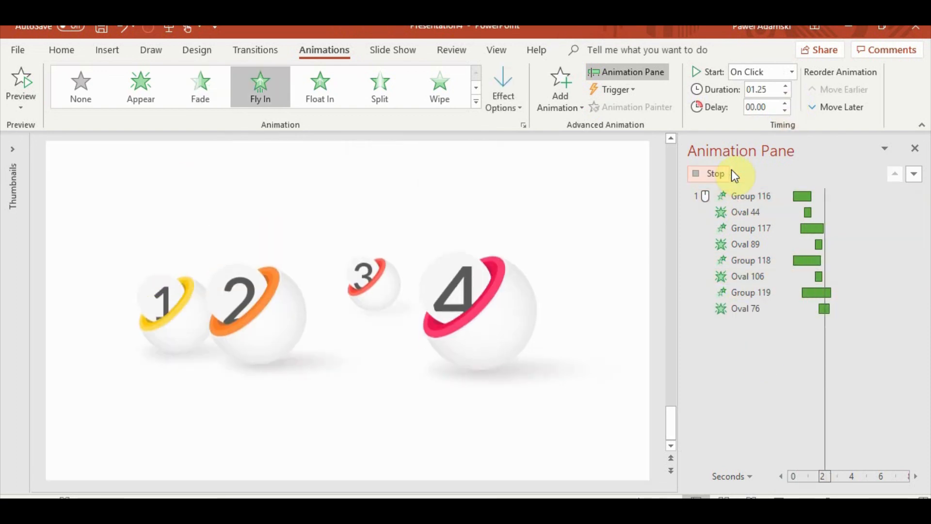
click(767, 291)
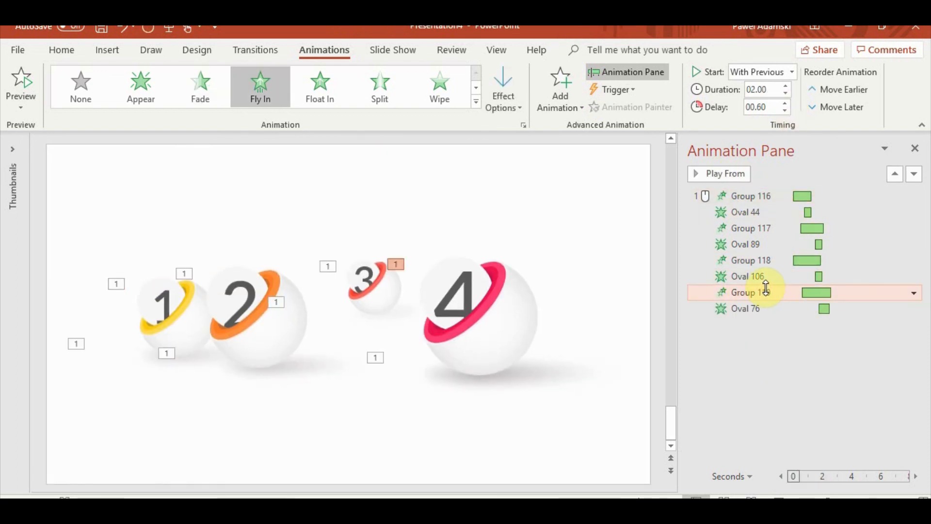
Set sphere 4's Fly In duration to 1.50 seconds and its delay to 1.00 second
click(784, 110)
click(785, 104)
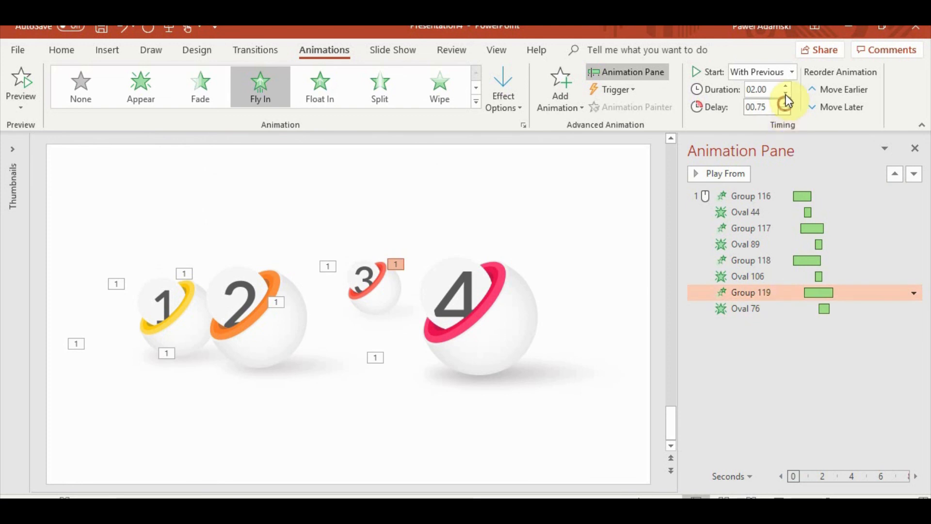
click(785, 93)
click(785, 94)
click(786, 104)
click(786, 103)
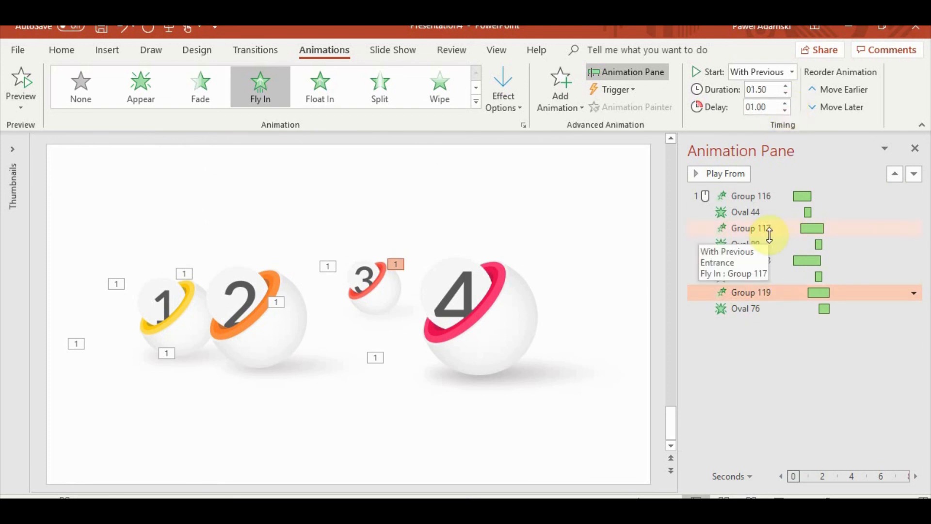
Set sphere 2's Fly In duration to 1.50 seconds and its delay to 0.75 seconds
click(764, 228)
click(784, 110)
click(784, 104)
click(786, 92)
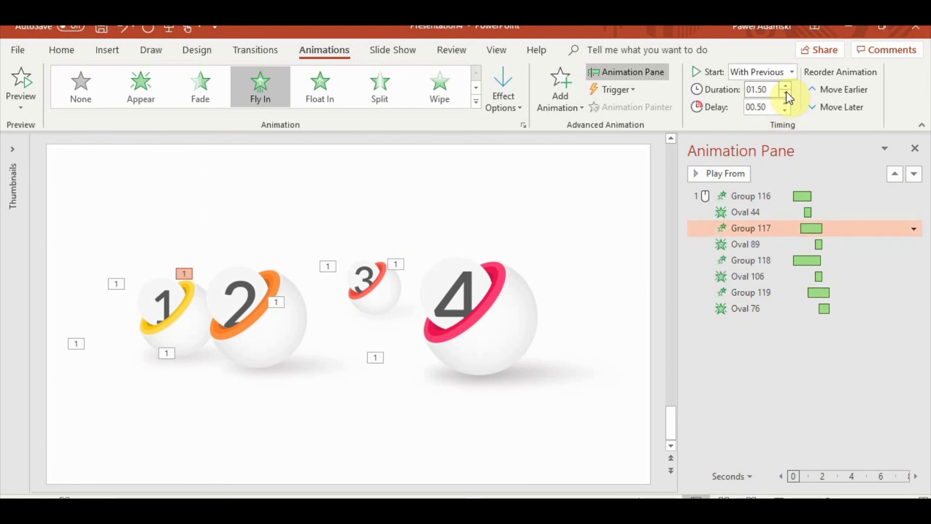
click(786, 92)
click(786, 85)
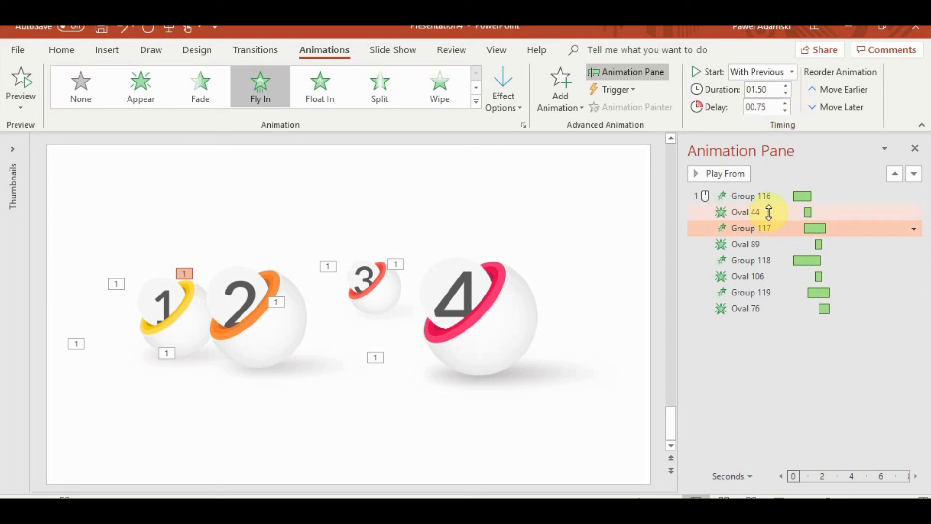
Set sphere 1's Fly In duration to 1.25 seconds with no delay, and play the slide full screen
click(751, 196)
click(785, 92)
click(786, 103)
click(730, 173)
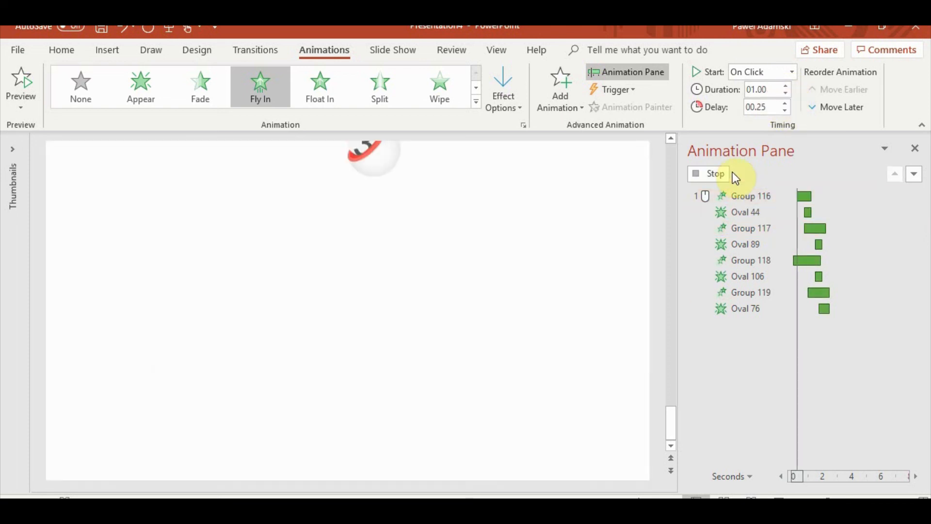
click(785, 87)
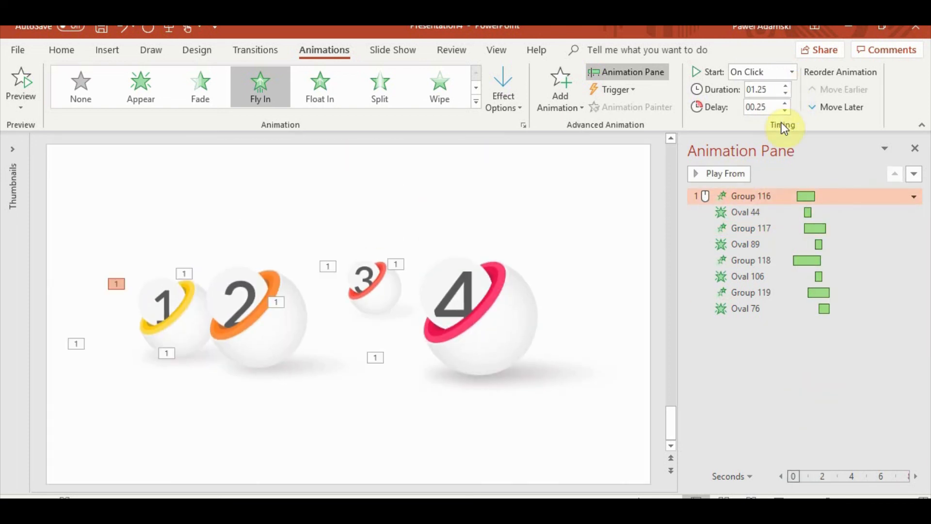
click(785, 111)
click(761, 496)
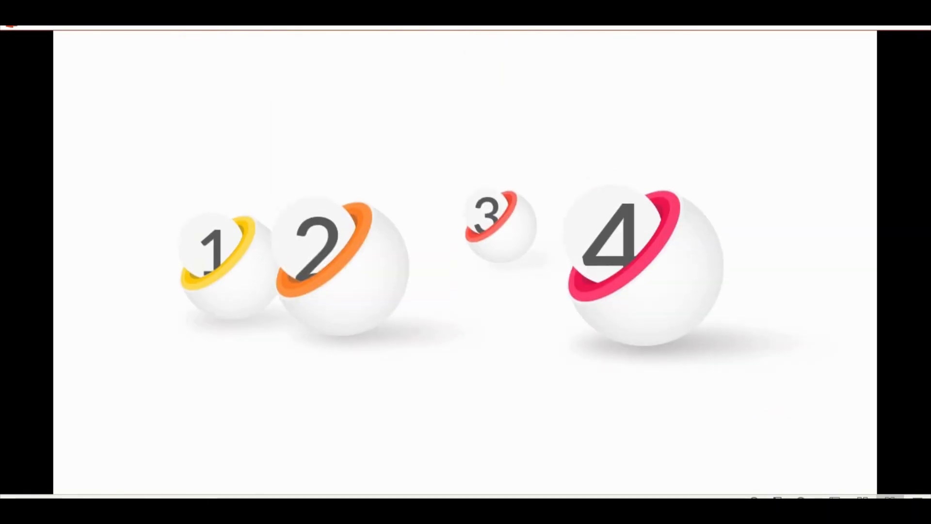
key(Escape)
Try tilting sphere 4's shadow slightly upward and repositioning it beneath the sphere
click(632, 368)
drag(521, 322, 505, 324)
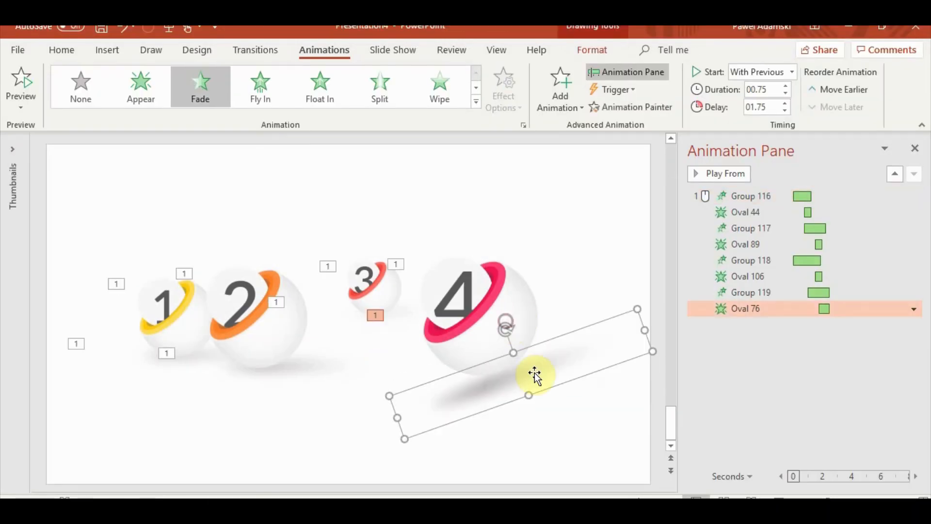
drag(533, 374, 539, 354)
mouse_move(510, 309)
mouse_down()
mouse_move(524, 322)
mouse_move(518, 317)
mouse_up()
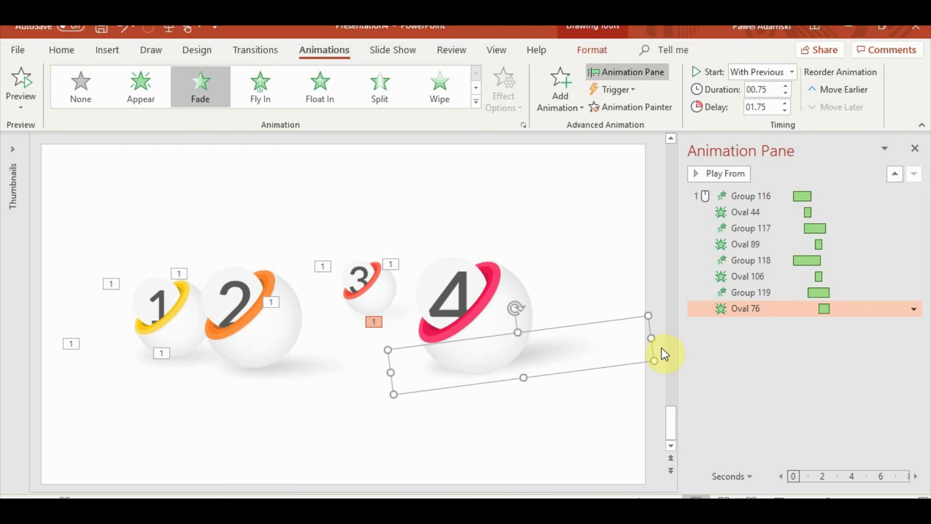
Try moving and narrowing sphere 4's tilted shadow, and undo these changes
drag(529, 357, 511, 289)
drag(648, 322, 556, 332)
drag(420, 360, 491, 362)
key(ctrl+z)
key(ctrl+z)
key(ctrl+z)
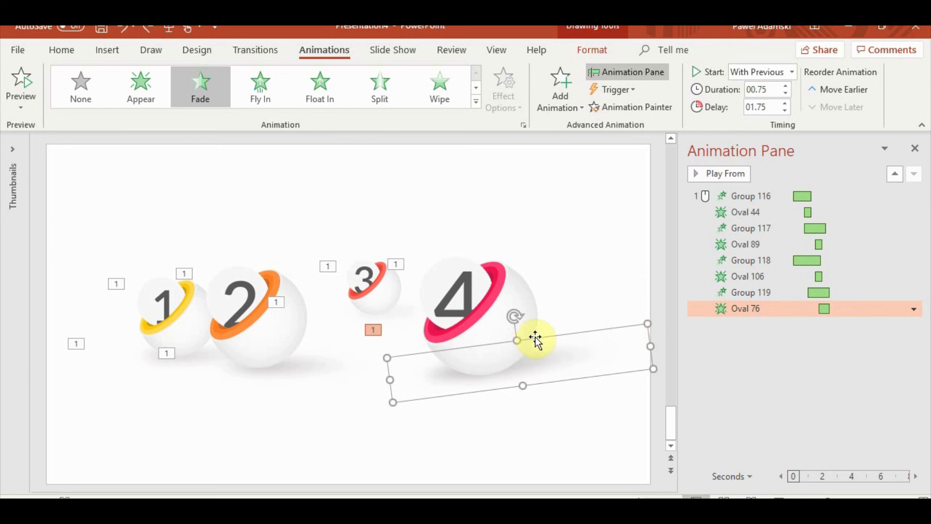
Try raising, rotating and shortening sphere 4's shadow to change how it falls
drag(536, 339, 500, 316)
drag(518, 366, 528, 328)
drag(511, 282, 531, 272)
drag(645, 273, 501, 305)
mouse_move(536, 338)
mouse_down()
mouse_move(499, 330)
mouse_move(540, 343)
mouse_up()
Undo all the trial edits to sphere 4's shadow, back to its horizontal placement, and deselect it
key(ctrl+z)
key(ctrl+z)
key(ctrl+z)
key(ctrl+z)
key(ctrl+z)
key(ctrl+z)
key(ctrl+z)
key(ctrl+z)
key(ctrl+z)
key(ctrl+z)
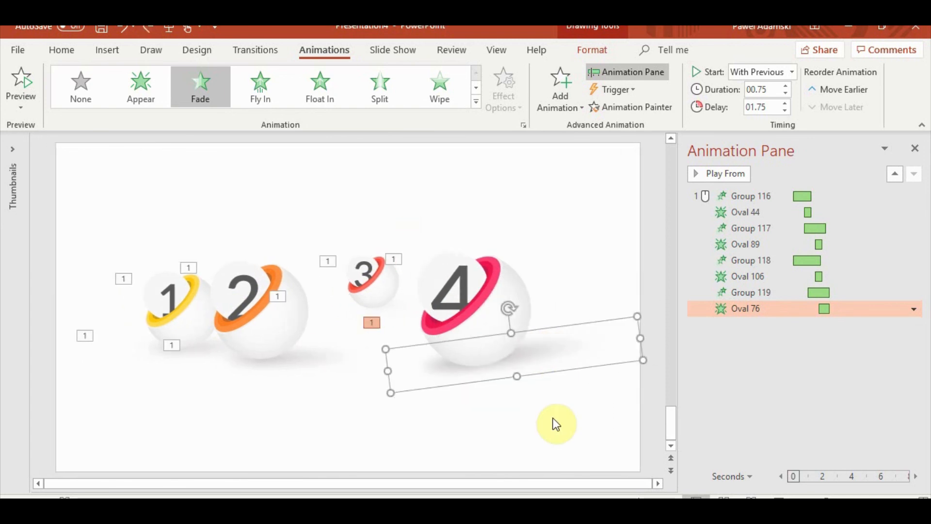
key(ctrl+z)
click(373, 330)
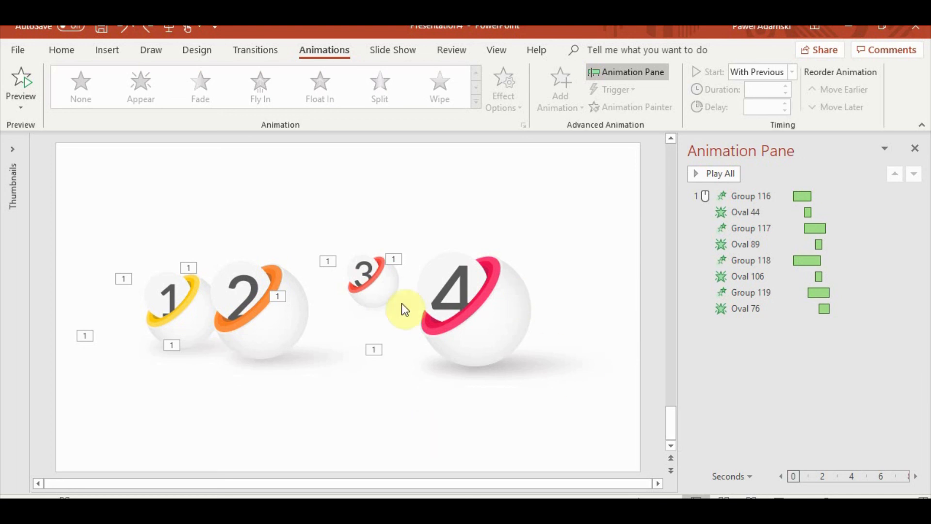
Move spheres 3 and 4 with their shadows closer to sphere 2, shifting sphere 4 farther so it sits next to sphere 3
click(366, 310)
drag(284, 151, 697, 463)
drag(514, 299, 466, 295)
click(497, 312)
shift+click(505, 358)
click(569, 290)
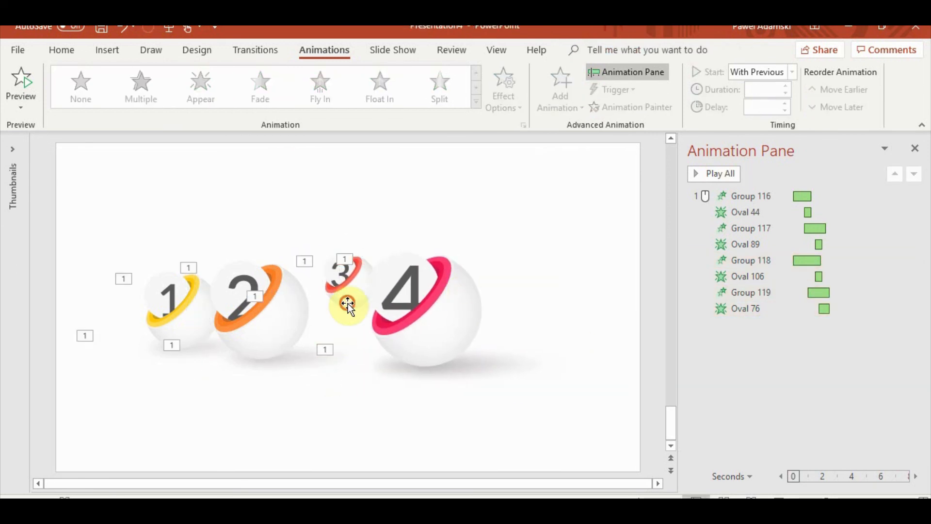
Make sphere 3's shadow slightly taller and reposition it directly beneath the sphere
click(348, 304)
click(368, 323)
click(334, 307)
scroll(356, 354, up, 6)
drag(349, 269, 350, 254)
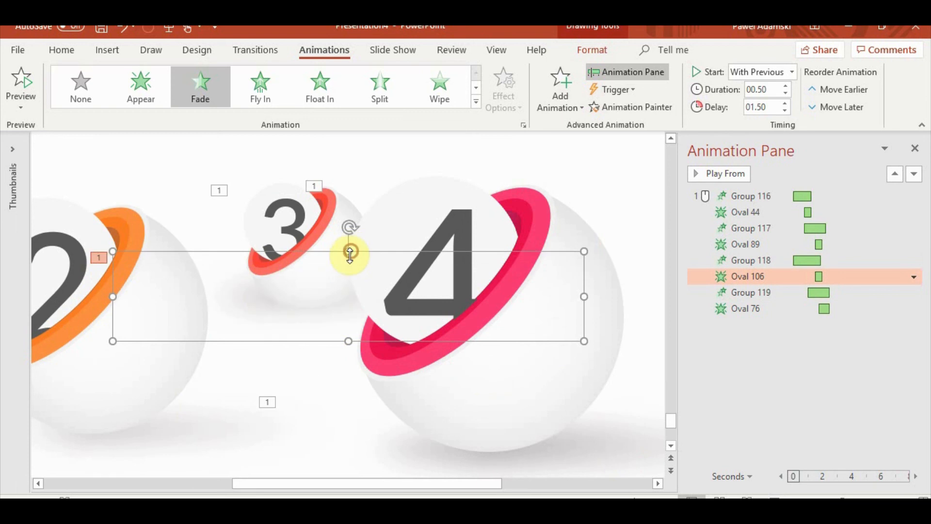
drag(252, 305, 264, 316)
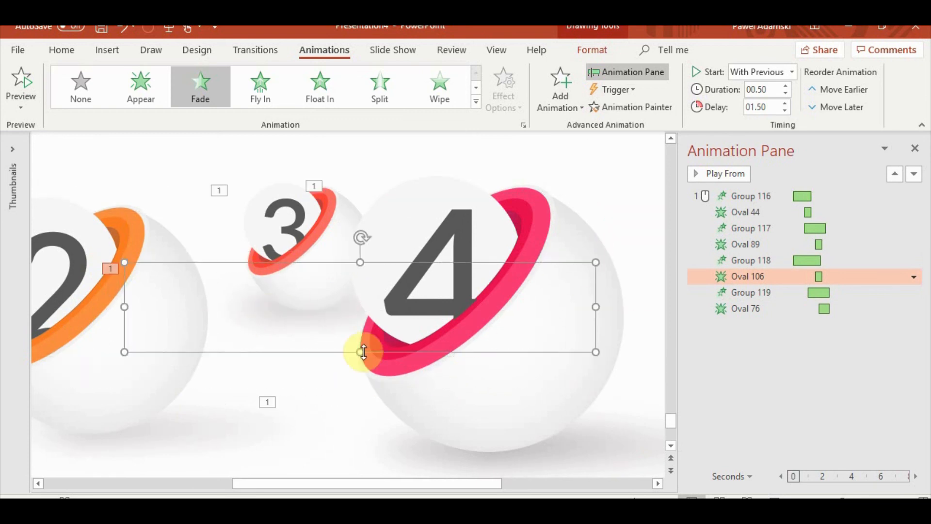
drag(322, 323, 354, 322)
scroll(467, 452, down, 4)
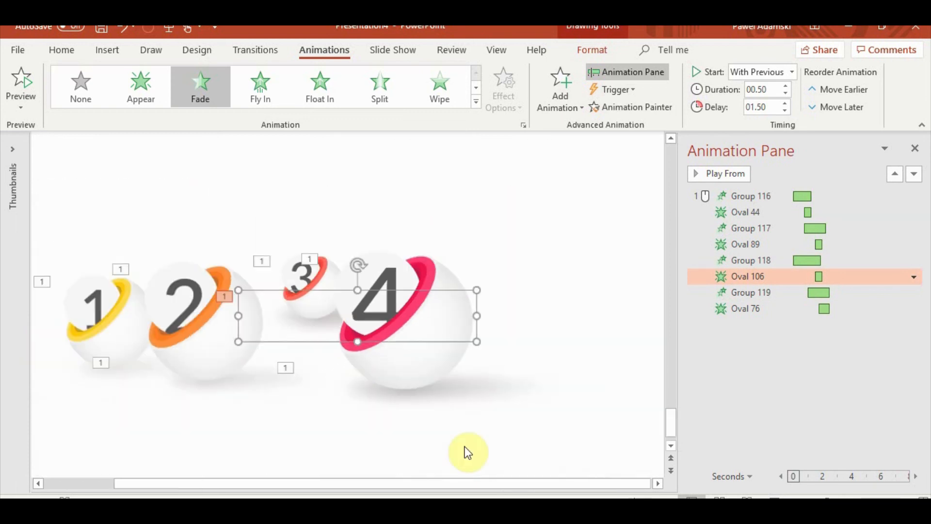
Shift all four spheres and their shadows together slightly to the right on the slide
click(495, 430)
drag(94, 188, 592, 418)
click(535, 450)
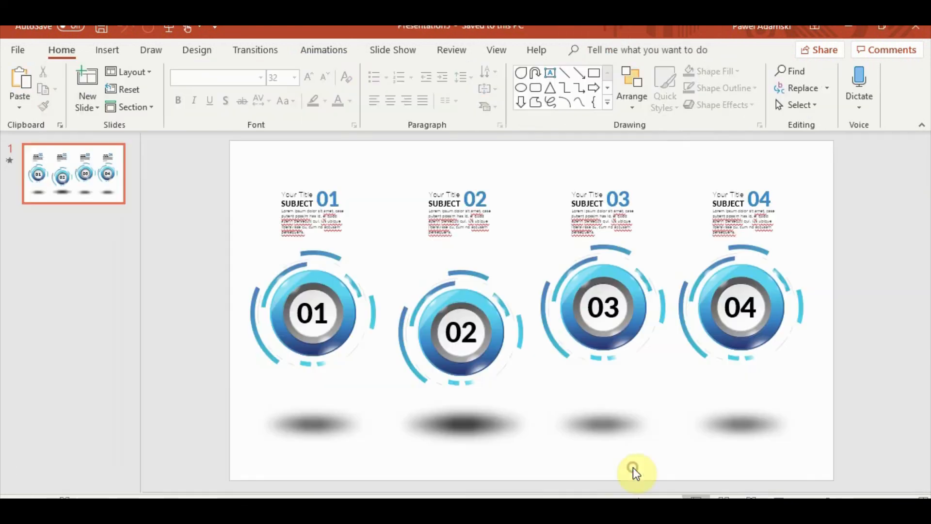
Copy the animated "Your Title SUBJECT 01" text block from the other presentation, paste it into the spheres slide and preview its effects
click(289, 193)
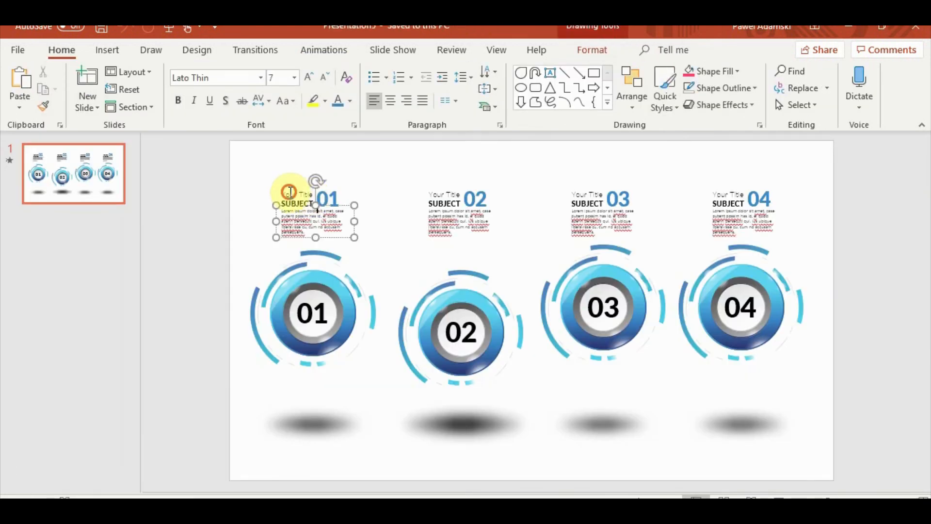
click(478, 508)
click(481, 486)
key(ctrl+v)
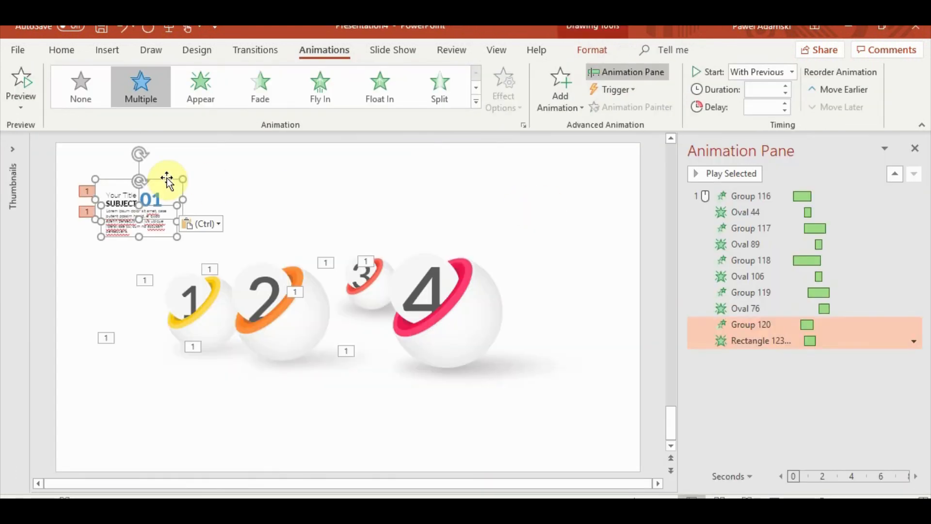
click(752, 177)
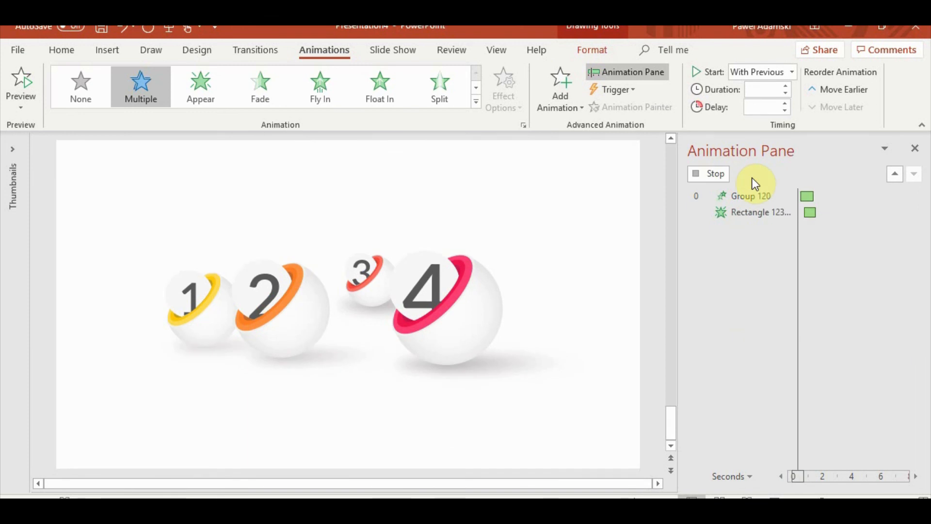
click(257, 228)
Move the "Your Title SUBJECT 01" heading and its body text to the left side of sphere 1
click(118, 189)
shift+click(125, 228)
drag(158, 180, 144, 275)
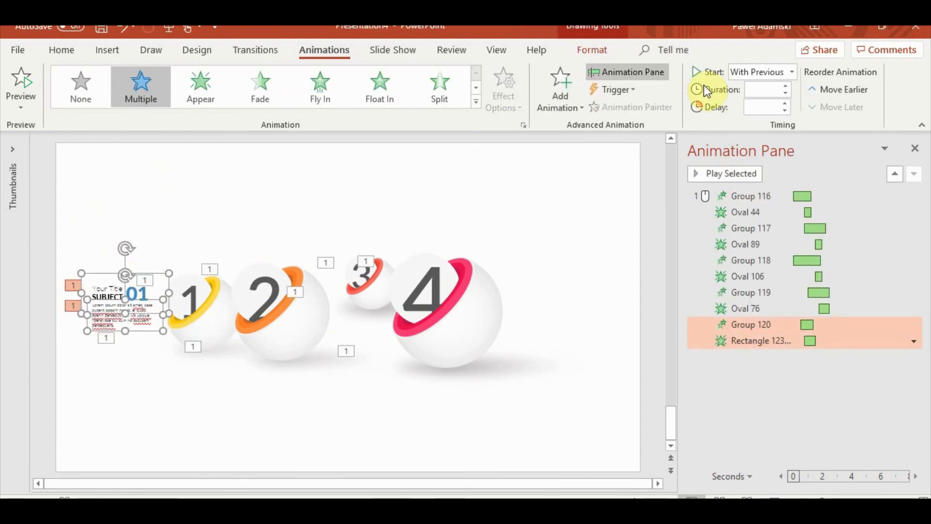
Send sphere 3 and its shadow backward in the stacking order
click(592, 49)
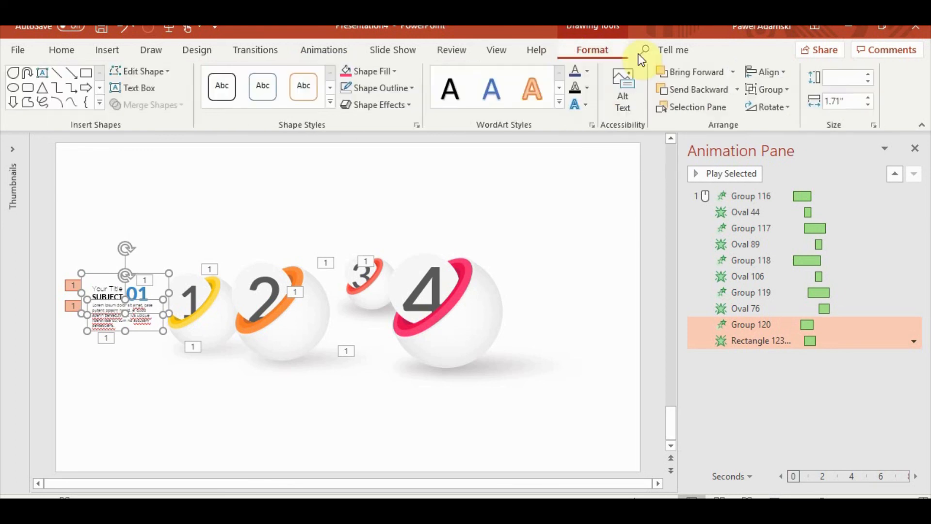
click(354, 284)
shift+click(353, 284)
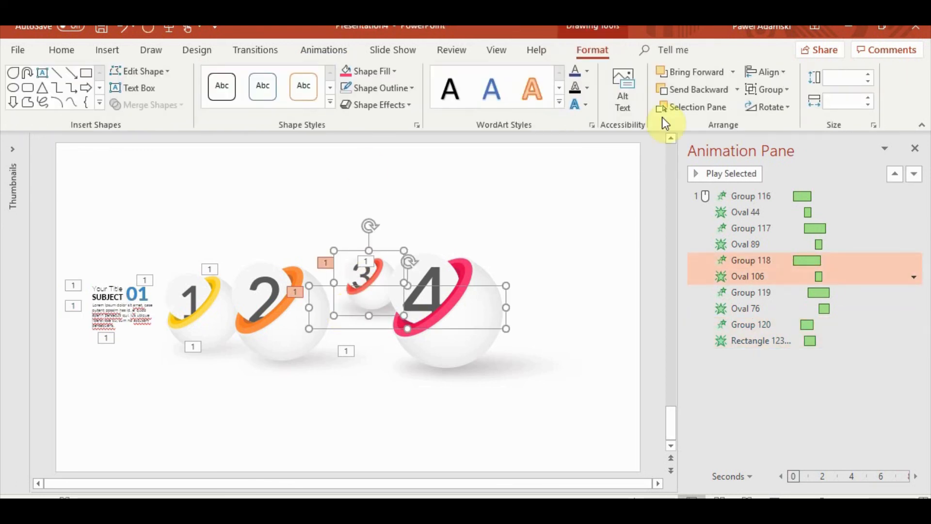
click(736, 89)
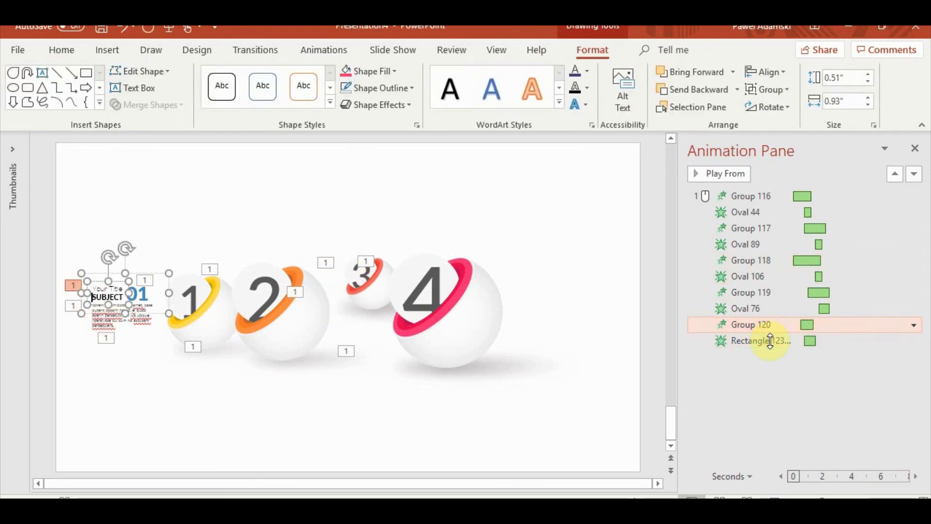
Try shortening the heading group's Fly In duration to 0.25 seconds, and undo the change
shift+click(770, 341)
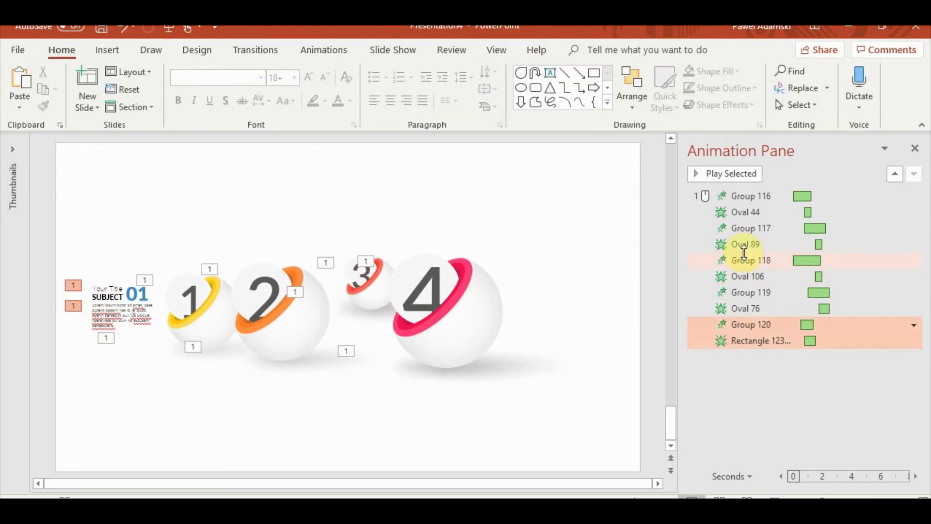
click(748, 328)
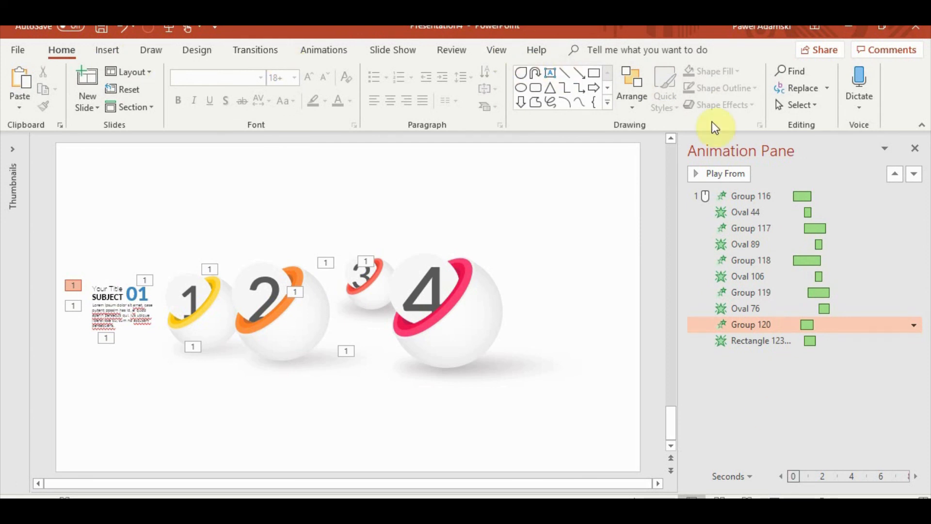
click(324, 50)
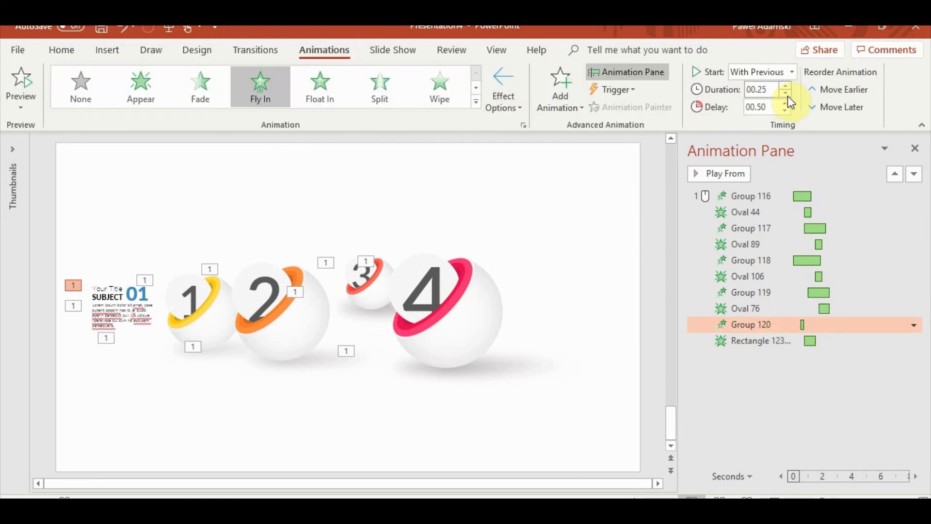
key(ctrl+z)
key(ctrl+z)
key(ctrl+z)
key(ctrl+z)
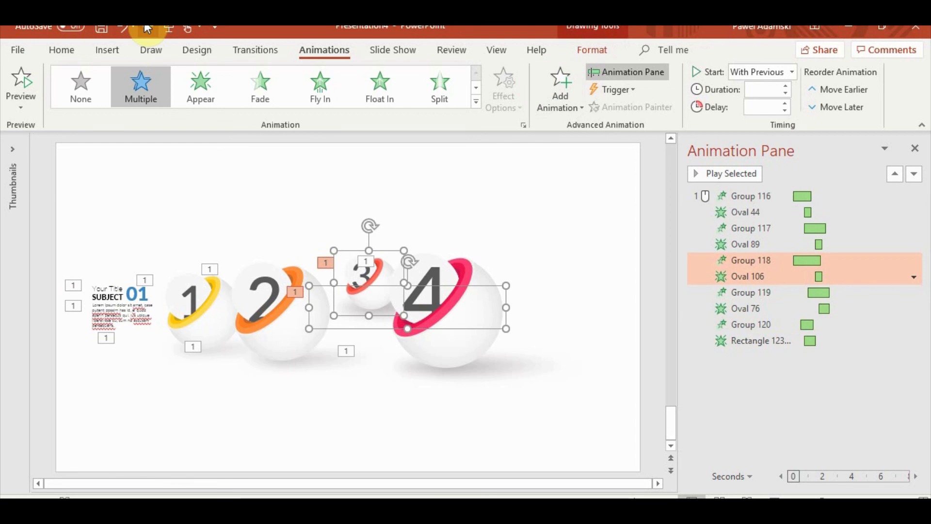
click(147, 29)
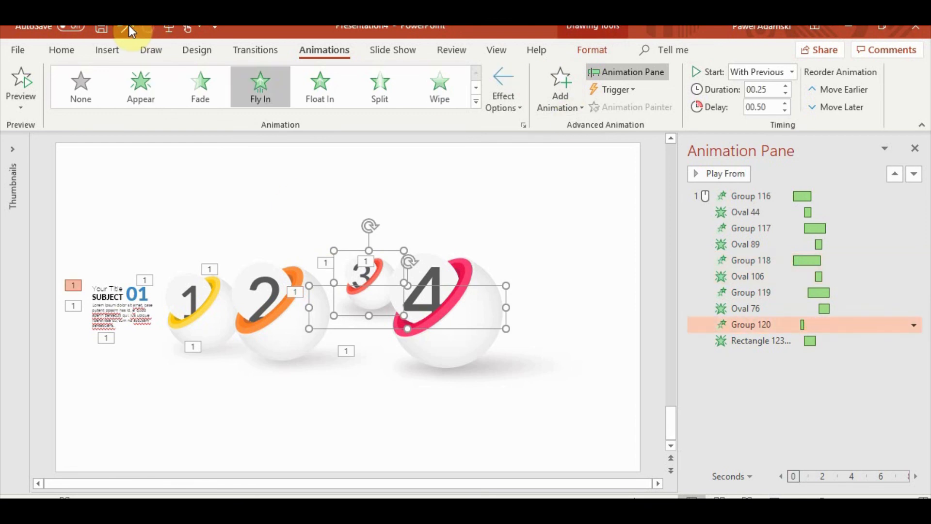
click(125, 29)
Remove the delay from the heading group's Fly In and set it to start On Click
click(788, 384)
click(770, 326)
click(784, 110)
click(785, 111)
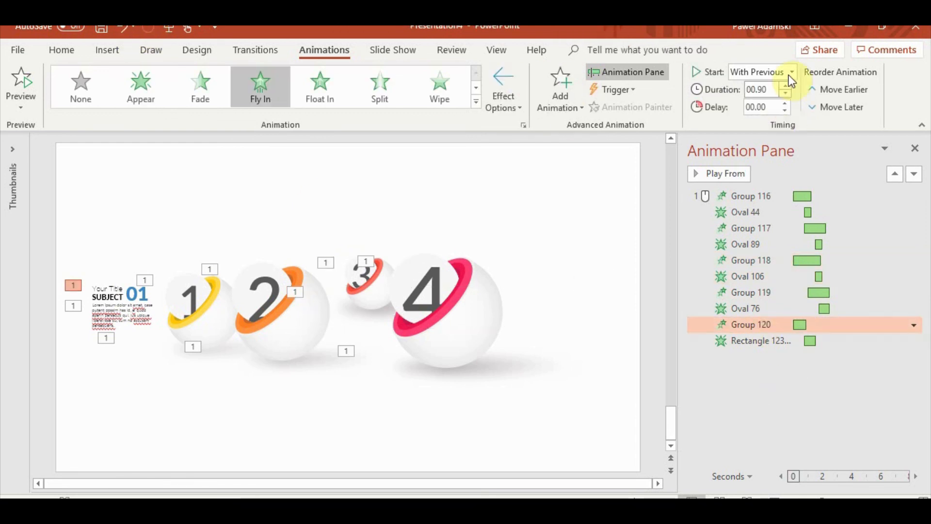
click(792, 72)
click(761, 87)
Shorten the body text's entrance delay by half a second and preview the animation from the heading group
click(761, 340)
click(784, 111)
click(785, 111)
click(751, 324)
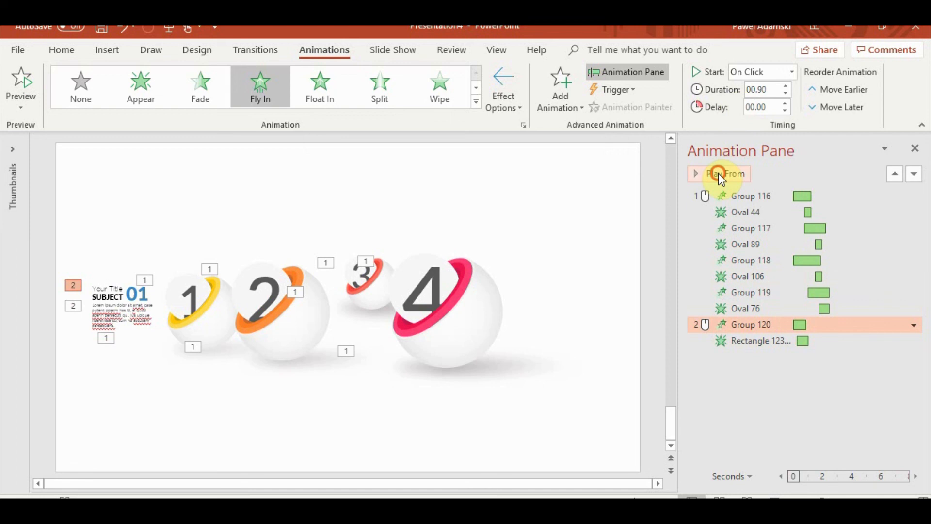
click(718, 173)
Recolor the "01" number beside sphere 1 to yellow to match the sphere's ring
click(134, 294)
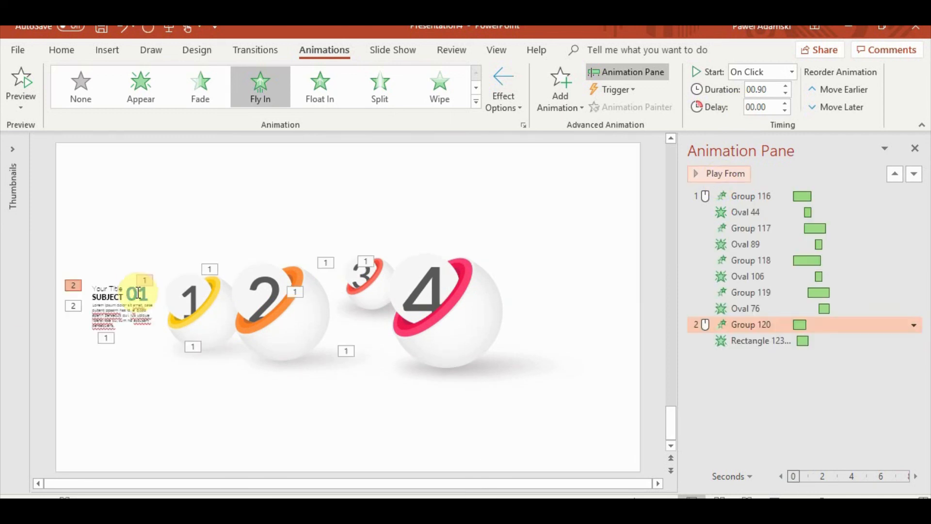
click(79, 55)
click(349, 101)
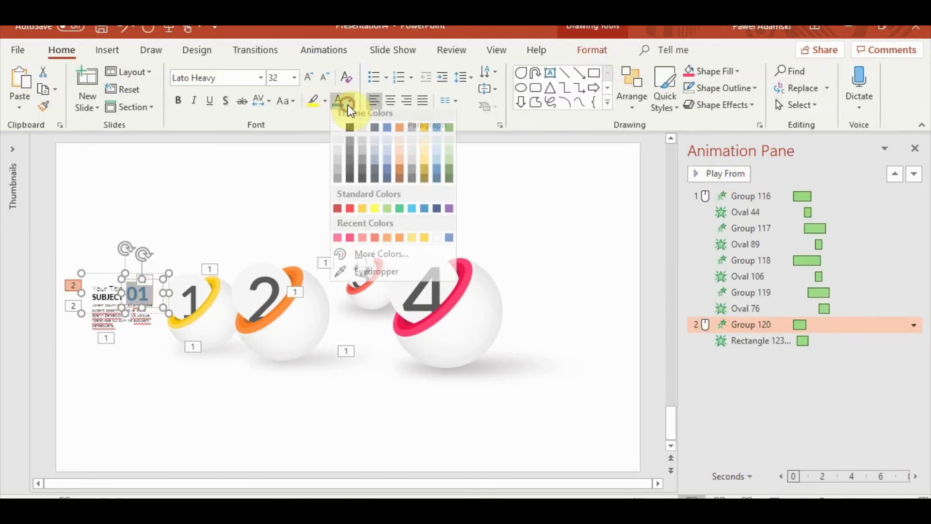
click(365, 216)
Duplicate the heading group and body text, and place the copy directly below sphere 2
click(107, 284)
click(104, 284)
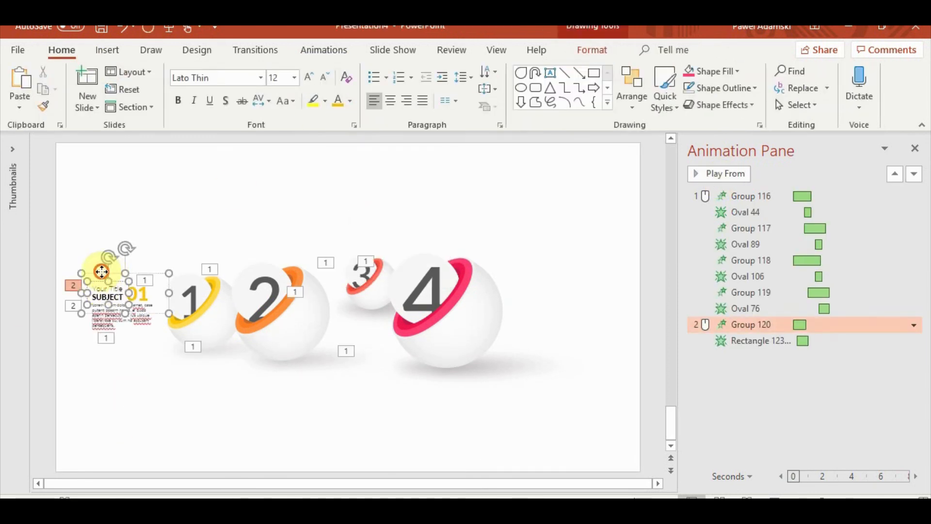
shift+click(99, 324)
key(ctrl+c)
key(ctrl+v)
drag(146, 336, 304, 423)
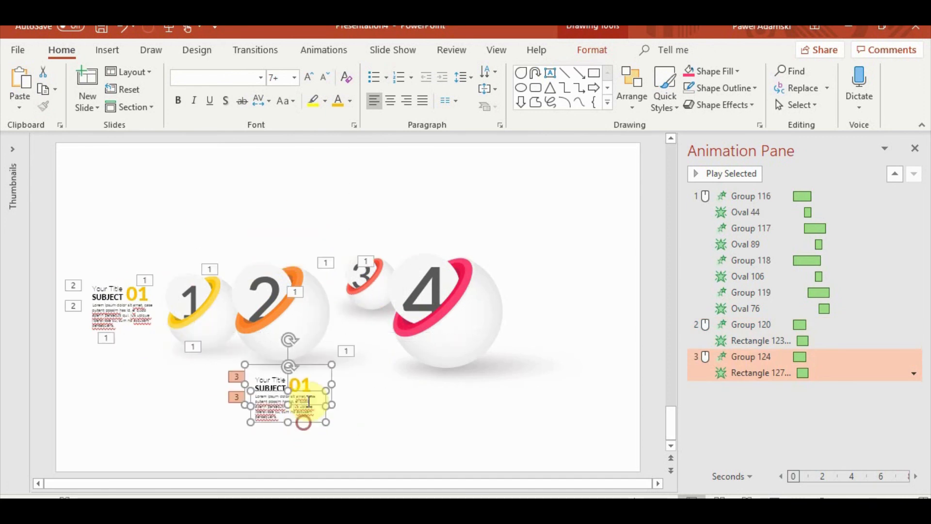
Change the copied block's number below sphere 2 to "02" and recolor it orange to match the sphere's ring
click(318, 385)
key(BackSpace)
text(2)
click(393, 442)
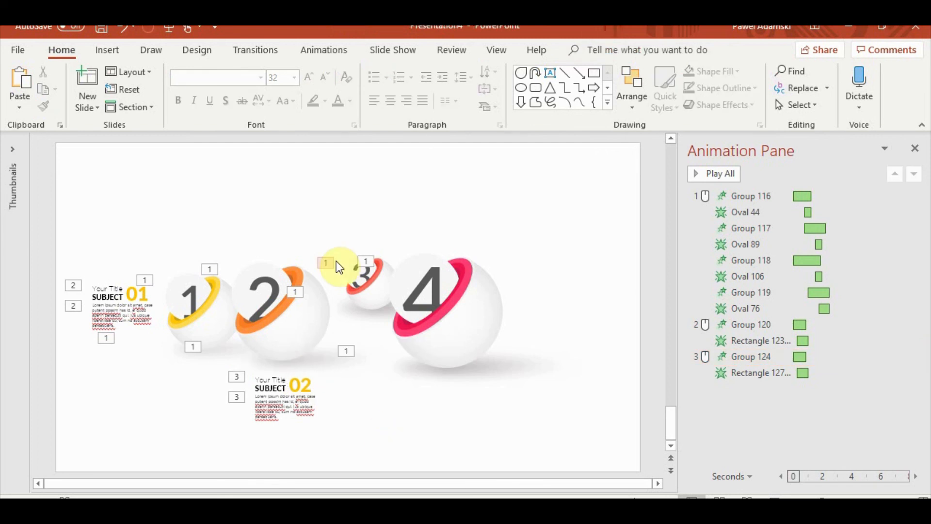
double_click(300, 386)
click(349, 100)
click(361, 276)
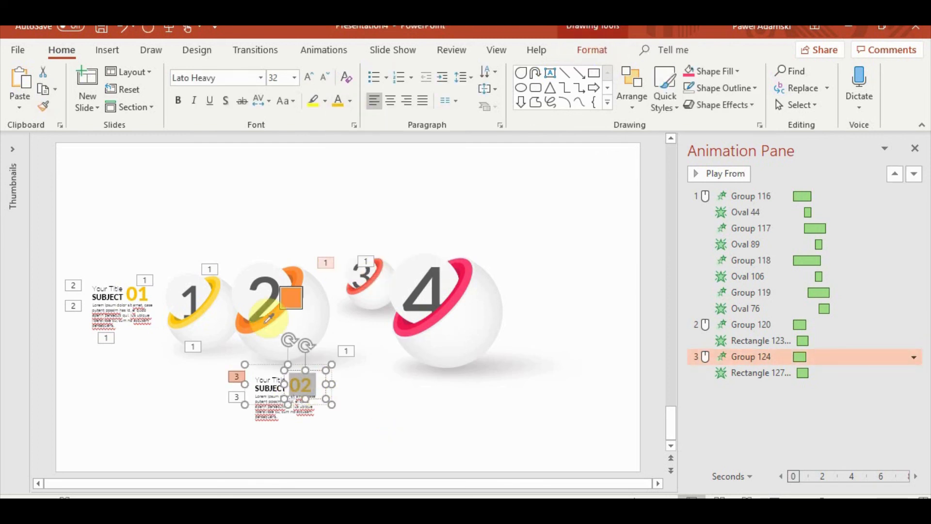
Set the 02 heading group's entrance to start After Previous
right_click(749, 356)
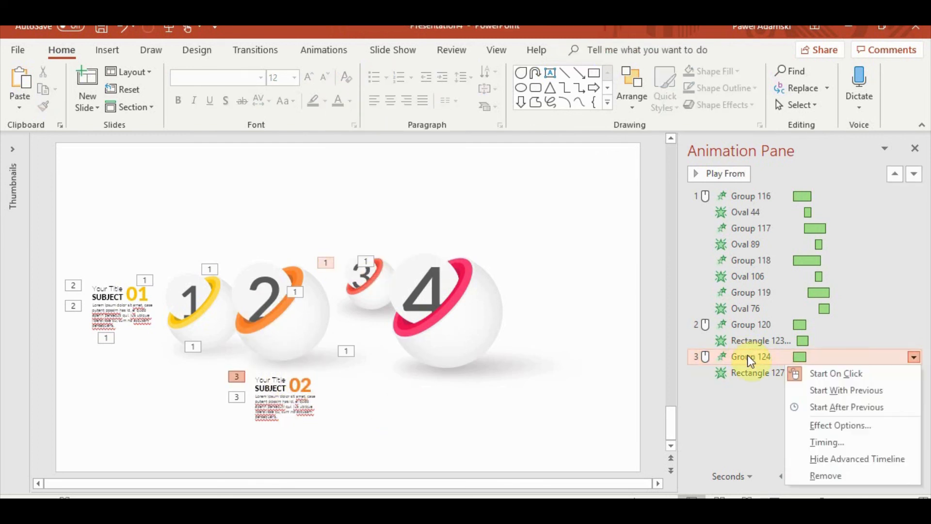
click(868, 408)
Change the 02 heading group's Fly In direction to From Top
click(298, 386)
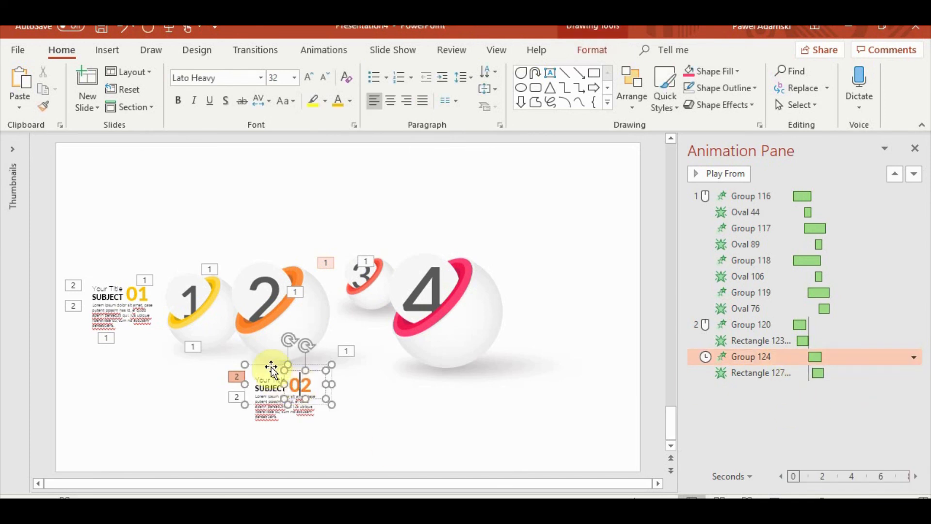
click(324, 50)
click(503, 92)
click(521, 278)
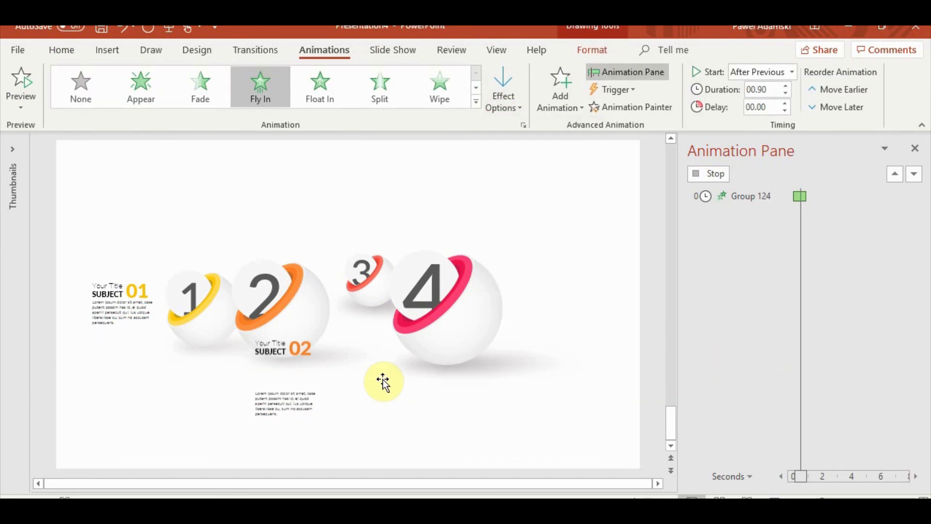
Compare the animation settings of the two body texts and preview the sequence from the 02 heading group
click(305, 420)
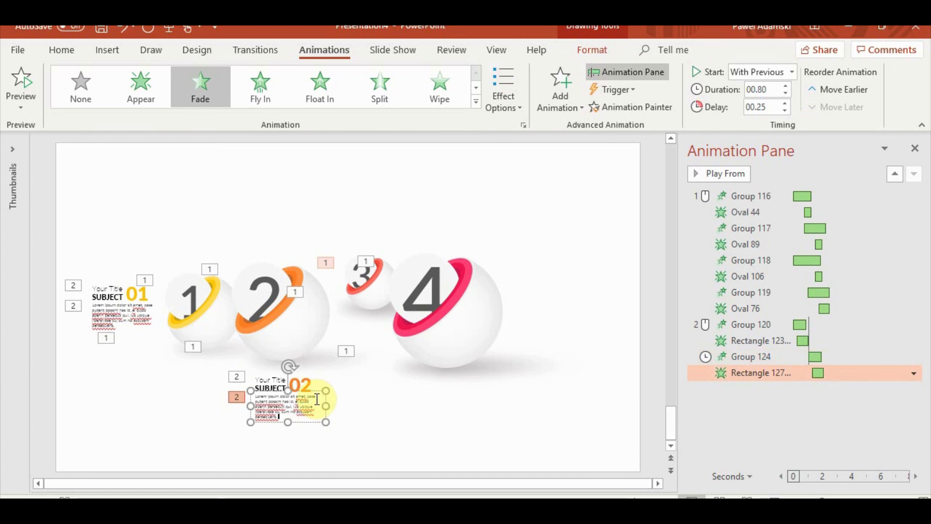
click(136, 321)
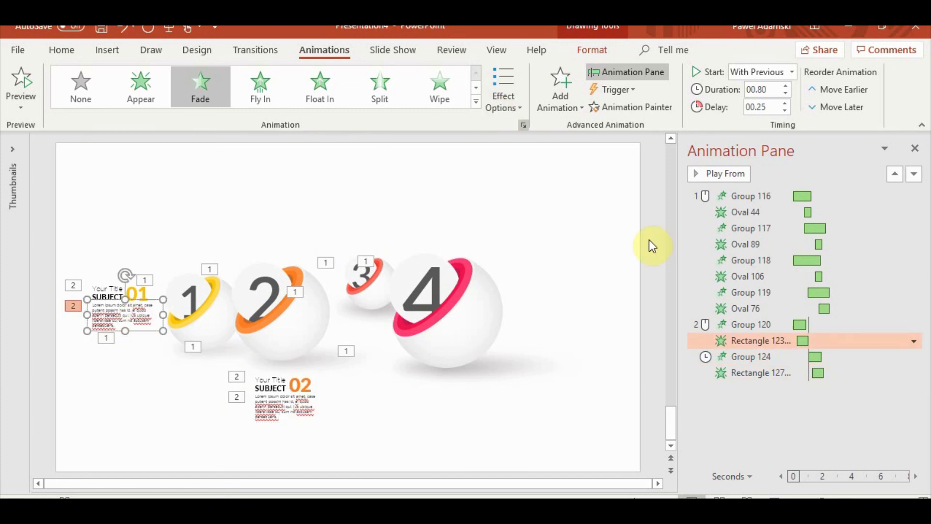
click(441, 361)
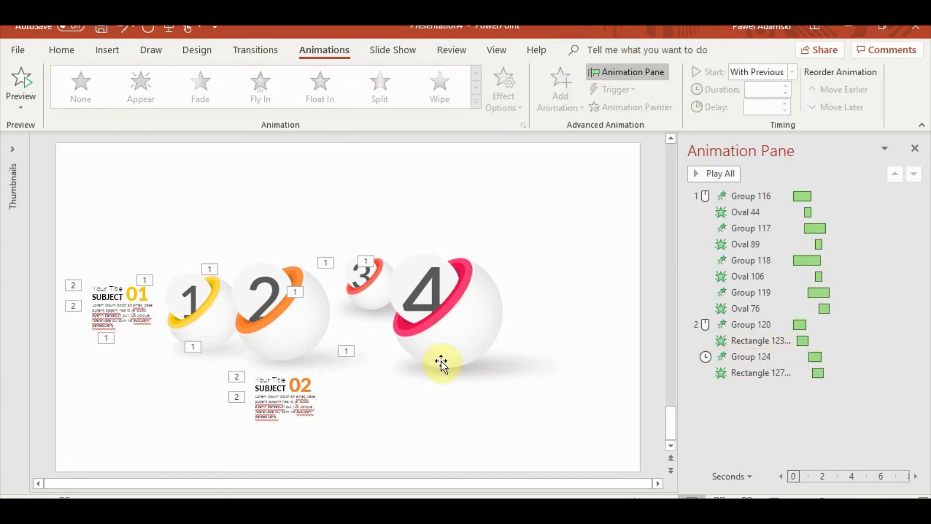
click(750, 357)
click(730, 178)
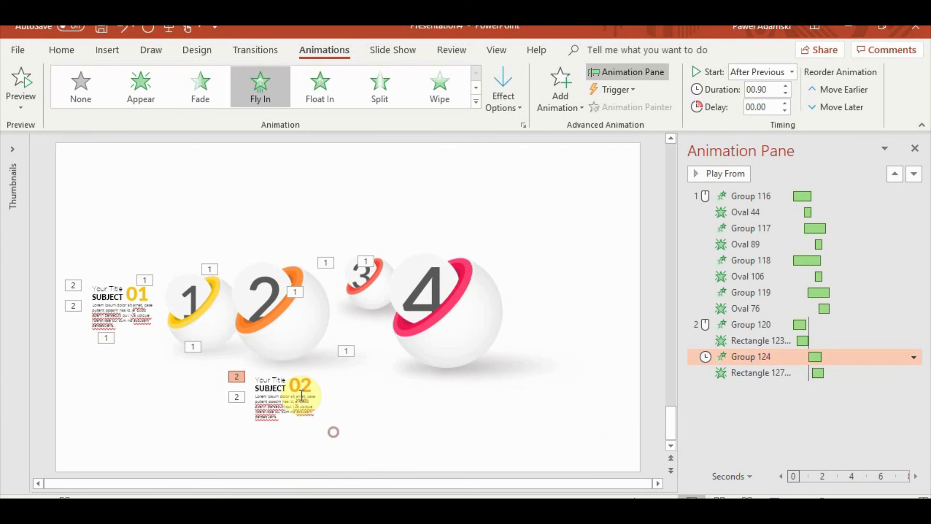
click(263, 363)
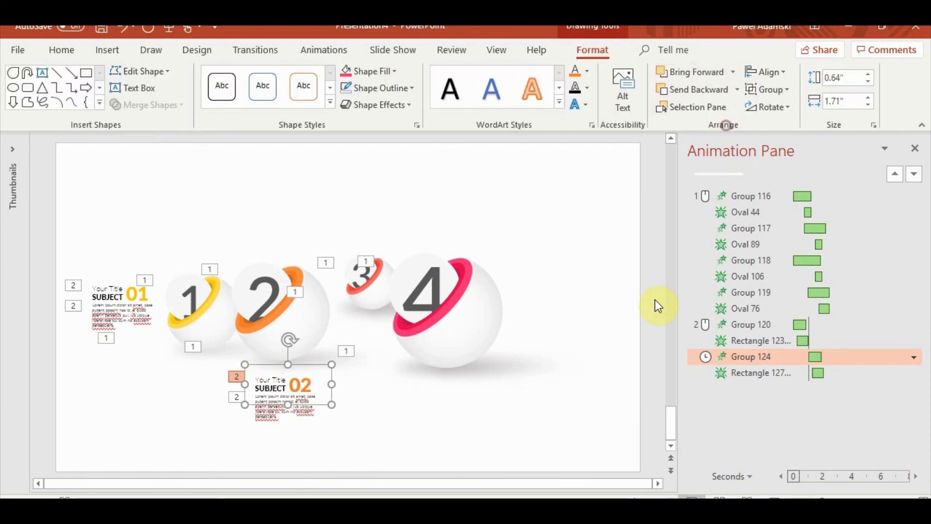
click(734, 173)
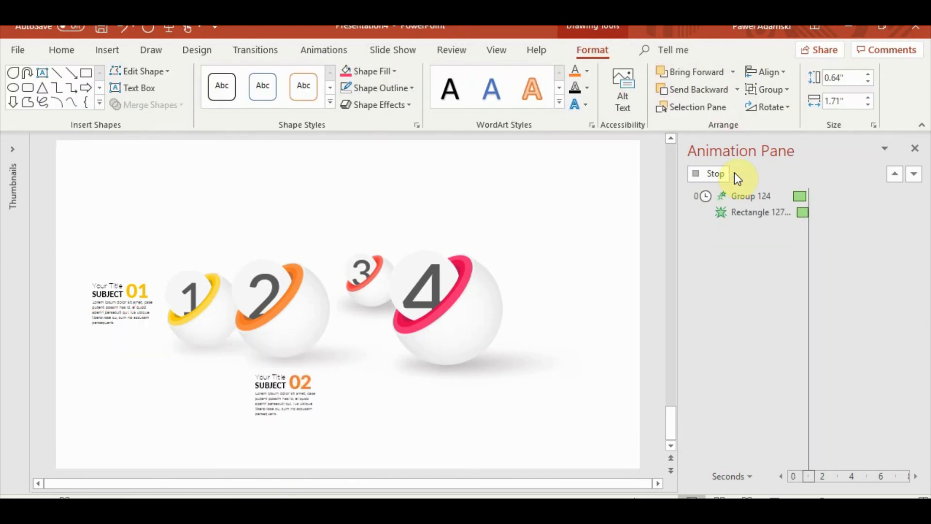
click(406, 433)
Set the 02 heading group's Fly In direction to From Bottom and preview the animation
click(256, 369)
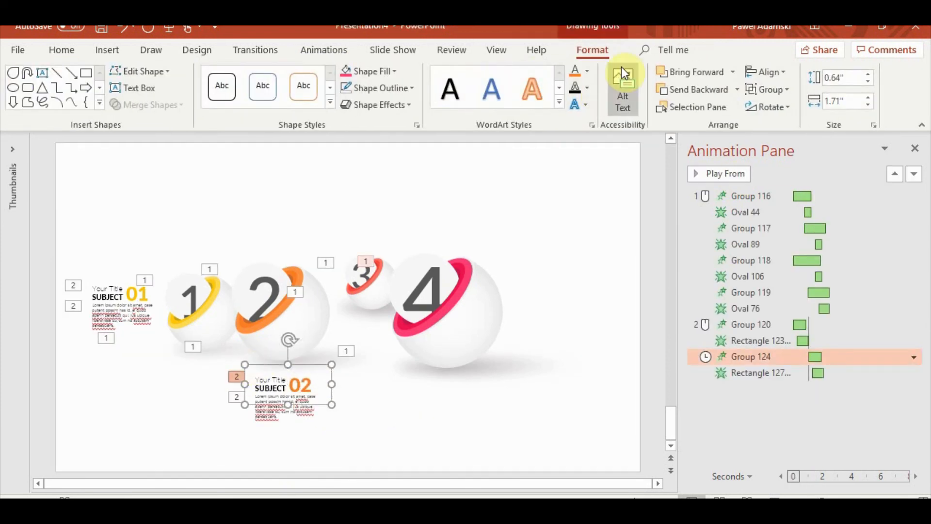
click(330, 52)
click(503, 97)
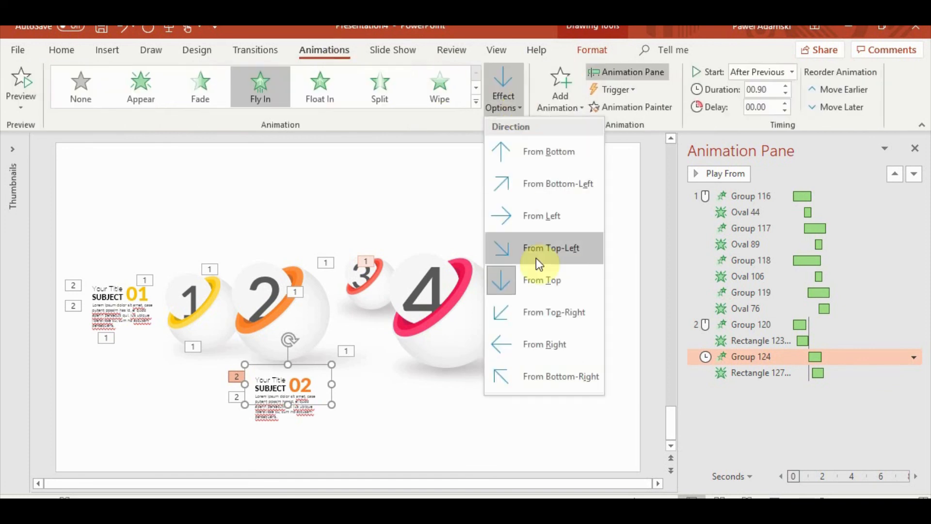
click(548, 154)
click(746, 179)
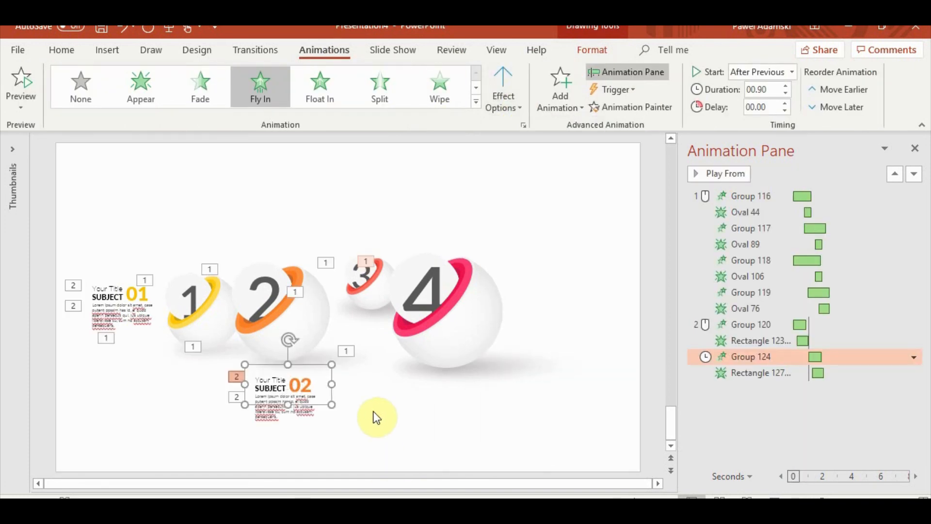
Duplicate the 02 heading group and body text, and place the copy above sphere 3
click(409, 421)
click(320, 397)
key(ctrl+c)
key(ctrl+v)
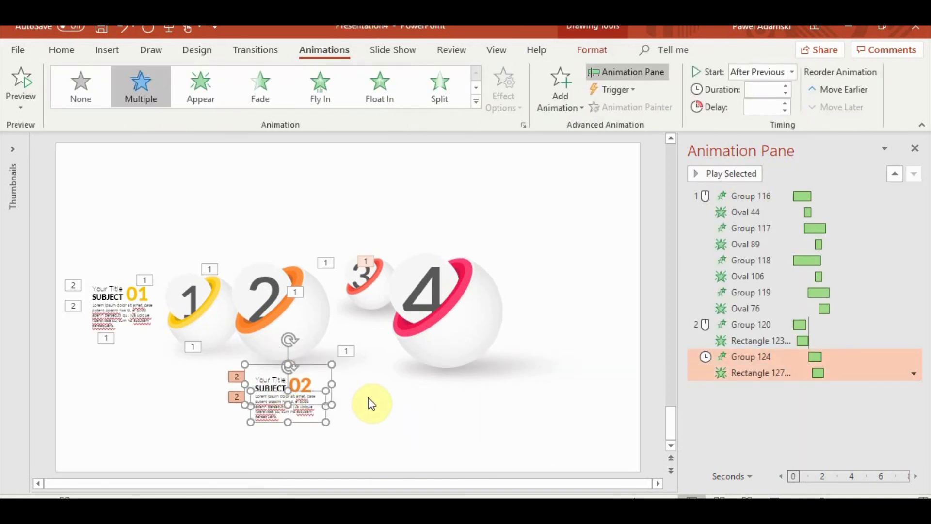
drag(323, 409, 405, 219)
Enlarge the text of the block below sphere 2, with the body at 9 pt, and widen and lower its body text box
click(291, 383)
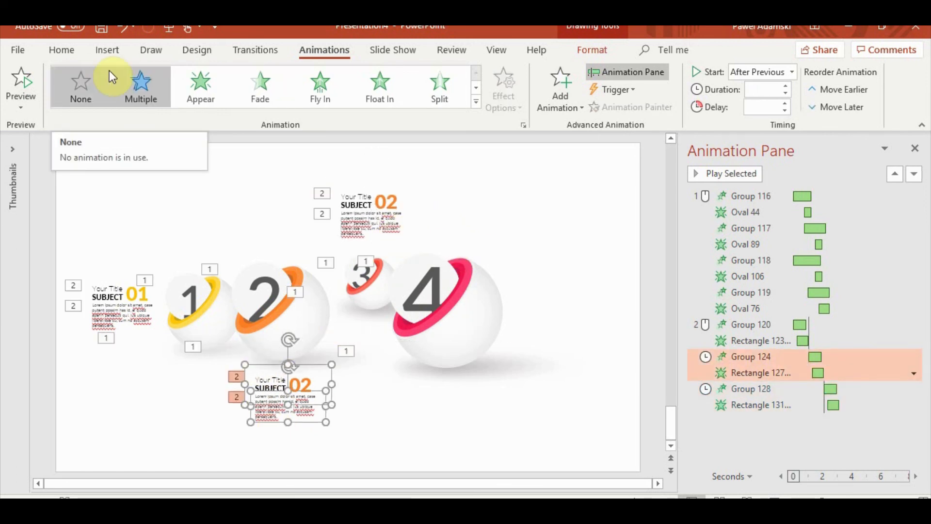
click(59, 47)
click(309, 74)
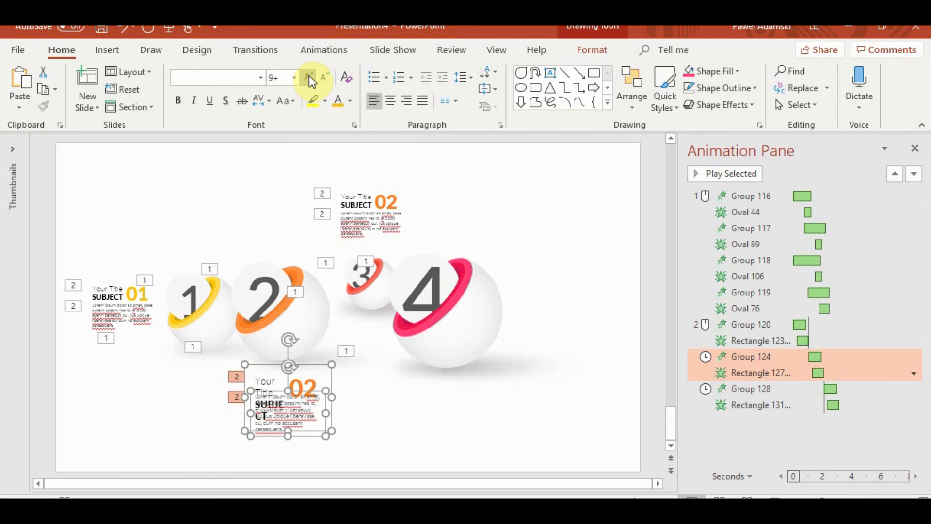
click(389, 380)
click(312, 422)
drag(325, 390, 326, 407)
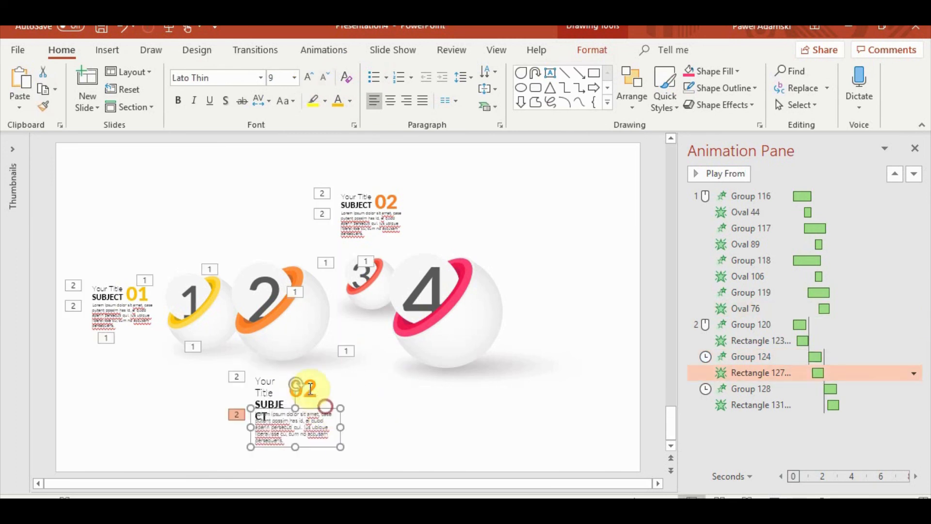
Shift the 02 number away from the title, widen the title so each line fits unbroken, and tuck the body text directly beneath
click(308, 385)
drag(312, 372, 329, 372)
click(286, 375)
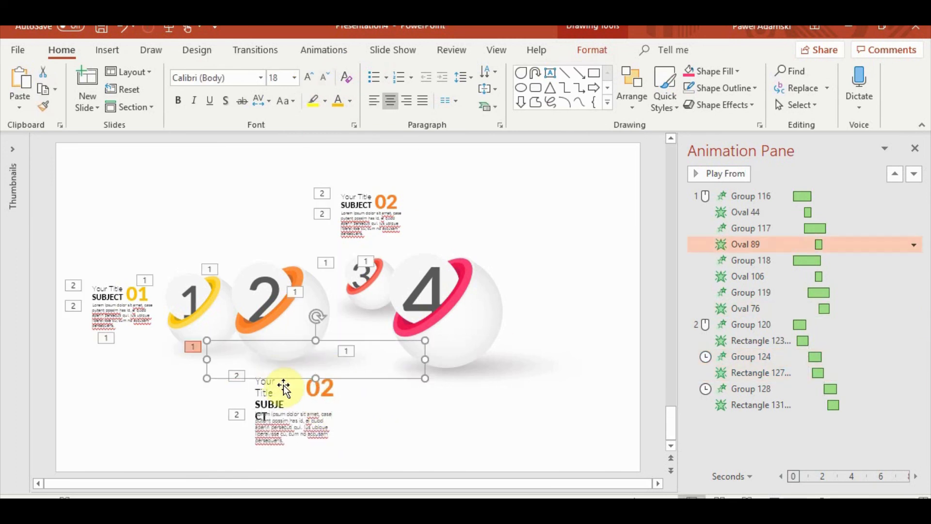
click(281, 390)
mouse_move(292, 396)
mouse_down()
mouse_move(309, 396)
mouse_move(277, 405)
mouse_up()
click(280, 414)
click(382, 425)
click(338, 407)
click(383, 371)
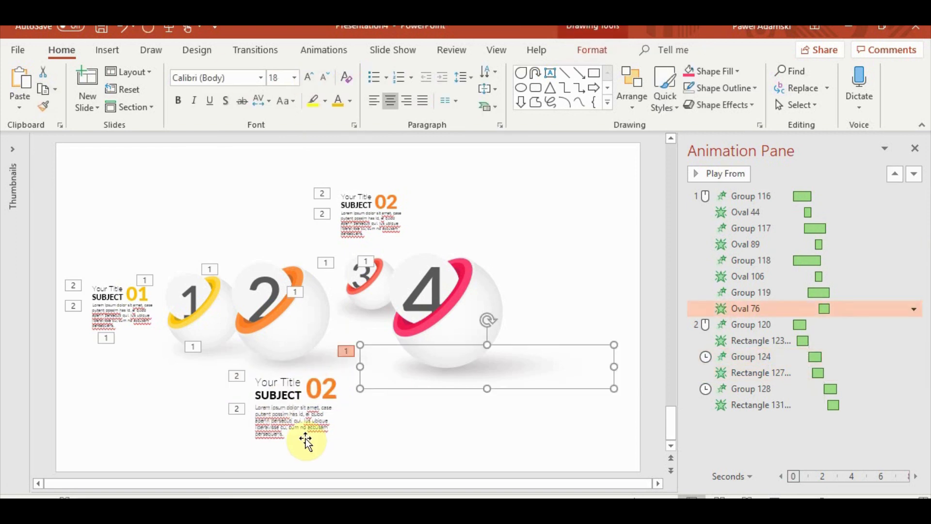
click(306, 438)
click(376, 415)
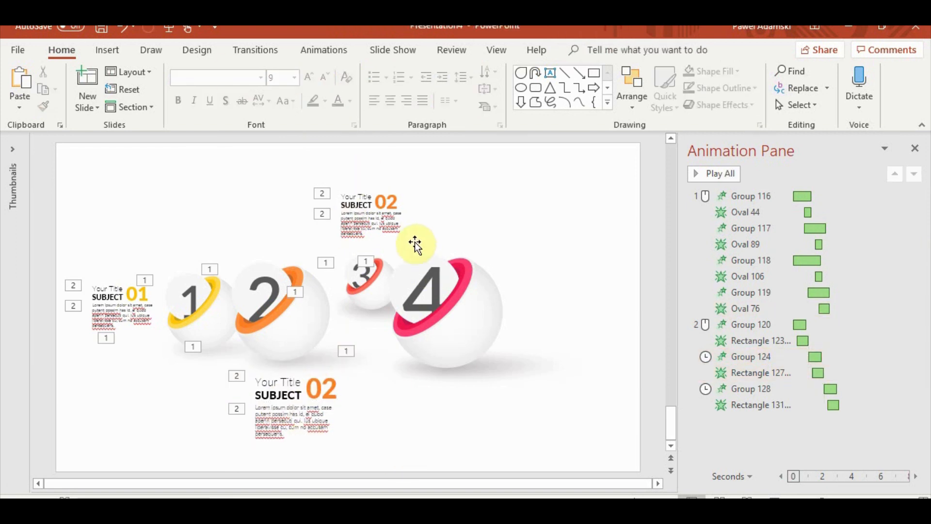
Change the number of the block above sphere 3 to "03" and recolor it red to match the sphere's ring
drag(400, 201, 388, 200)
text(3)
scroll(390, 296, up, 2)
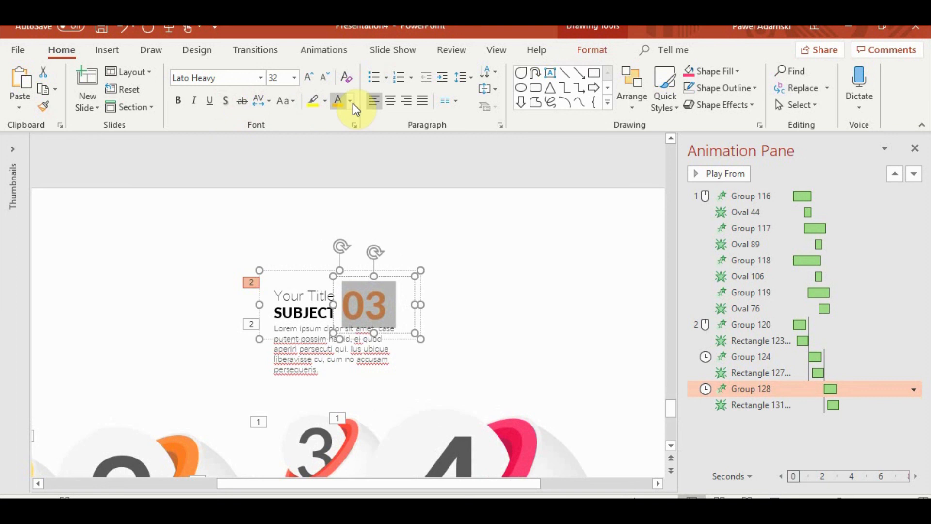
click(350, 102)
click(370, 278)
scroll(505, 307, down, 3)
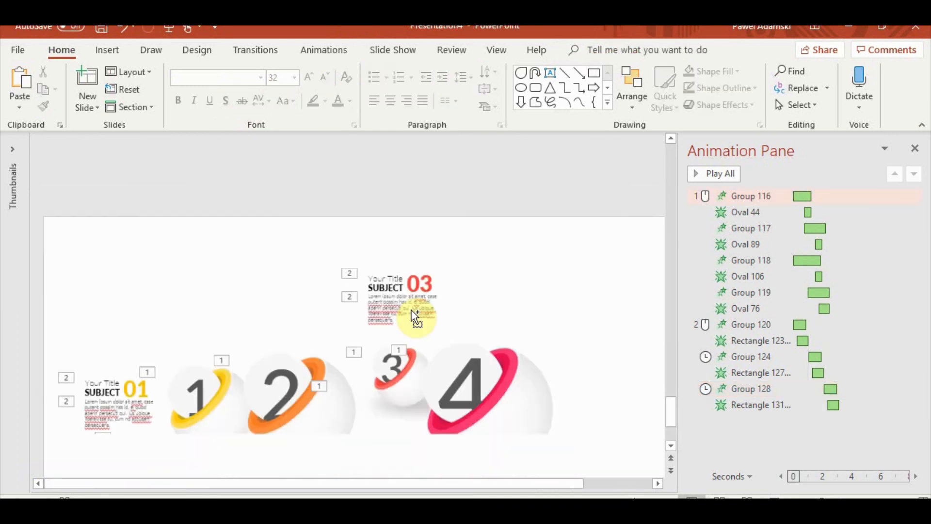
click(505, 412)
Try moving the 03 block directly below sphere 3 and shifting sphere 4 with its shadow slightly away from it
click(384, 187)
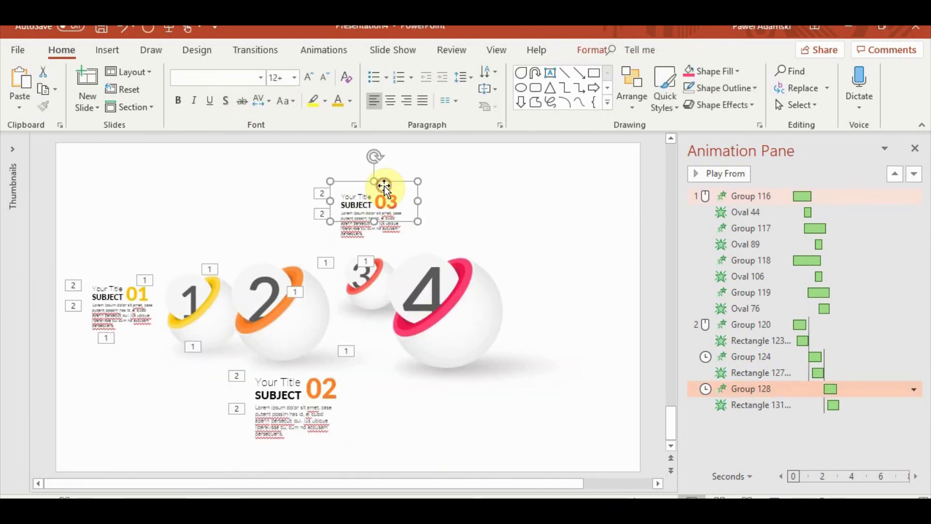
drag(386, 178, 384, 295)
click(468, 322)
shift+click(545, 355)
drag(473, 323, 477, 320)
key(Escape)
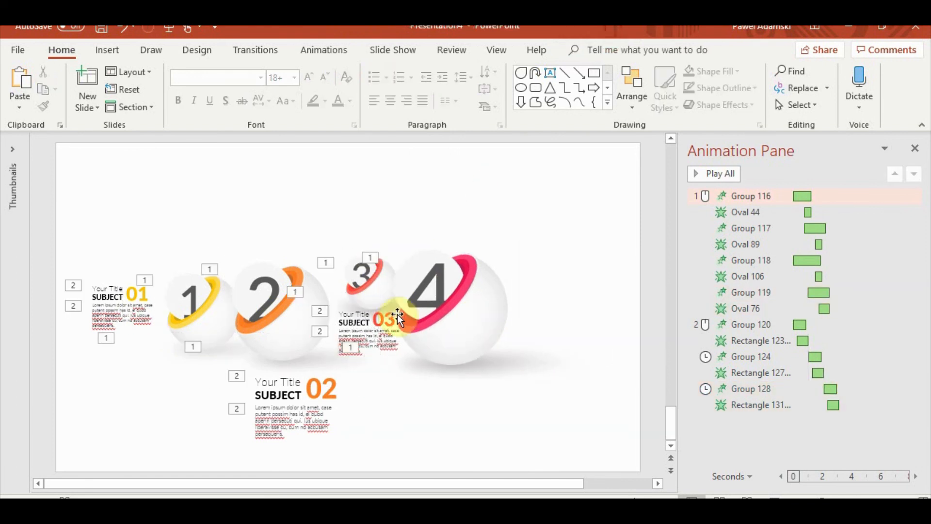
Try reducing the text size of the 03 block beneath sphere 3
click(342, 300)
shift+click(357, 346)
click(344, 298)
shift+click(343, 301)
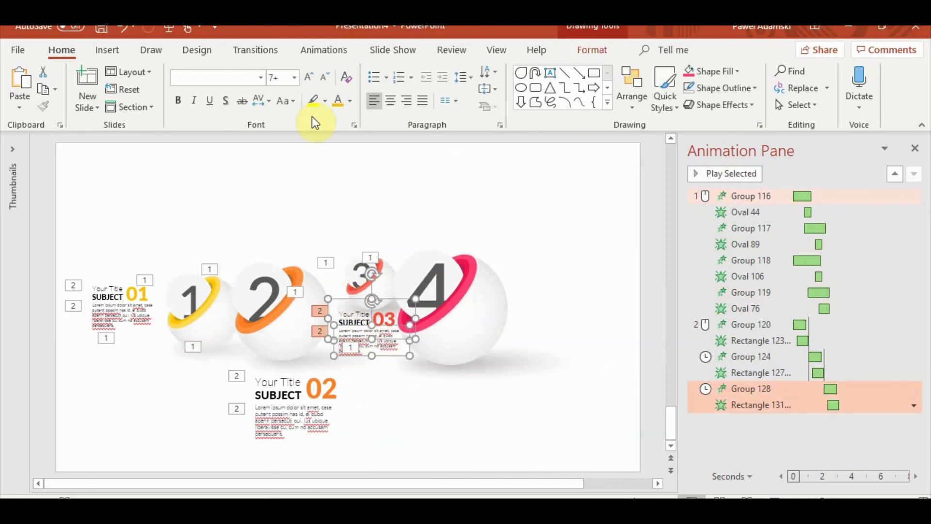
scroll(402, 304, up, 5)
key(Escape)
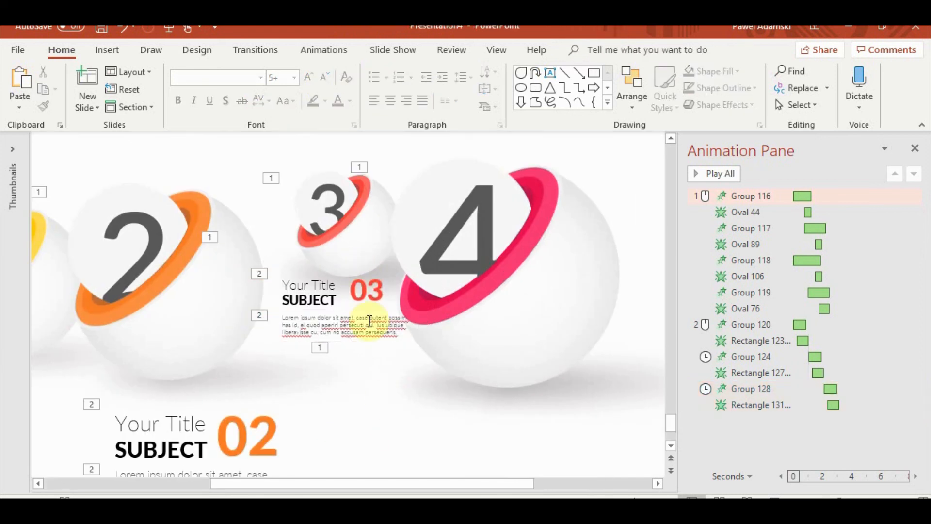
Try narrowing the 03 block's body text box and moving the 03 number closer to its title
click(370, 322)
drag(424, 324, 398, 325)
click(364, 390)
click(368, 291)
drag(392, 269, 381, 271)
click(372, 407)
scroll(404, 443, down, 5)
click(412, 424)
Undo the 03 block's resizing and repositioning and the shift of sphere 4 and its shadow
key(ctrl+z)
key(ctrl+z)
key(ctrl+z)
key(ctrl+z)
key(ctrl+z)
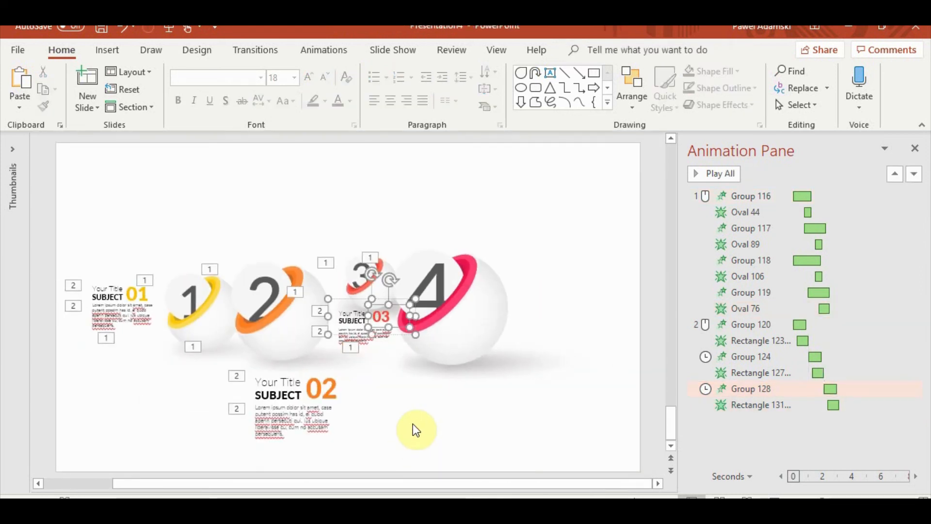
click(416, 423)
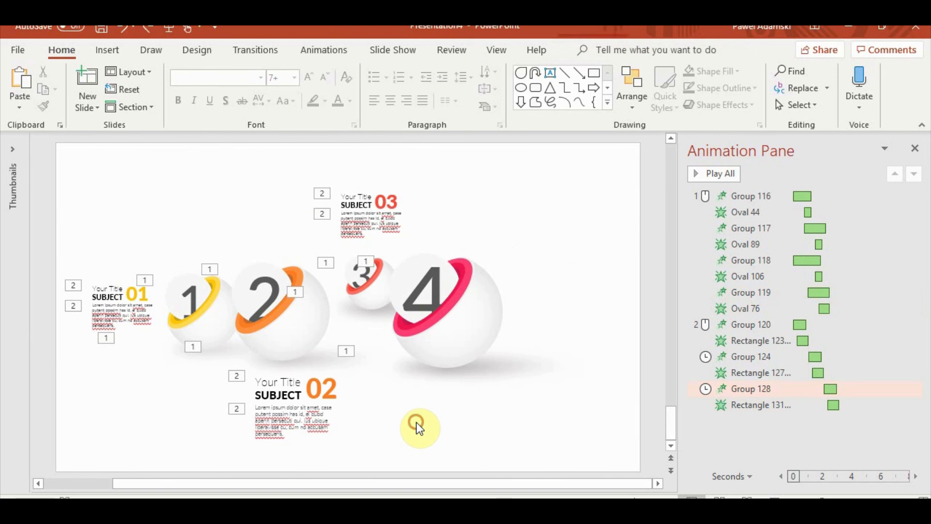
Duplicate the 03 heading group and body text, and place the copy below sphere 4, beside its shadow
click(393, 184)
key(ctrl+c)
key(ctrl+v)
drag(405, 242, 551, 423)
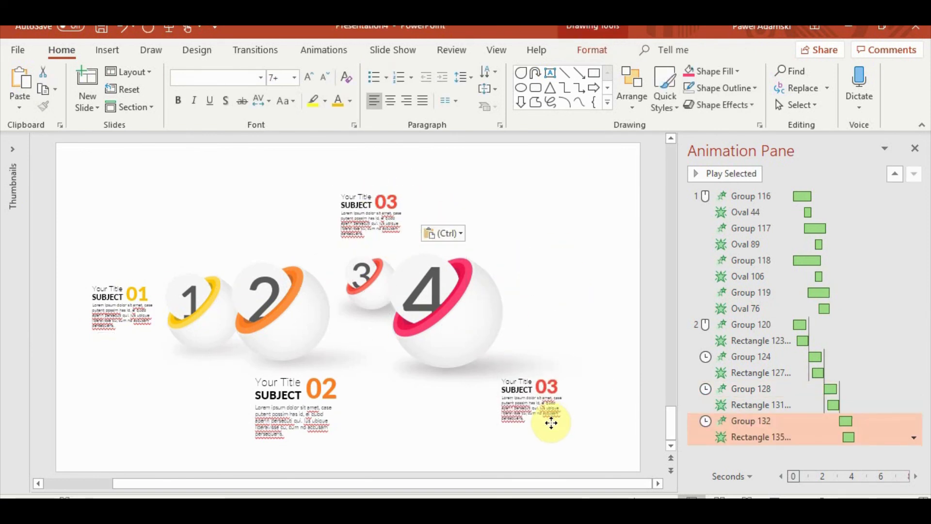
Move the 01 heading group and body text from beside sphere 1 to above it
click(94, 276)
drag(94, 276, 220, 240)
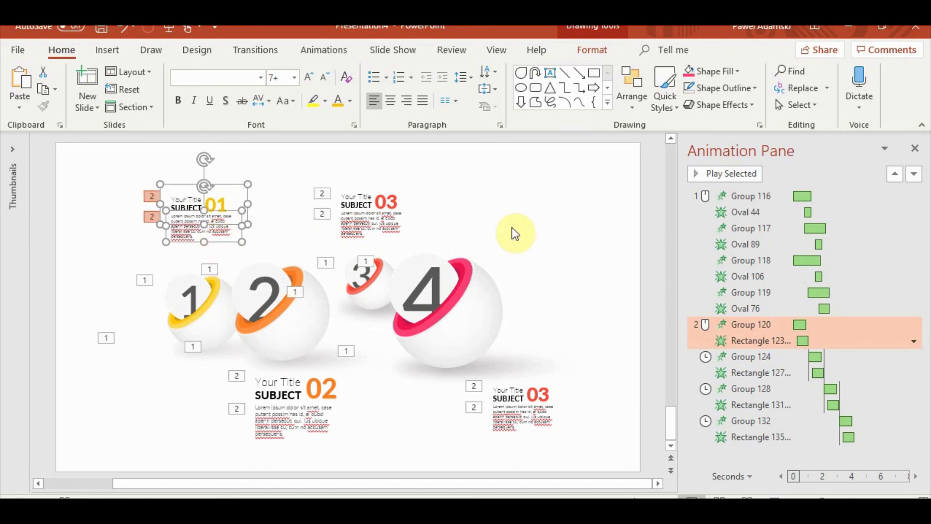
click(546, 222)
Enlarge the heading and body text of the copied block below sphere 4, with the body at 10.5 pt
click(510, 390)
click(515, 387)
click(539, 413)
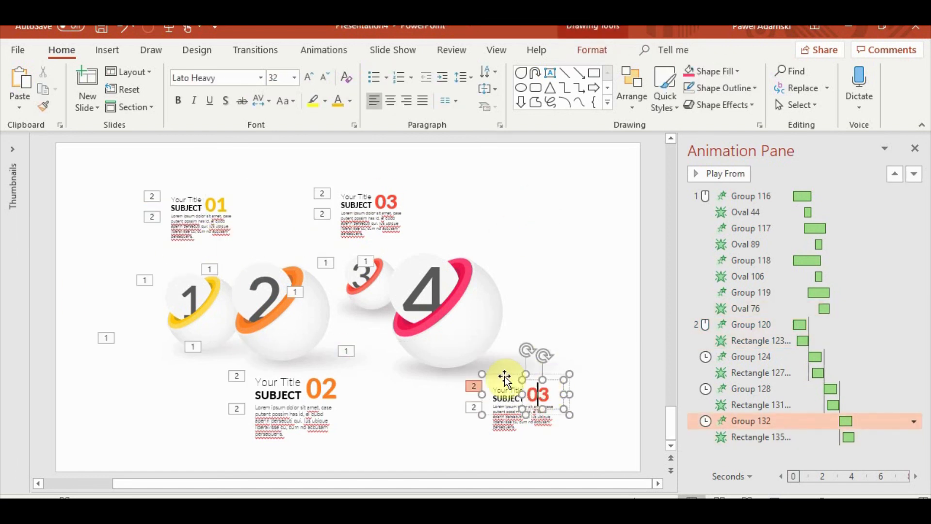
click(513, 426)
click(308, 75)
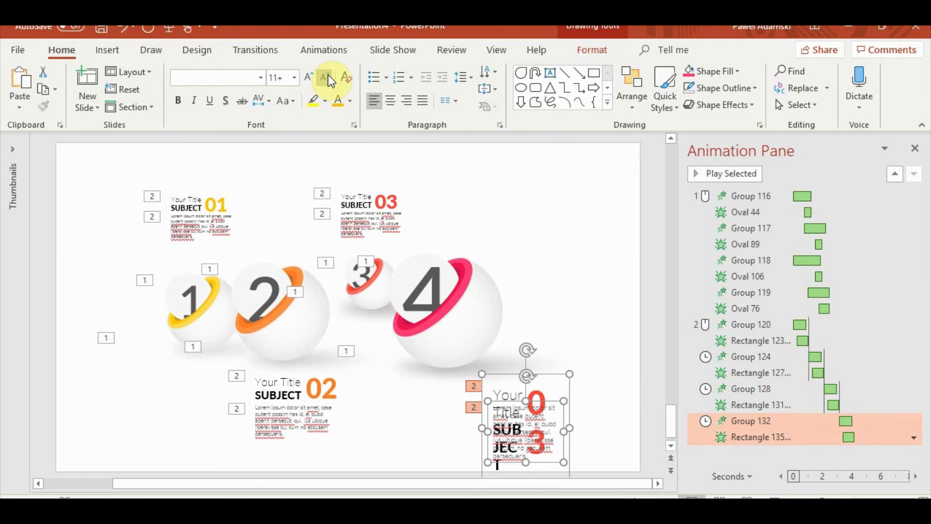
click(328, 77)
Widen the enlarged block's title and body text to fit unbroken, and move the block closer beneath sphere 4
click(384, 436)
click(497, 388)
click(498, 393)
drag(569, 418, 561, 449)
click(547, 442)
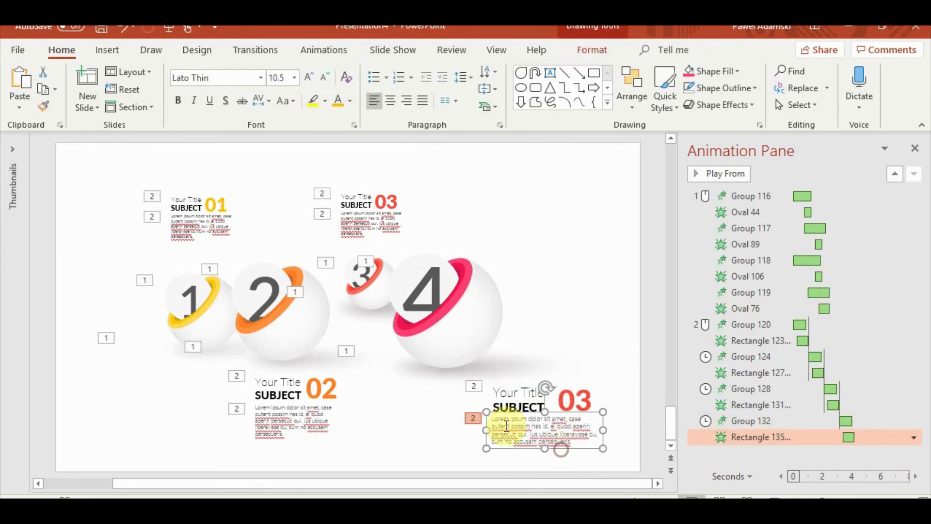
click(520, 381)
drag(520, 381, 479, 367)
Change the number of the block below sphere 4 to "04" and recolor it pink to match the sphere's ring
double_click(542, 389)
text(04)
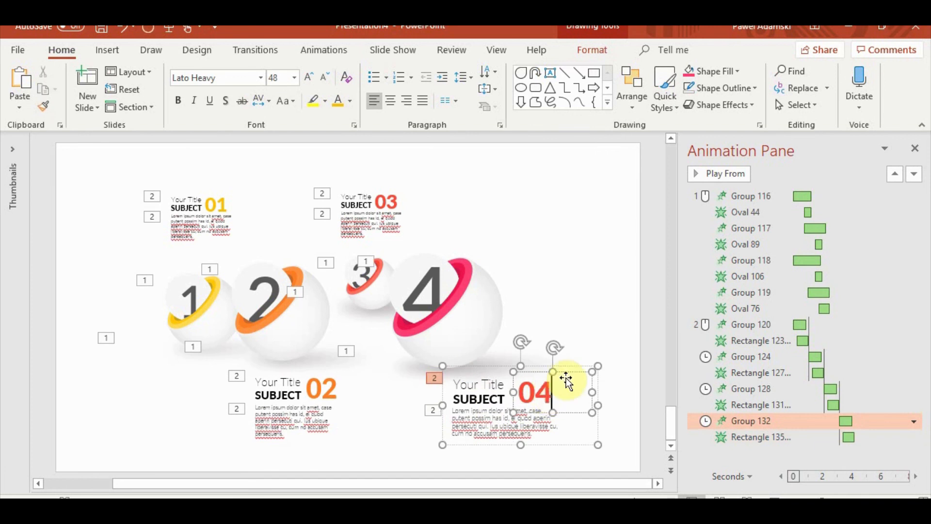
double_click(533, 386)
click(349, 100)
click(361, 276)
click(484, 268)
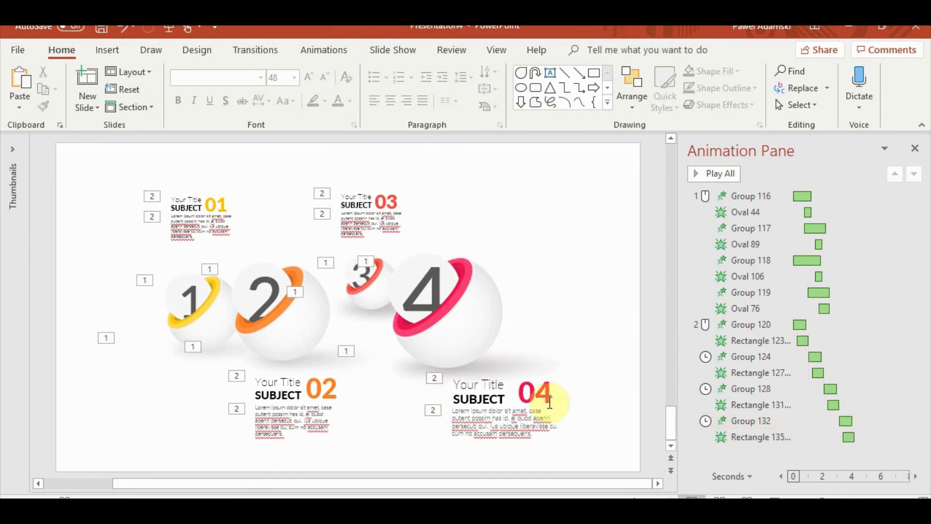